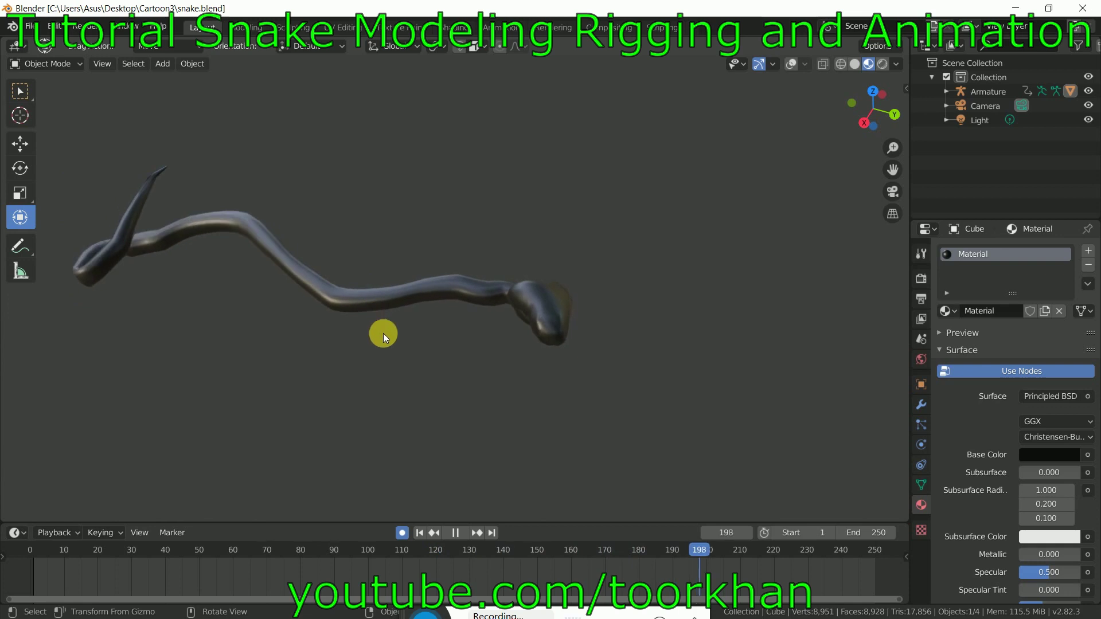
# Stop the animation playback of the finished snake
pyautogui.click(457, 534)
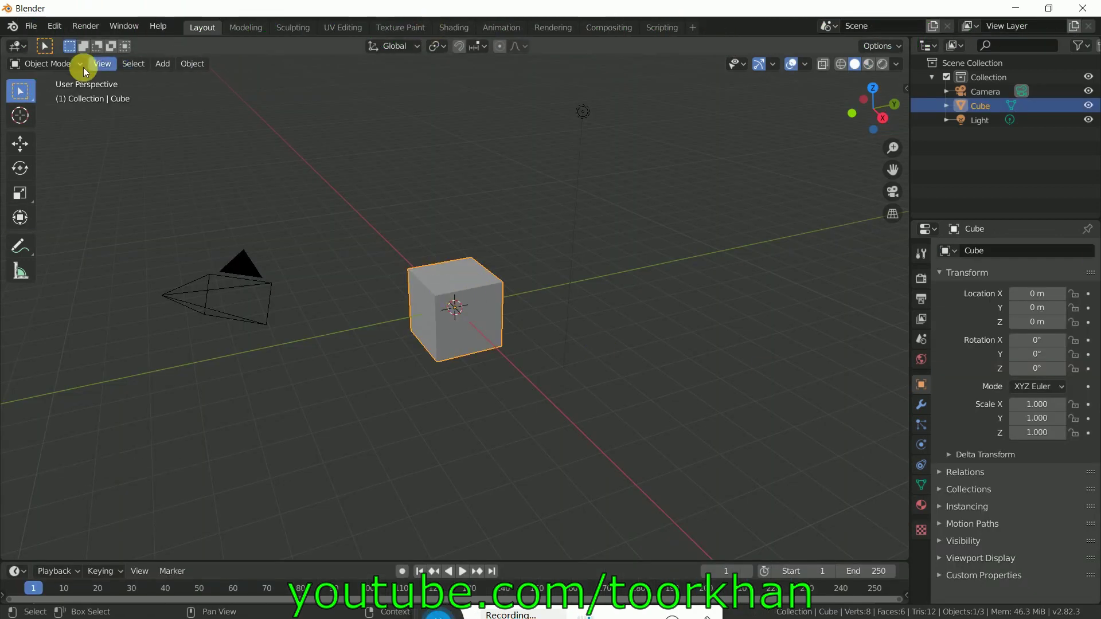
# Put the default cube in Edit Mode and switch to face selection
pyautogui.click(46, 64)
pyautogui.click(45, 98)
pyautogui.moveTo(118, 153)
pyautogui.mouseDown(button='middle')
pyautogui.moveTo(541, 319)
pyautogui.moveTo(485, 322)
pyautogui.moveTo(121, 155)
pyautogui.mouseUp(button='middle')
pyautogui.click(122, 63)
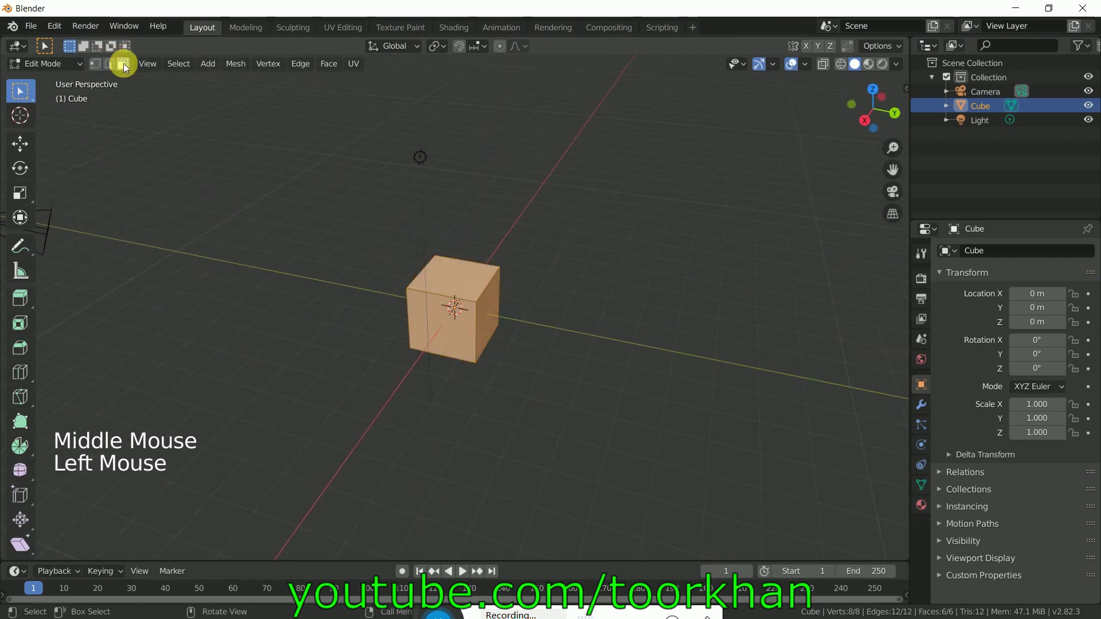
# Extrude the cube's positive-Y face about 2.7 m and shift the extruded end toward positive X
pyautogui.click(492, 313)
pyautogui.moveTo(562, 343); pyautogui.dragTo(588, 345, button='middle')
pyautogui.click(25, 148)
pyautogui.press('e')
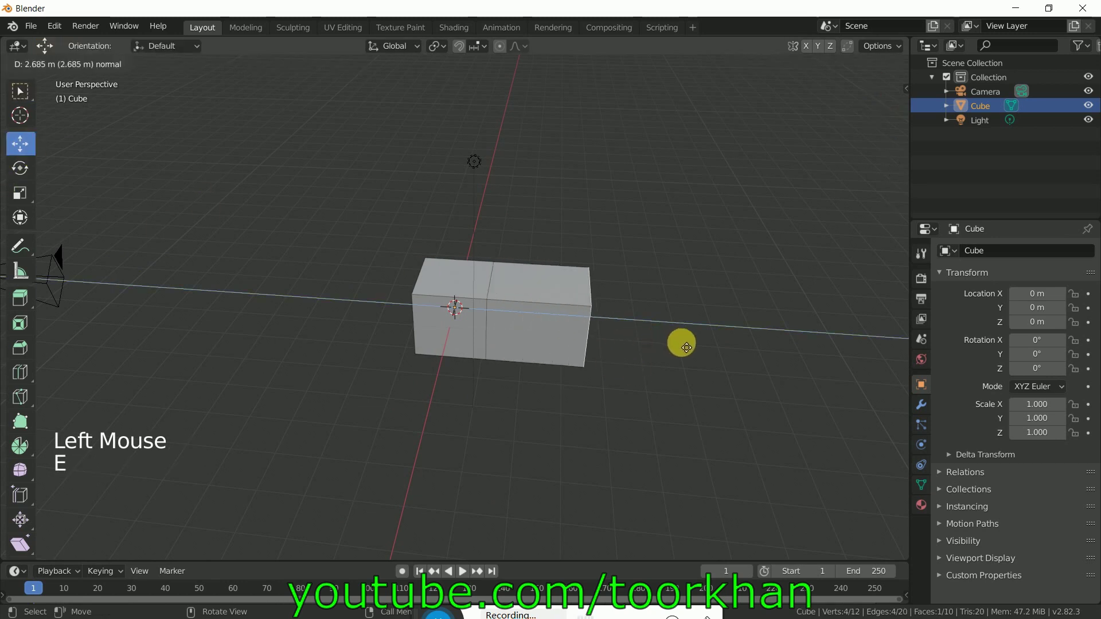
pyautogui.click(687, 348)
pyautogui.moveTo(687, 347); pyautogui.dragTo(618, 373, button='middle')
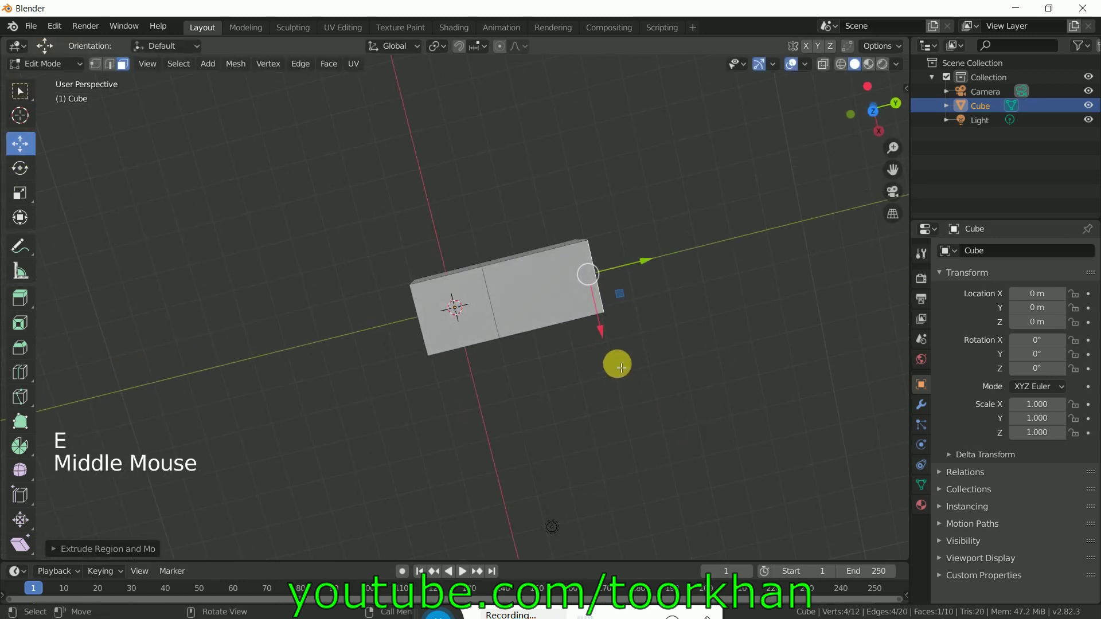
pyautogui.moveTo(601, 329); pyautogui.dragTo(702, 384)
# Extrude two more body segments from the end face, bending the first toward positive X and the second back toward negative X
pyautogui.press('e')
pyautogui.click(689, 333)
pyautogui.scroll(2, 721, 371)
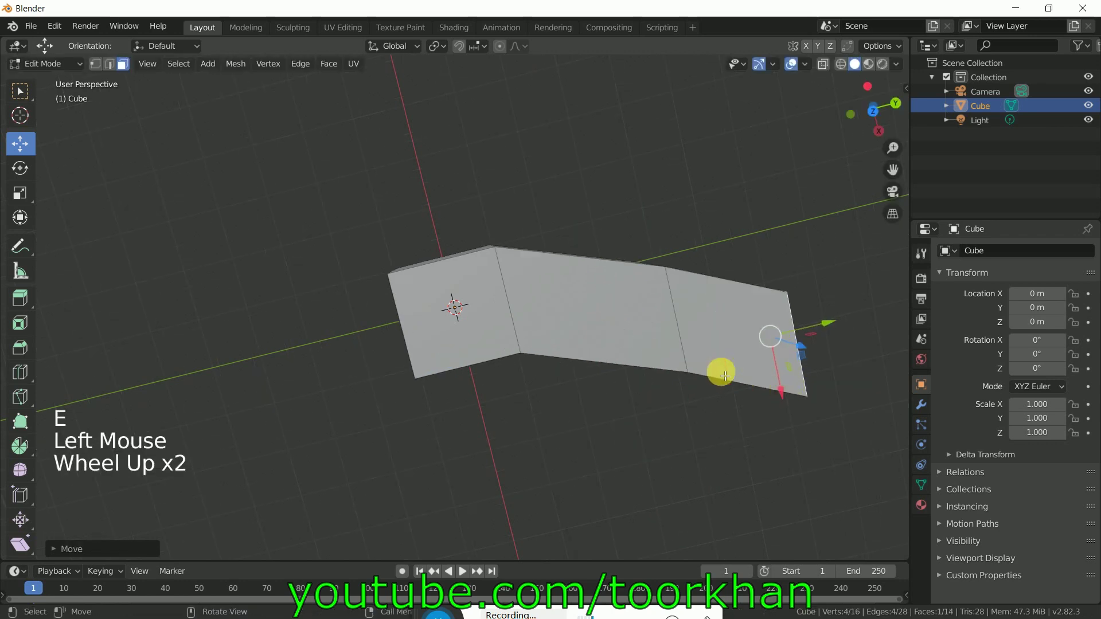
pyautogui.moveTo(786, 374); pyautogui.dragTo(779, 371, button='middle')
pyautogui.scroll(-6, 779, 371)
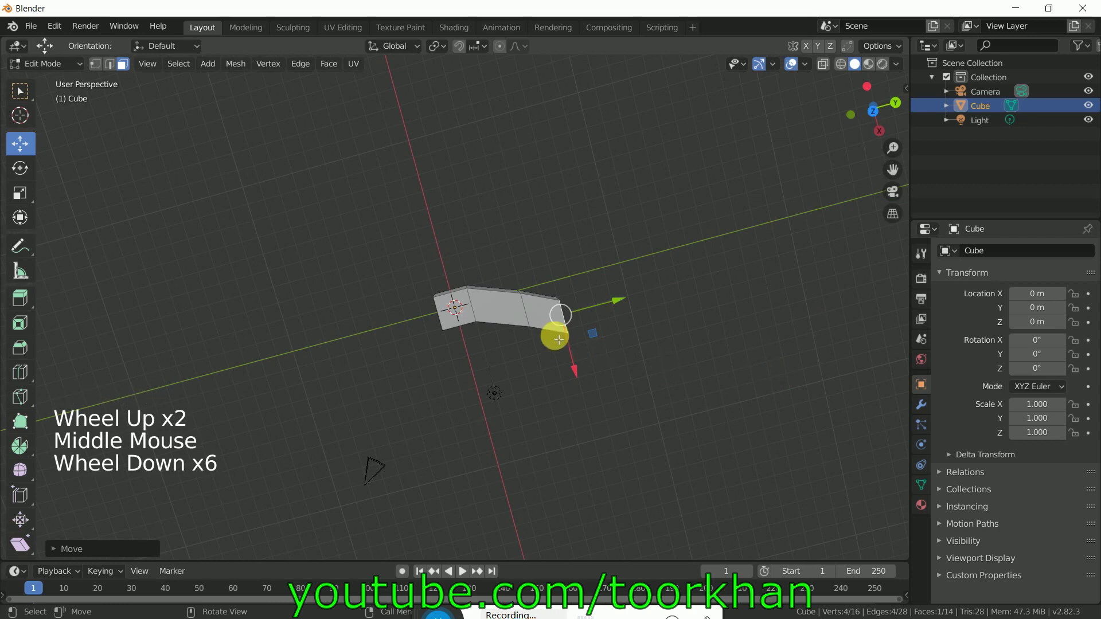
pyautogui.press('e')
pyautogui.click(597, 338)
pyautogui.moveTo(616, 358); pyautogui.dragTo(611, 344)
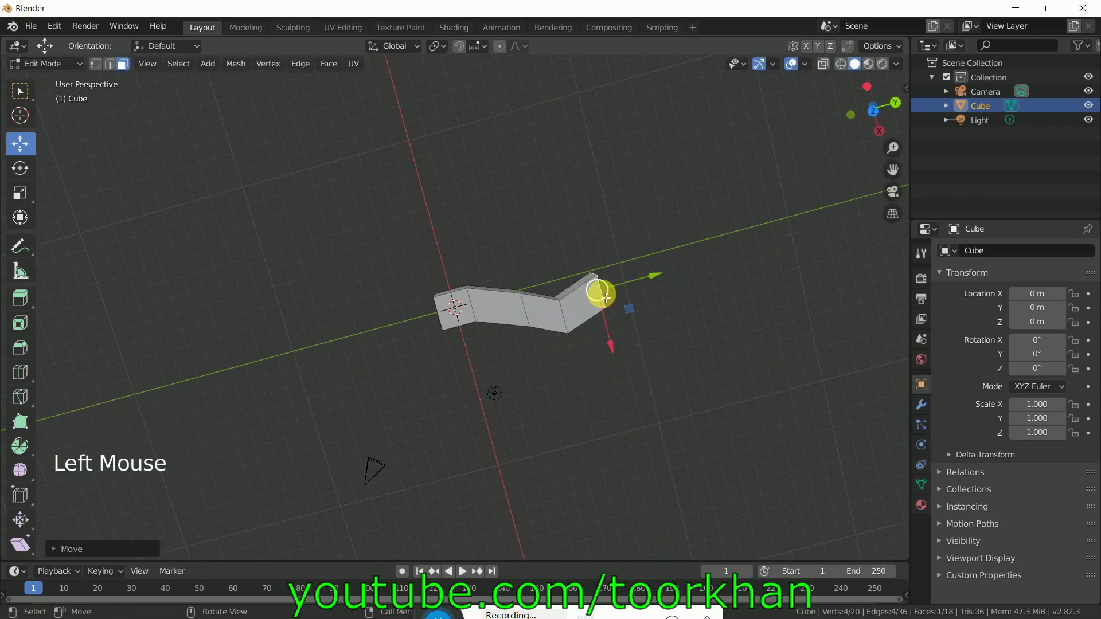
# Extrude two further segments from the end face, both angled toward negative X to continue the curve
pyautogui.press('e')
pyautogui.click(656, 297)
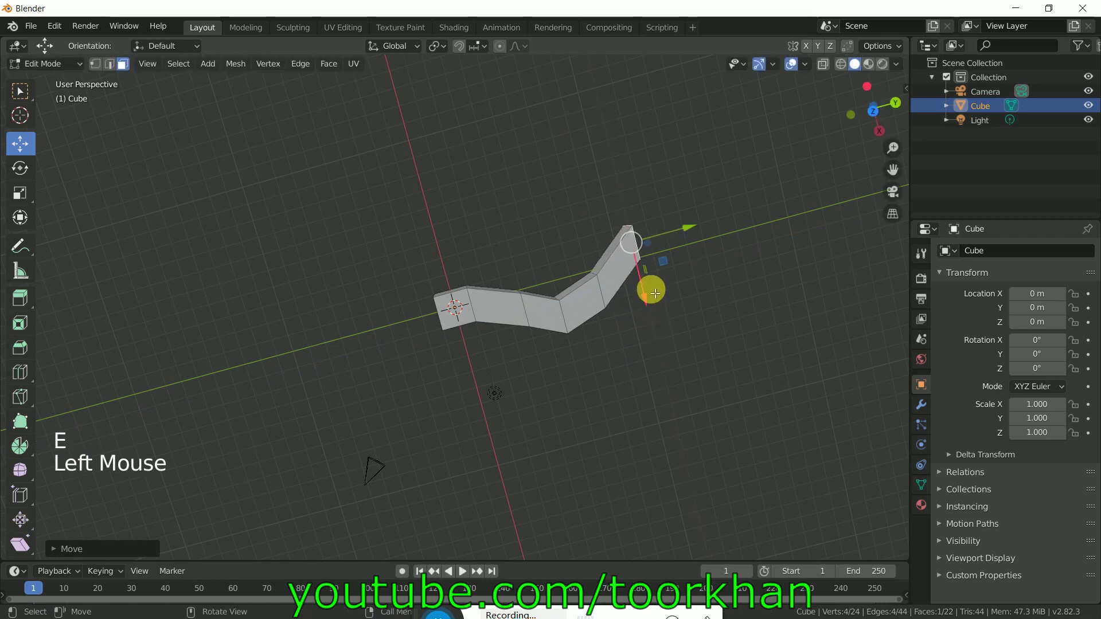
pyautogui.press('e')
pyautogui.click(695, 249)
pyautogui.moveTo(704, 271)
pyautogui.mouseDown()
pyautogui.moveTo(709, 281)
pyautogui.moveTo(701, 255)
pyautogui.mouseUp()
pyautogui.scroll(-3, 711, 290)
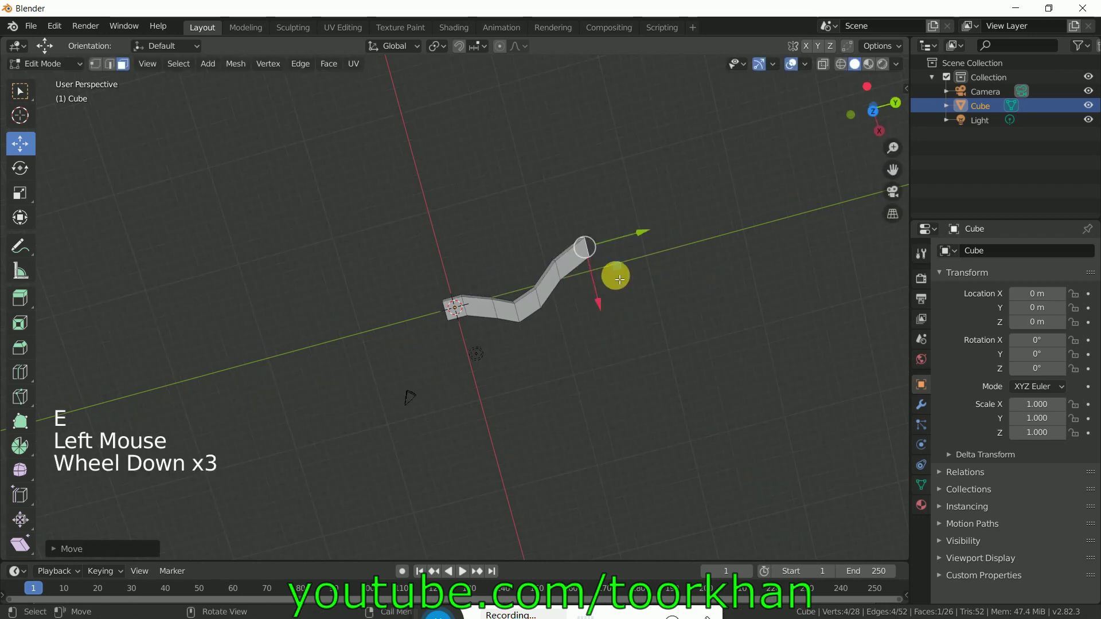
# Extrude three segments from the end face and shift each toward positive X to form the next bend
pyautogui.press('e')
pyautogui.click(631, 299)
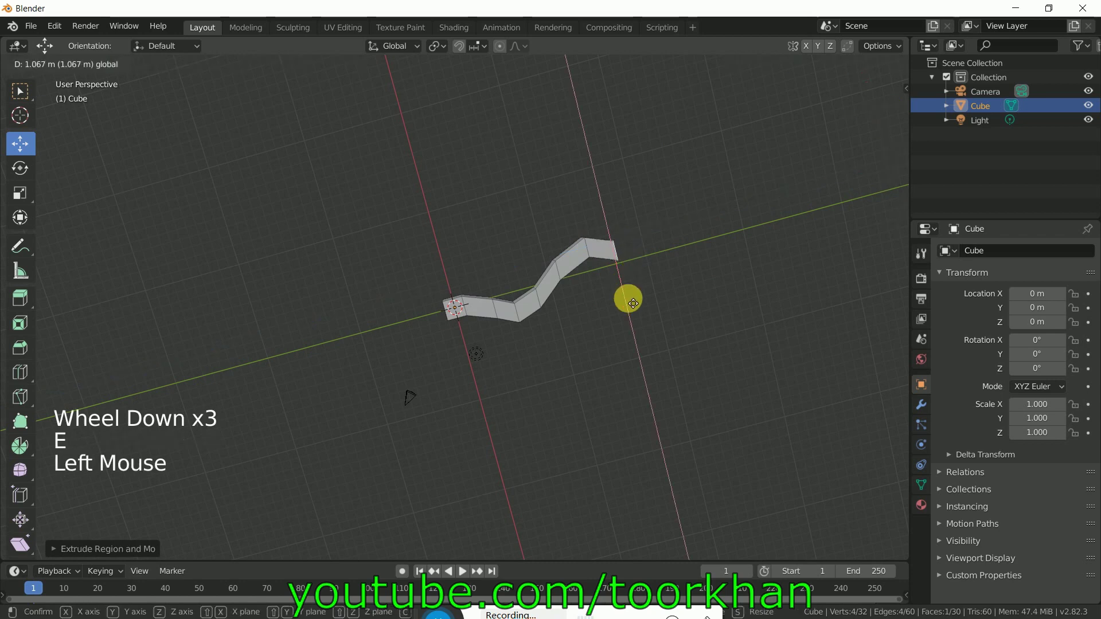
pyautogui.press('e')
pyautogui.click(667, 294)
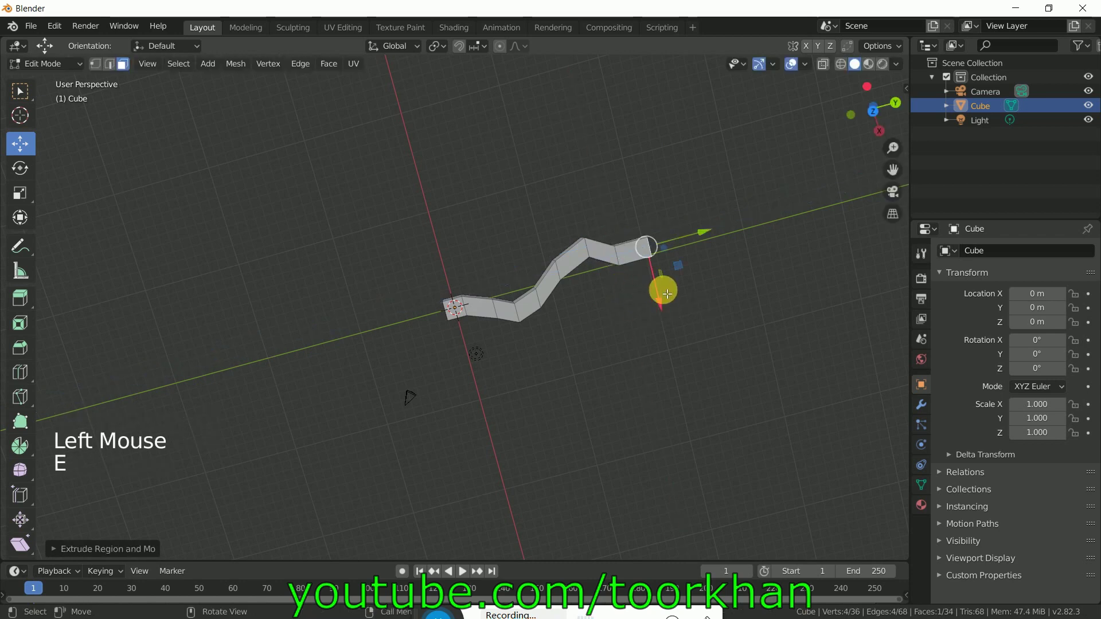
pyautogui.press('e')
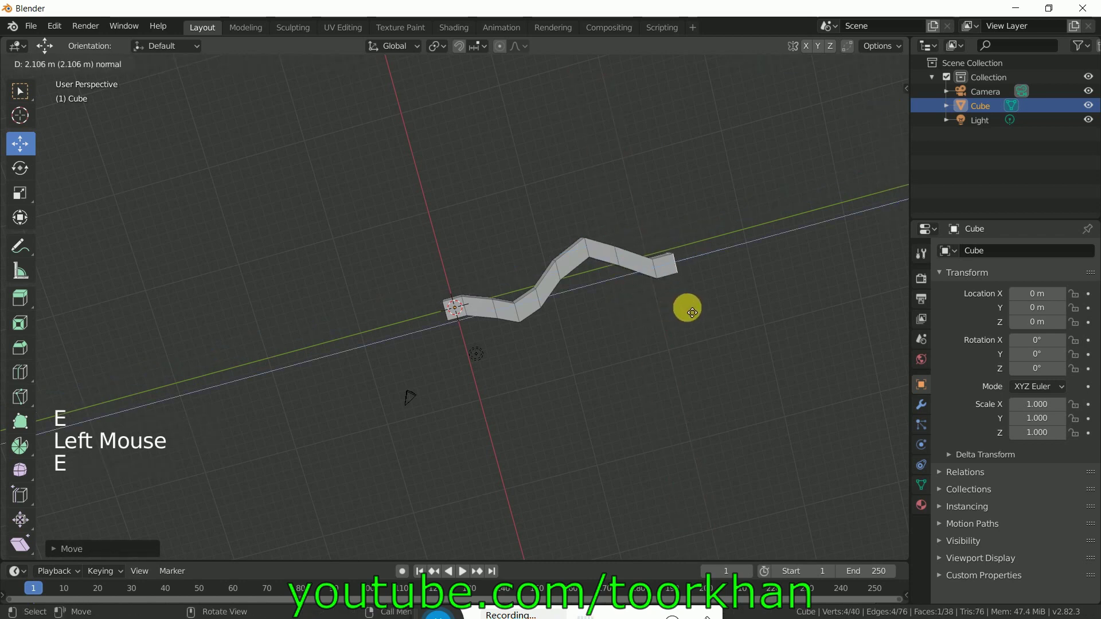
pyautogui.click(702, 312)
# Extrude two segments from the end face and shift their ends back toward negative X
pyautogui.press('e')
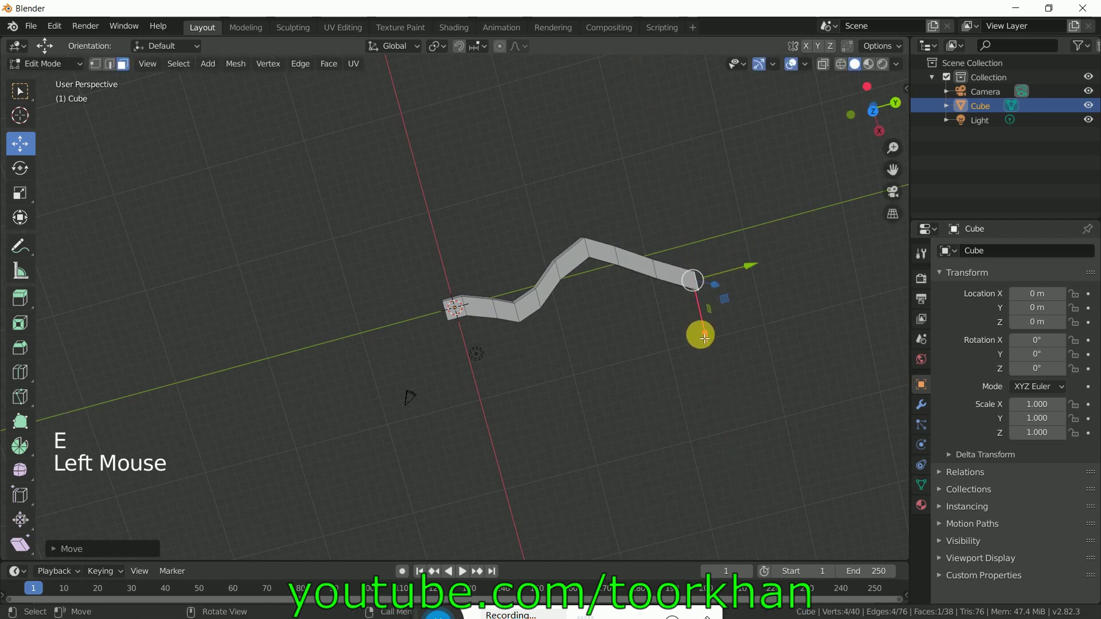
pyautogui.click(734, 327)
pyautogui.moveTo(739, 322); pyautogui.dragTo(738, 308)
pyautogui.press('e')
pyautogui.click(774, 301)
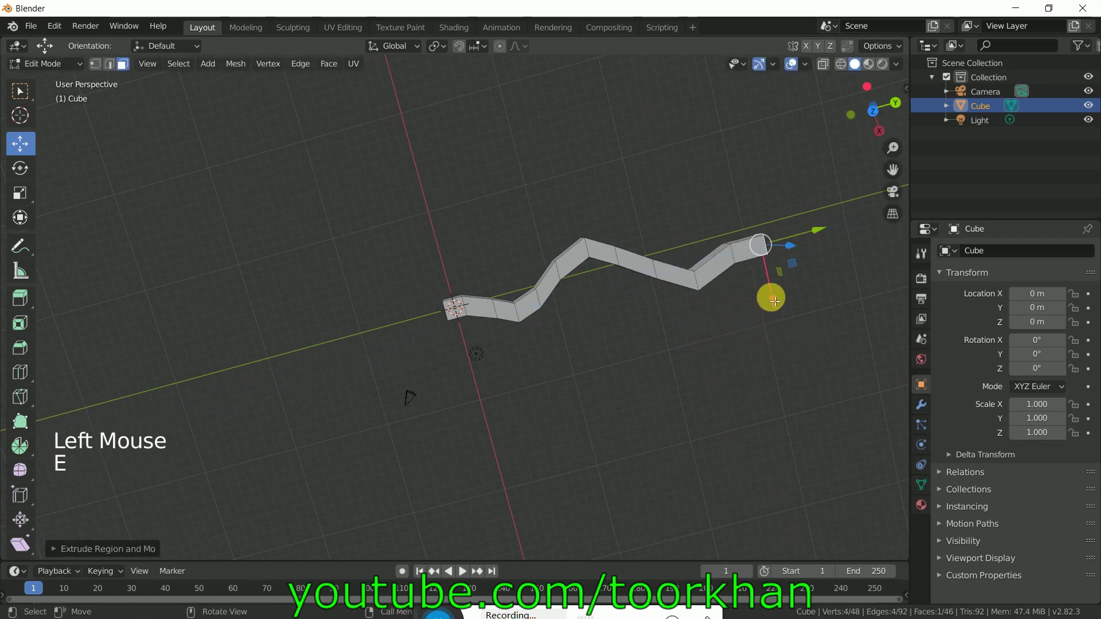
# Extrude one segment straight along Y and another with its end shifted toward positive X
pyautogui.press('e')
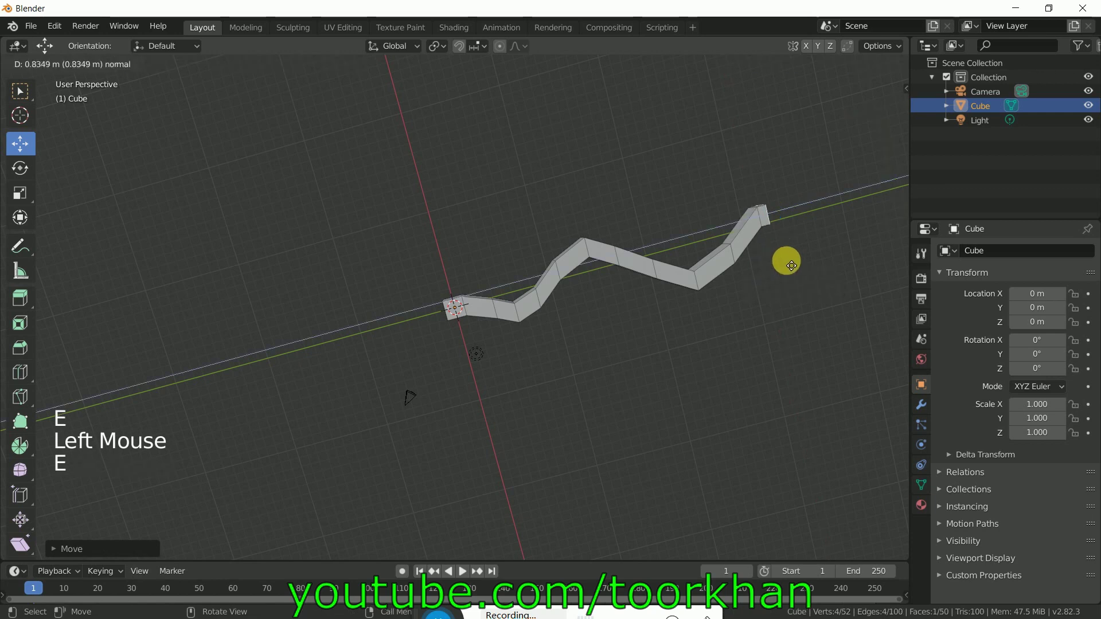
pyautogui.click(799, 256)
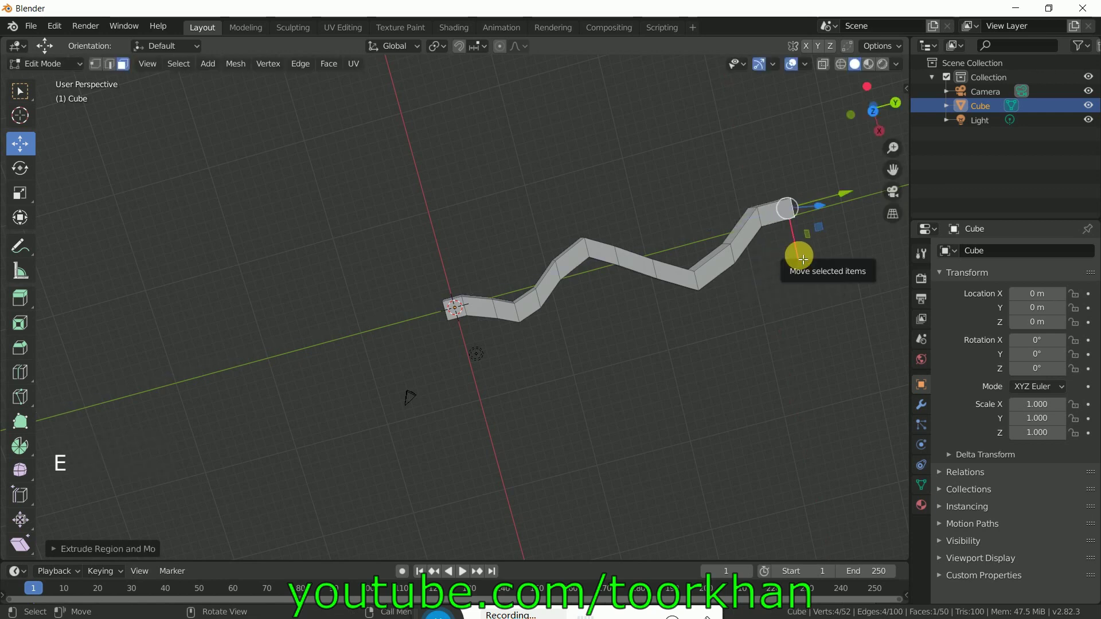
pyautogui.press('e')
pyautogui.click(836, 274)
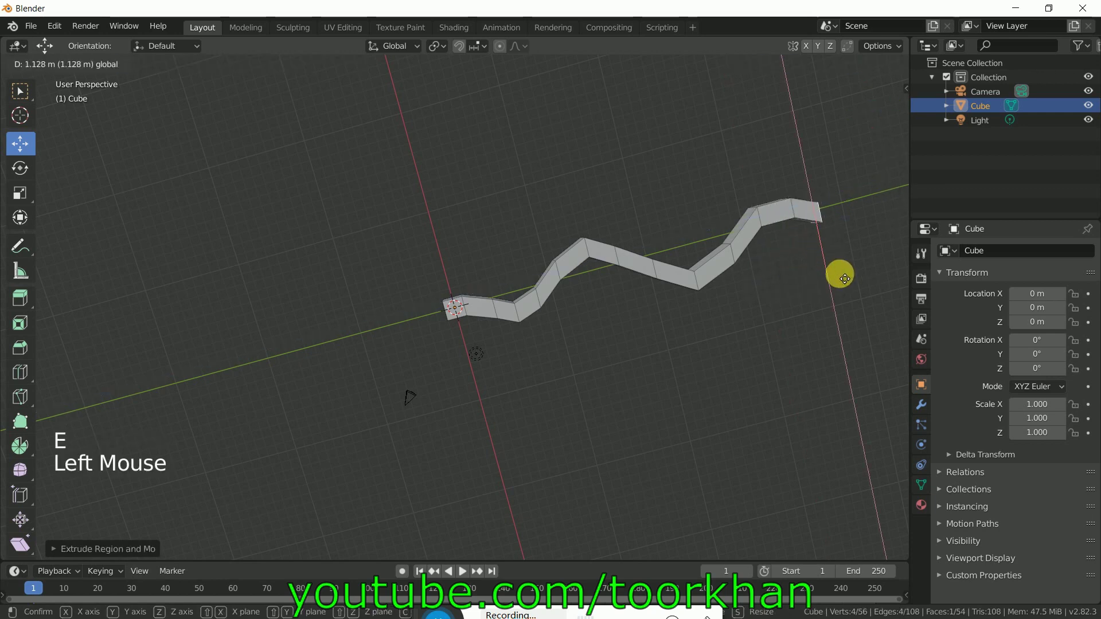
pyautogui.scroll(2, 772, 297)
pyautogui.scroll(-4, 777, 304)
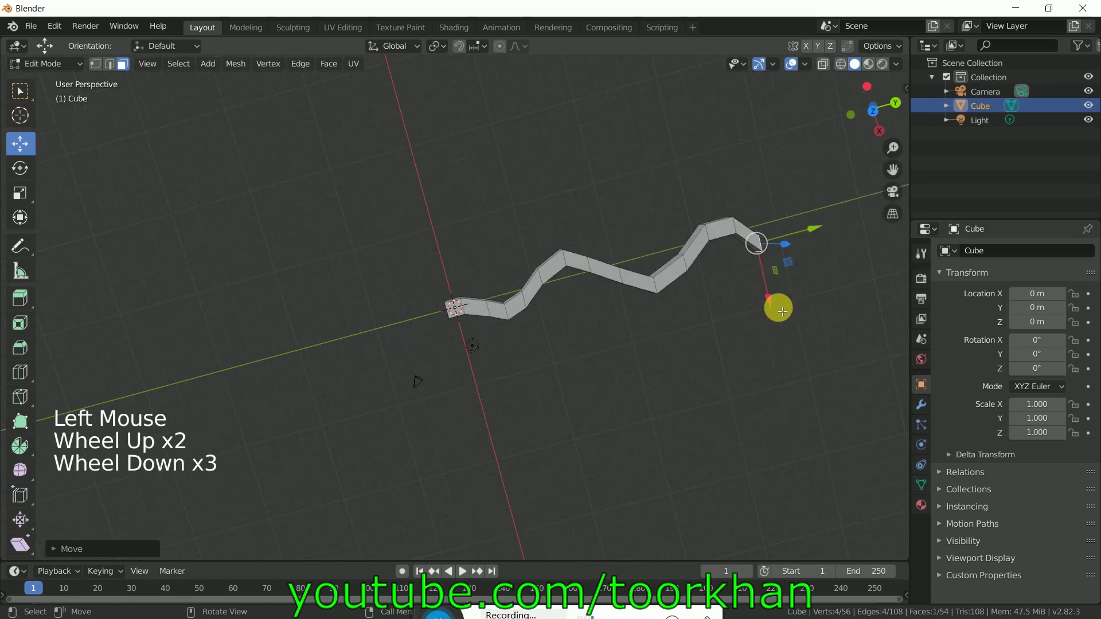
# Extrude two tail segments from the body's end and scale the last face down to a pointed tip
pyautogui.moveTo(779, 313); pyautogui.dragTo(612, 427, button='middle')
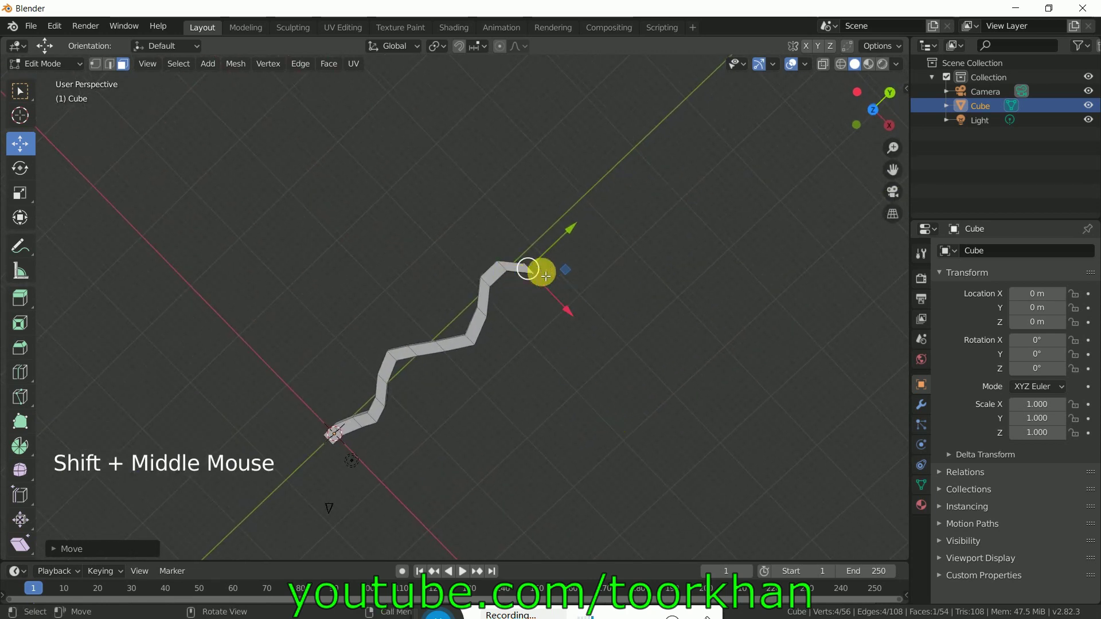
pyautogui.press('e')
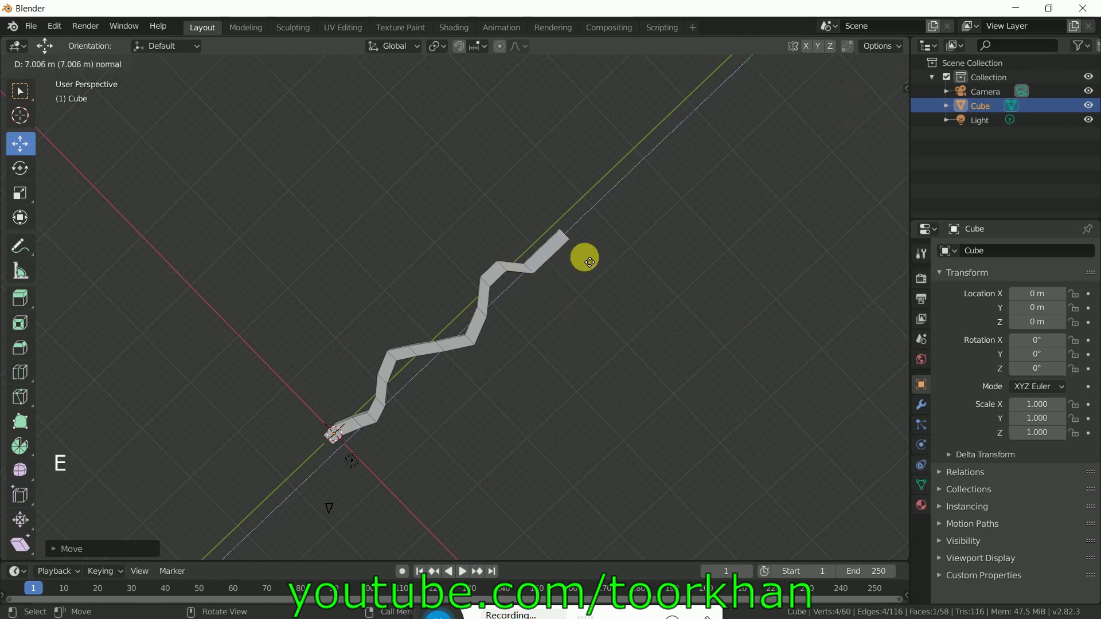
pyautogui.click(583, 271)
pyautogui.moveTo(607, 293); pyautogui.dragTo(648, 251)
pyautogui.click(670, 239)
pyautogui.press('s')
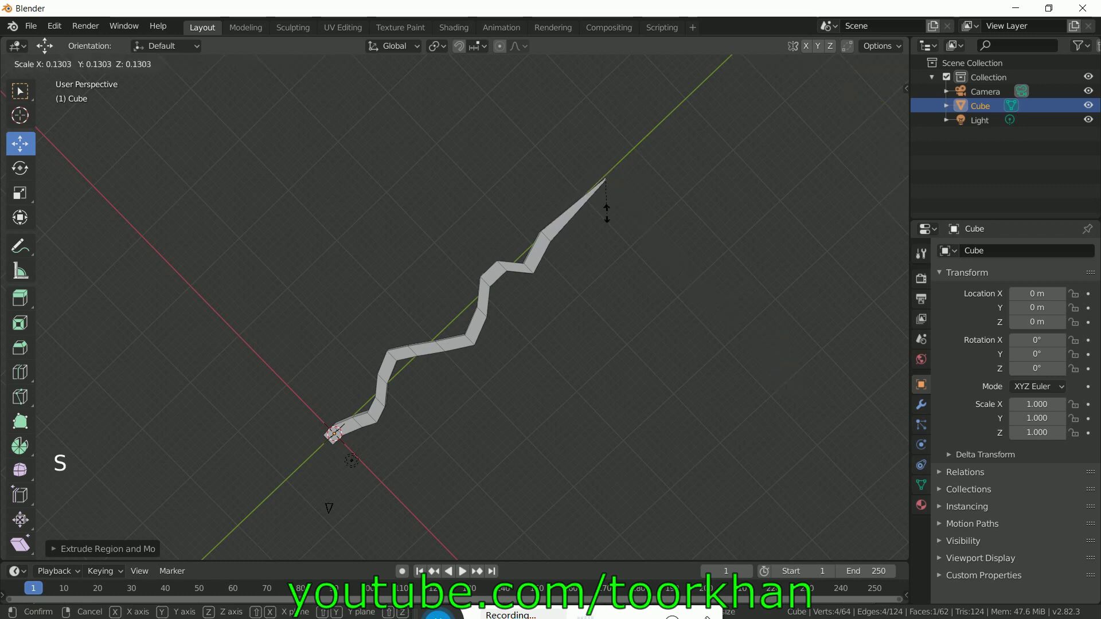
pyautogui.click(602, 194)
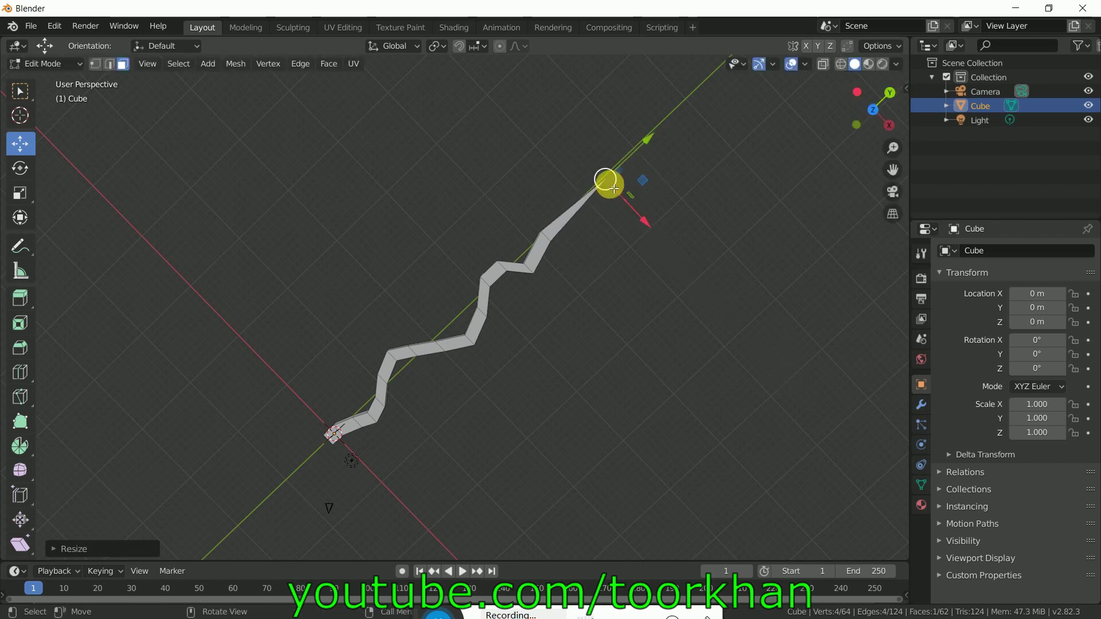
# Deselect the tail-tip face and return to Object Mode
pyautogui.moveTo(517, 486); pyautogui.dragTo(475, 399, button='middle')
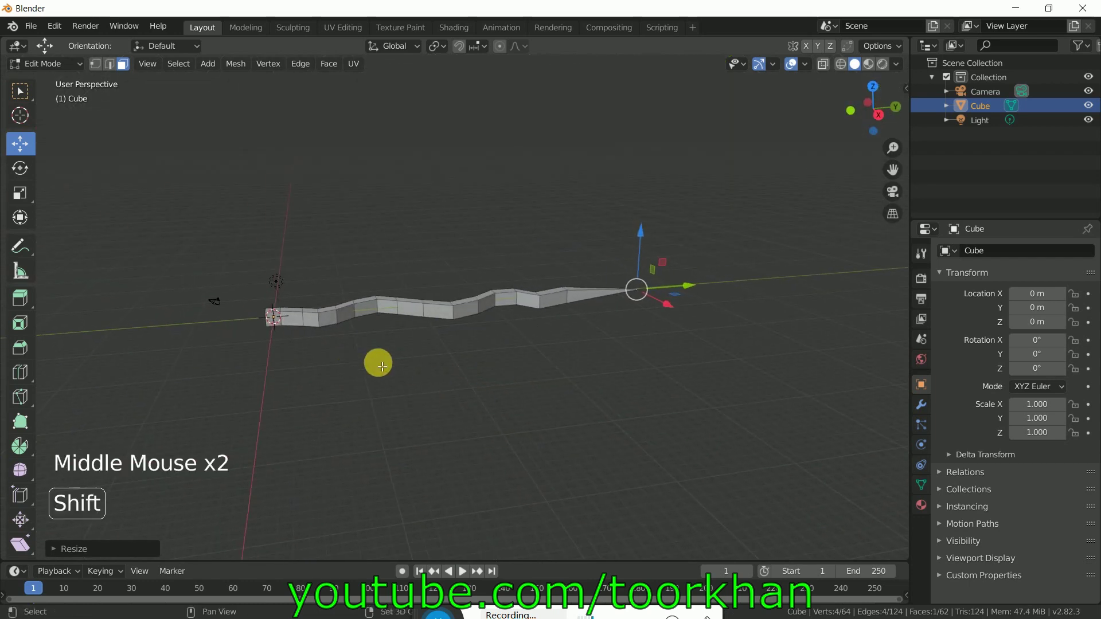
pyautogui.keyDown('shift'); pyautogui.moveTo(382, 366); pyautogui.dragTo(602, 373, button='middle'); pyautogui.keyUp('shift')
pyautogui.scroll(4, 596, 373)
pyautogui.click(543, 312)
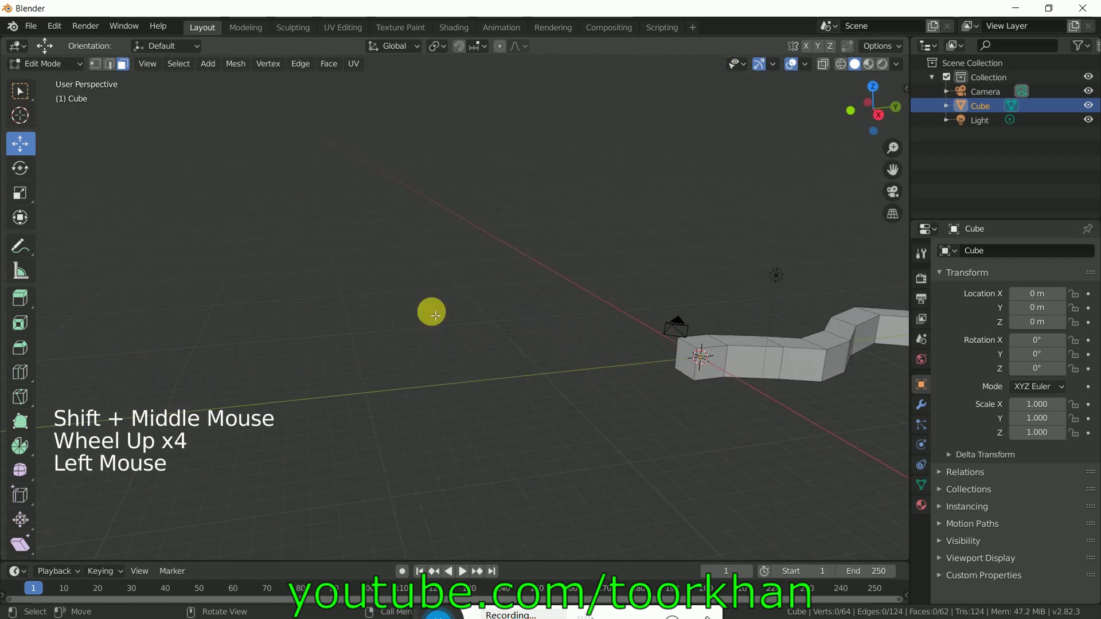
pyautogui.click(37, 64)
pyautogui.click(38, 77)
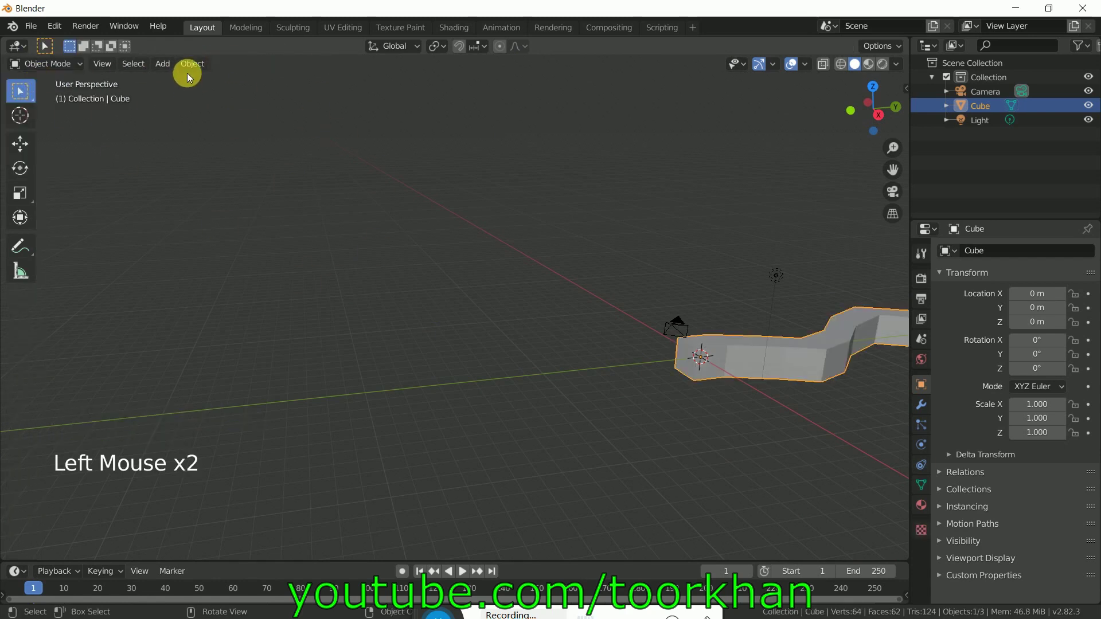
# Add a UV sphere at the snake's front end, scaled uniformly to about 1.638, and activate the Transform tool
pyautogui.click(154, 62)
pyautogui.moveTo(201, 79)
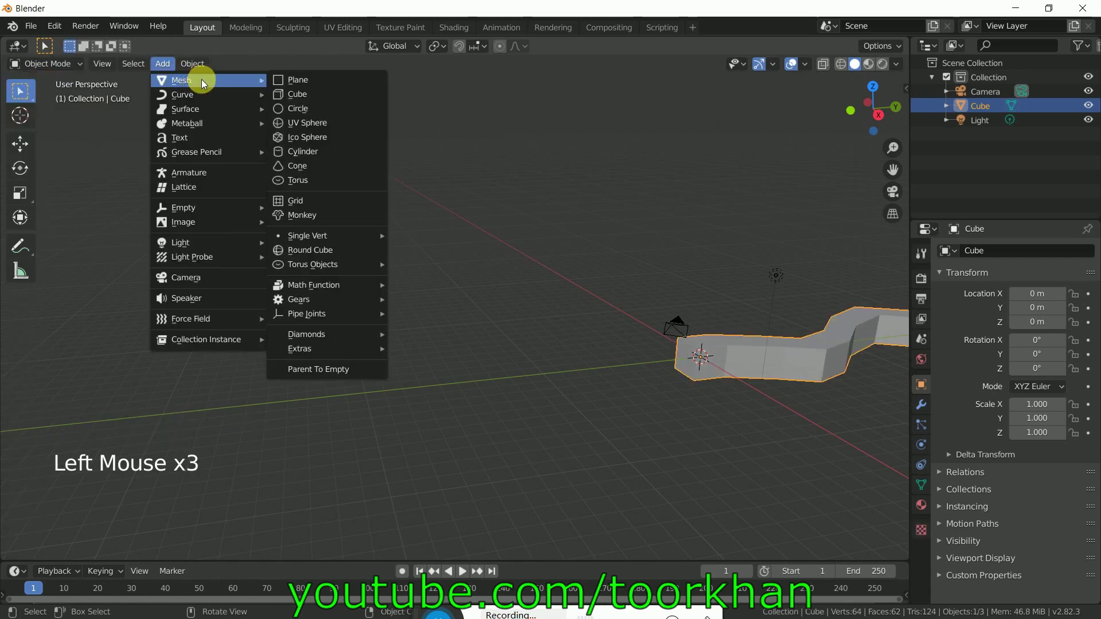
pyautogui.click(323, 126)
pyautogui.moveTo(797, 433); pyautogui.dragTo(553, 385, button='middle')
pyautogui.press('s')
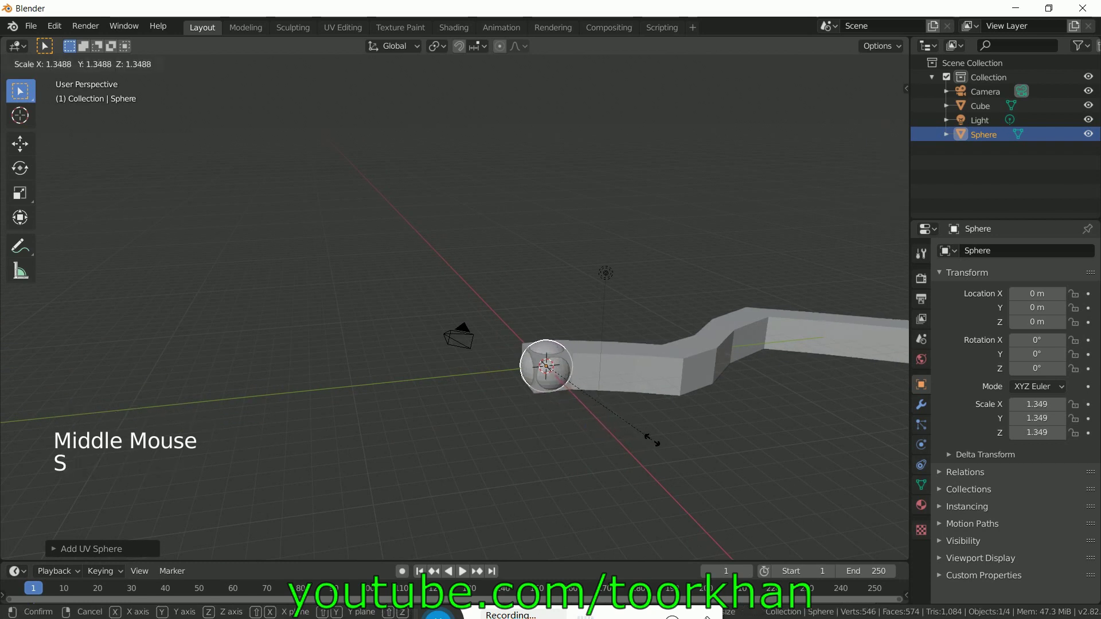
pyautogui.click(681, 446)
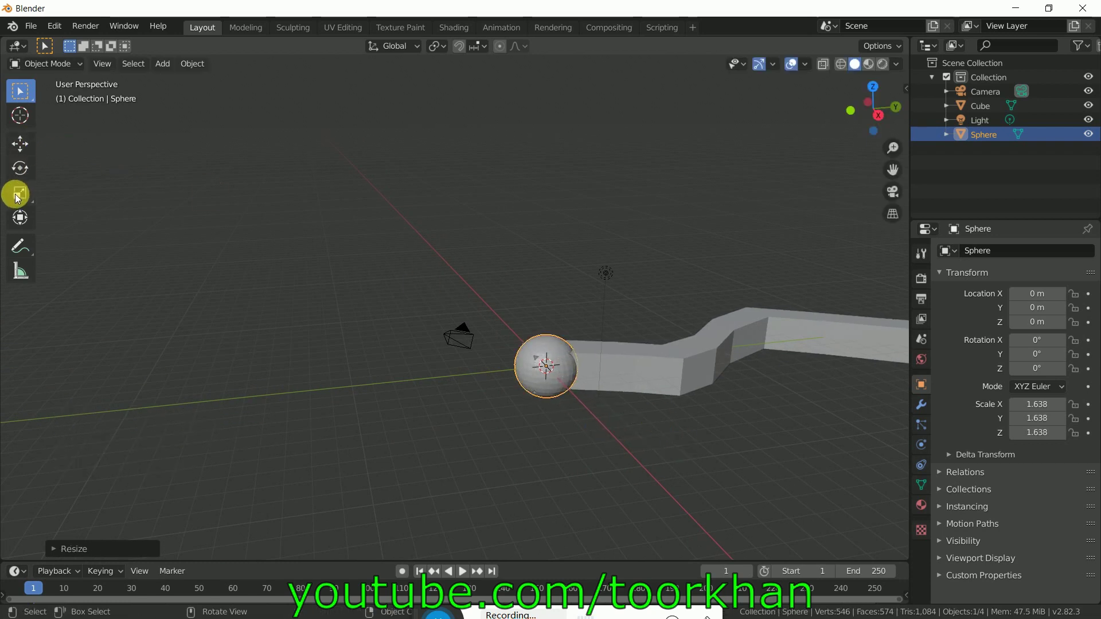
pyautogui.click(21, 219)
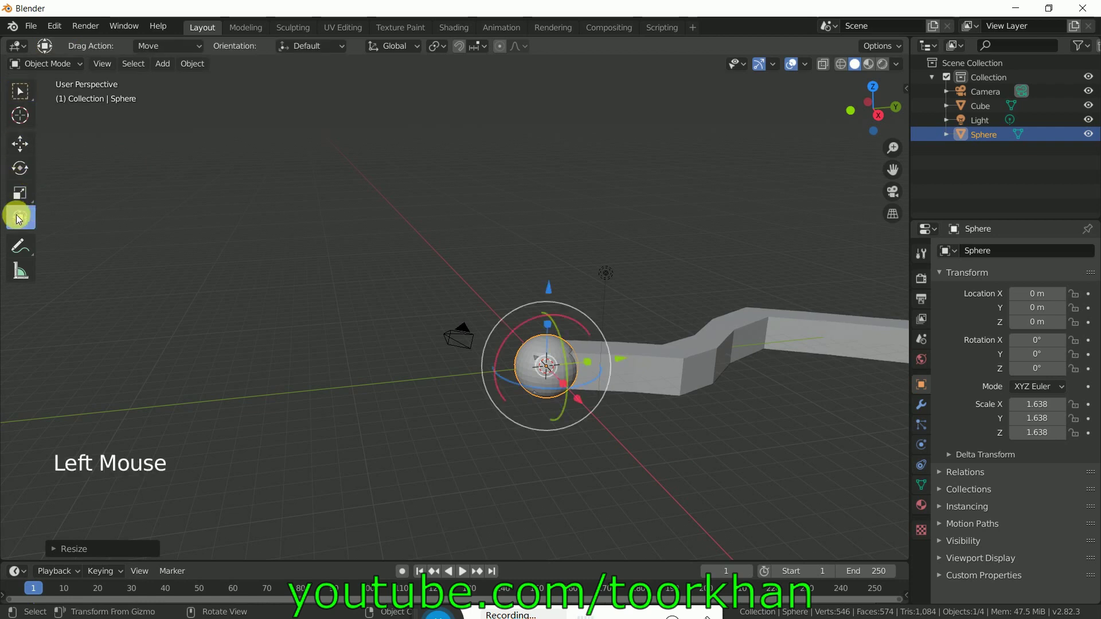
pyautogui.moveTo(627, 357); pyautogui.dragTo(617, 358)
pyautogui.moveTo(617, 358); pyautogui.dragTo(665, 425, button='middle')
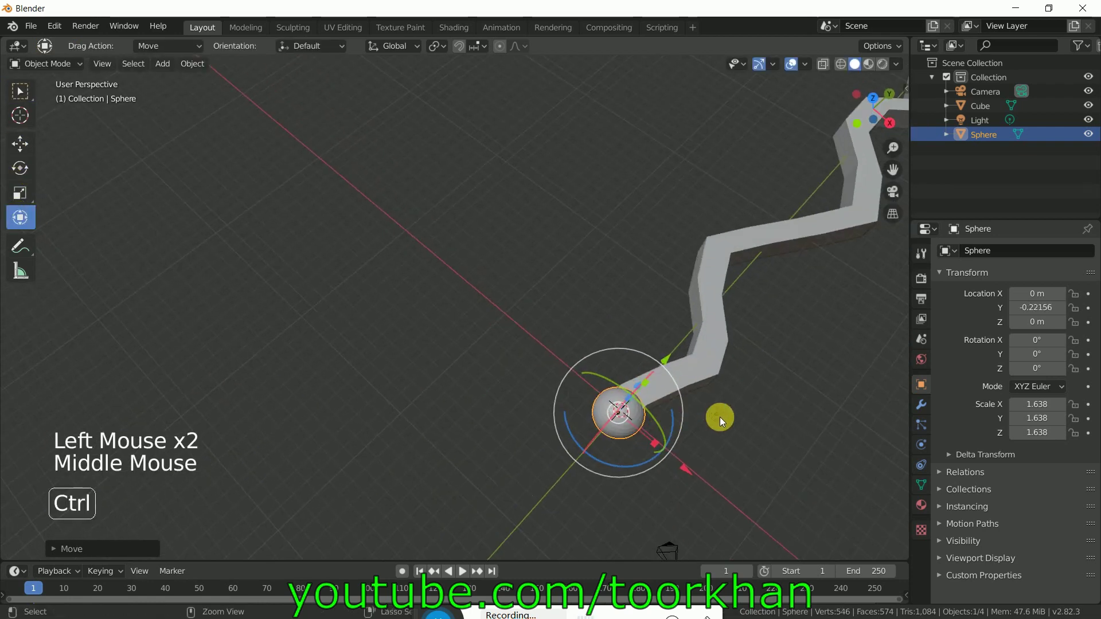
pyautogui.hotkey('ctrl', 'z')
# Stretch the head sphere along Y to a scale of about 2.928 and rotate it about -9.09° around Z
pyautogui.moveTo(745, 416); pyautogui.dragTo(718, 456, button='middle')
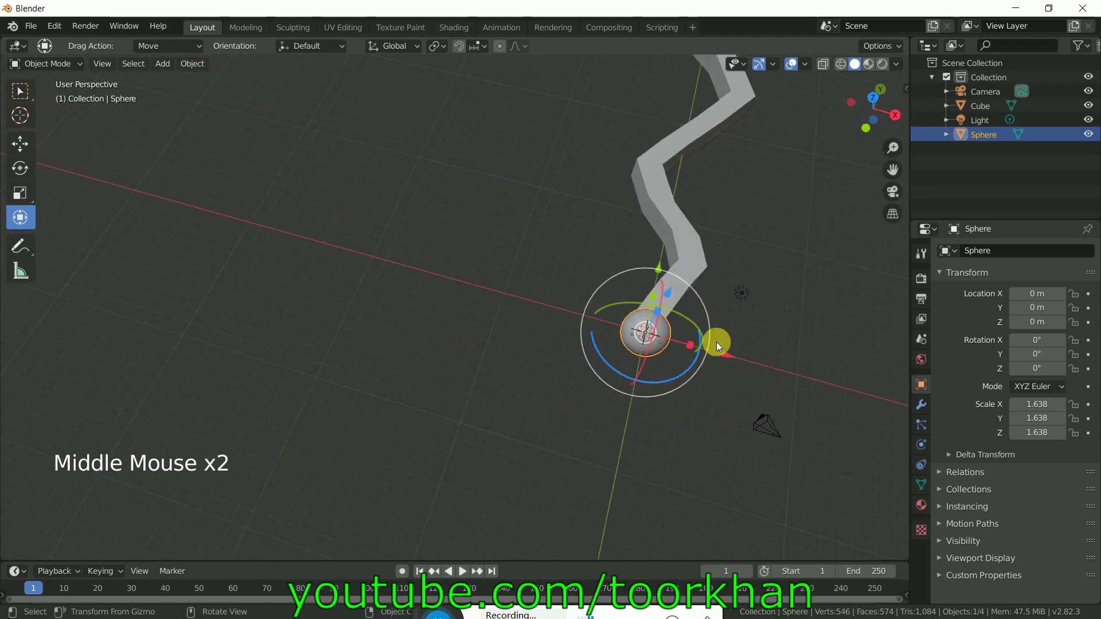
pyautogui.moveTo(752, 325); pyautogui.dragTo(646, 401, button='middle')
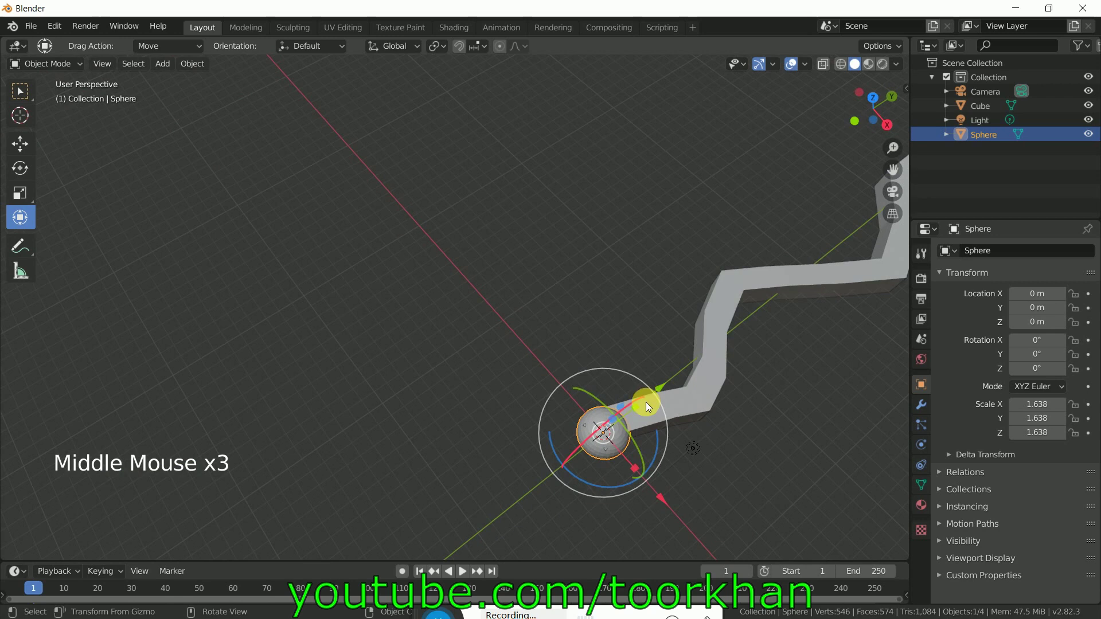
pyautogui.moveTo(633, 408); pyautogui.dragTo(668, 405)
pyautogui.moveTo(687, 406); pyautogui.dragTo(749, 466, button='middle')
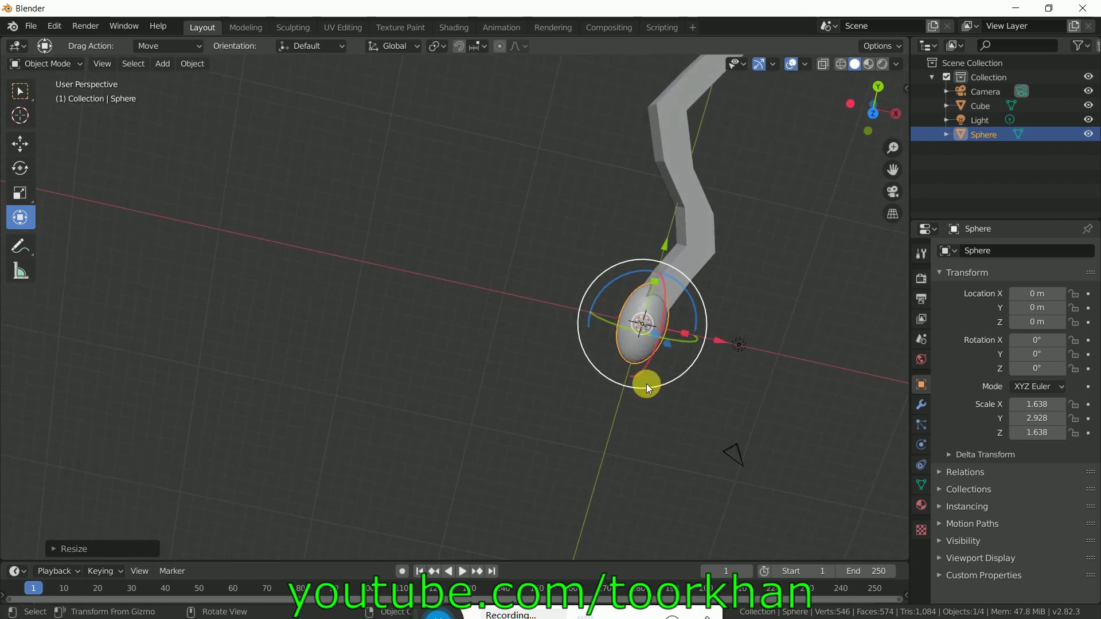
pyautogui.moveTo(603, 290); pyautogui.dragTo(614, 290)
pyautogui.moveTo(636, 316); pyautogui.dragTo(587, 290, button='middle')
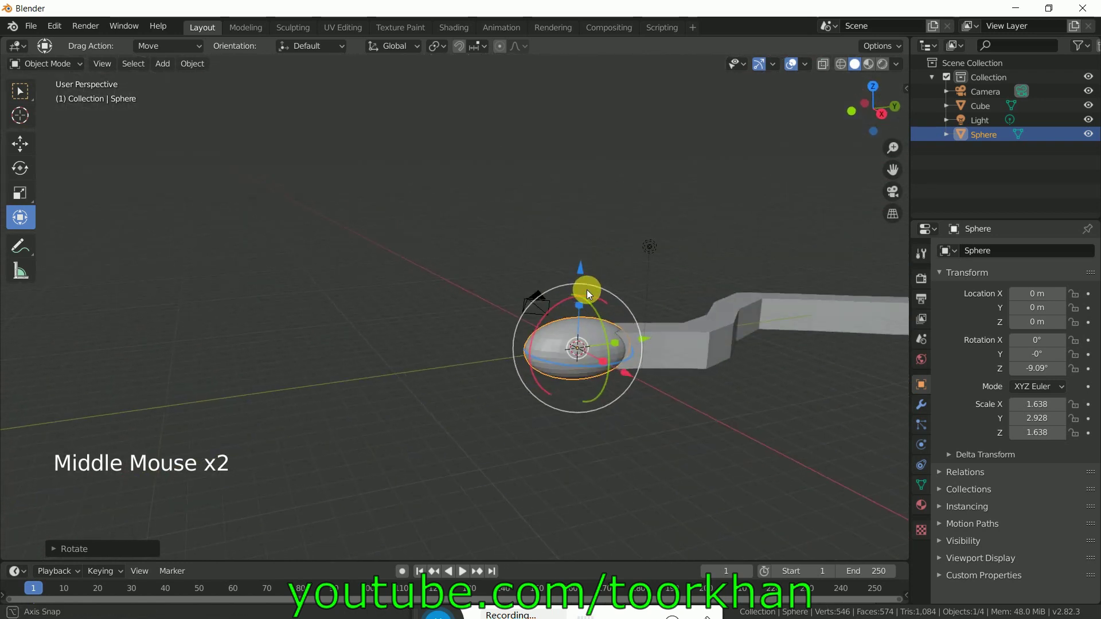
# Apply Shade Smooth to the snake's body
pyautogui.click(705, 337)
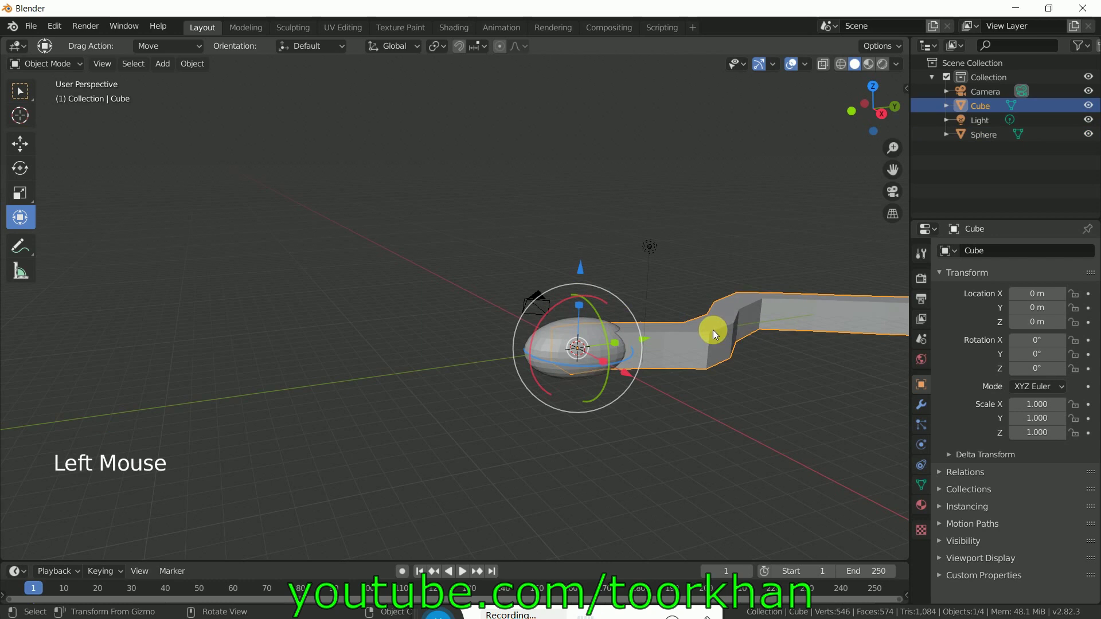
pyautogui.rightClick(714, 329)
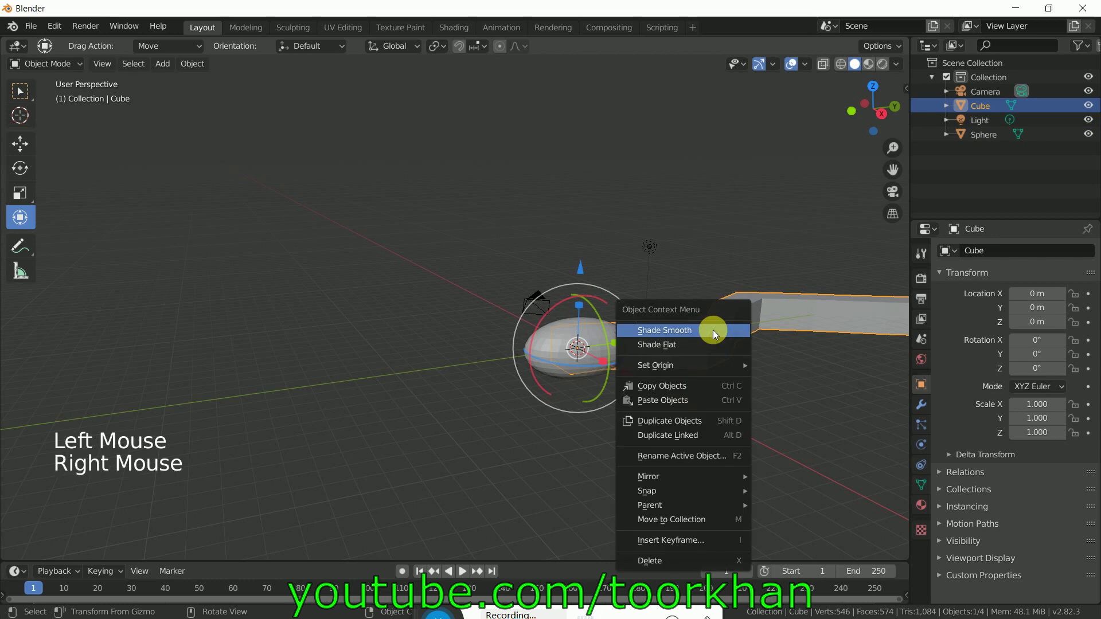
pyautogui.click(665, 331)
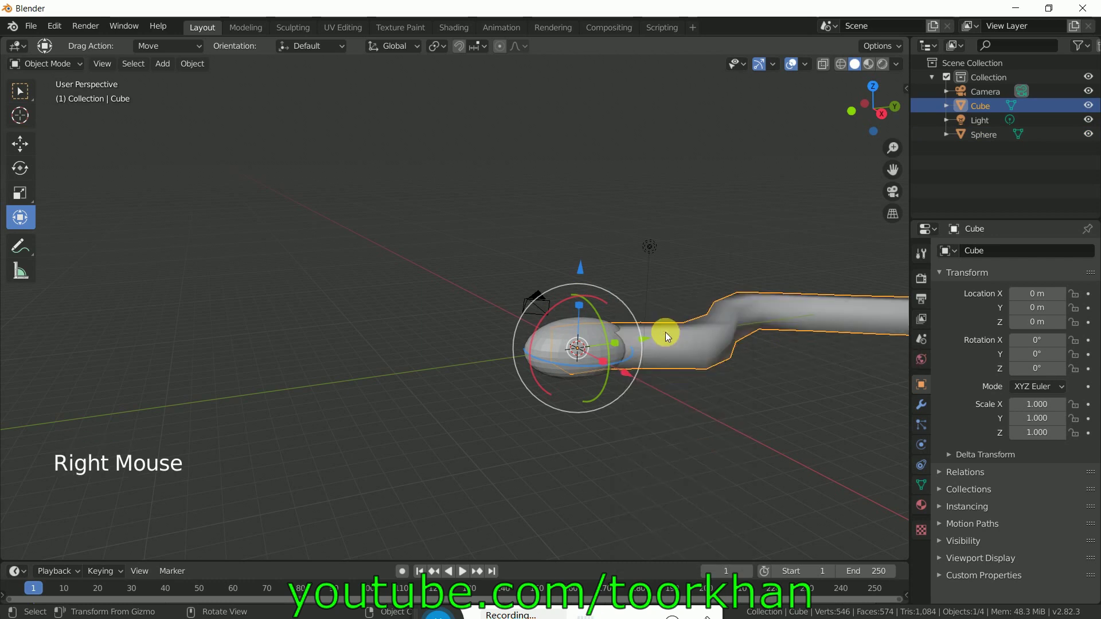
pyautogui.click(476, 270)
pyautogui.click(569, 356)
# Add a Subdivision Surface modifier to the snake's body with 2 viewport subdivisions
pyautogui.moveTo(570, 374); pyautogui.dragTo(655, 215, button='middle')
pyautogui.click(593, 158)
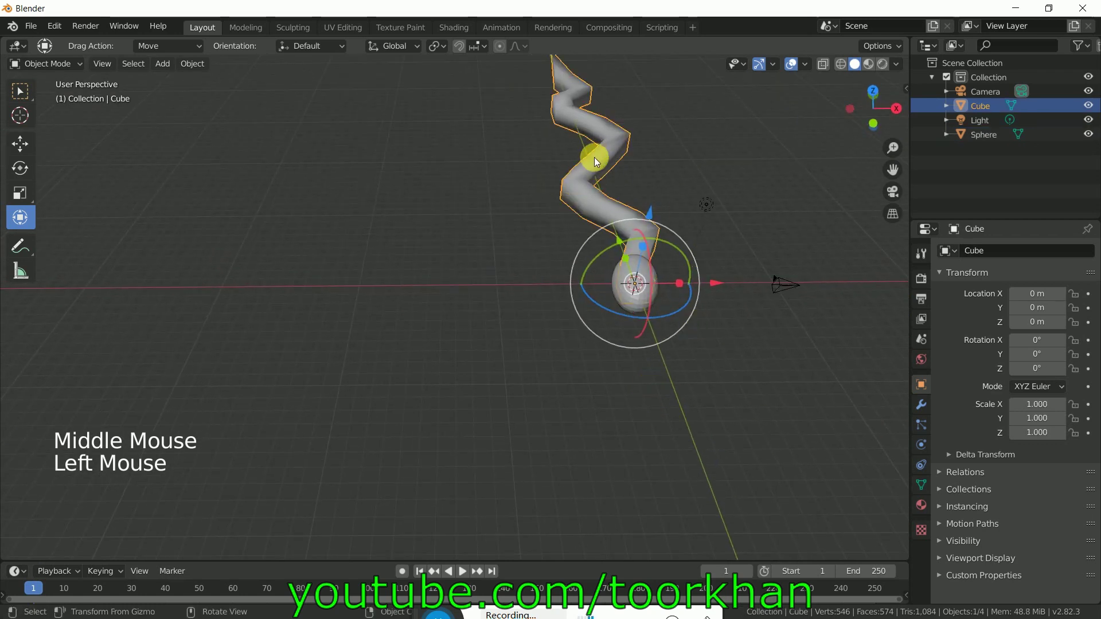
pyautogui.click(922, 403)
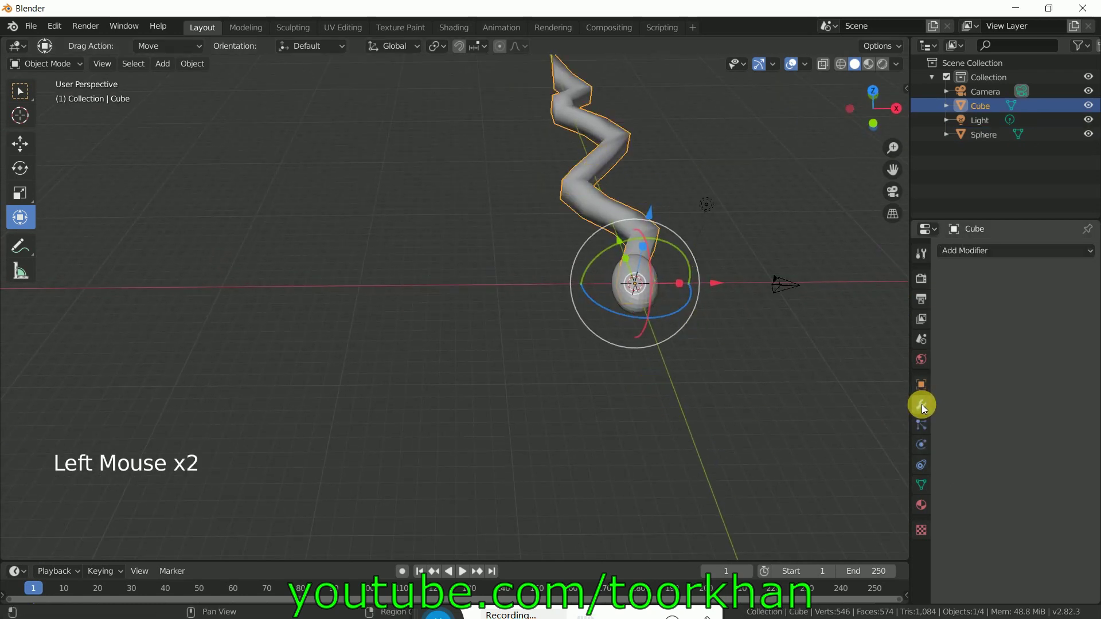
pyautogui.click(998, 252)
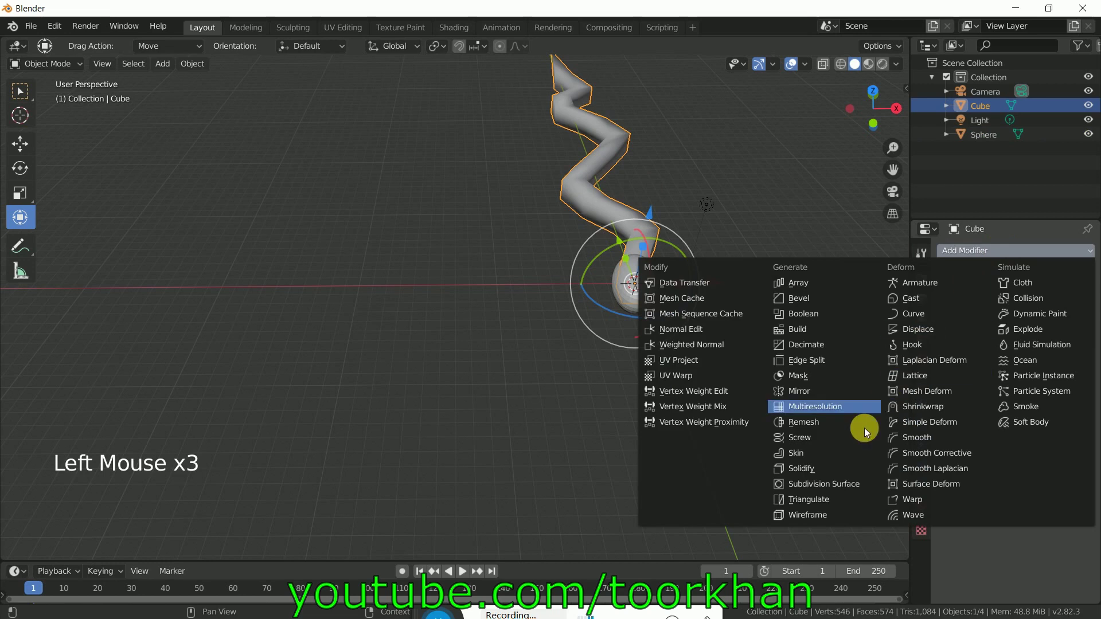
pyautogui.click(826, 484)
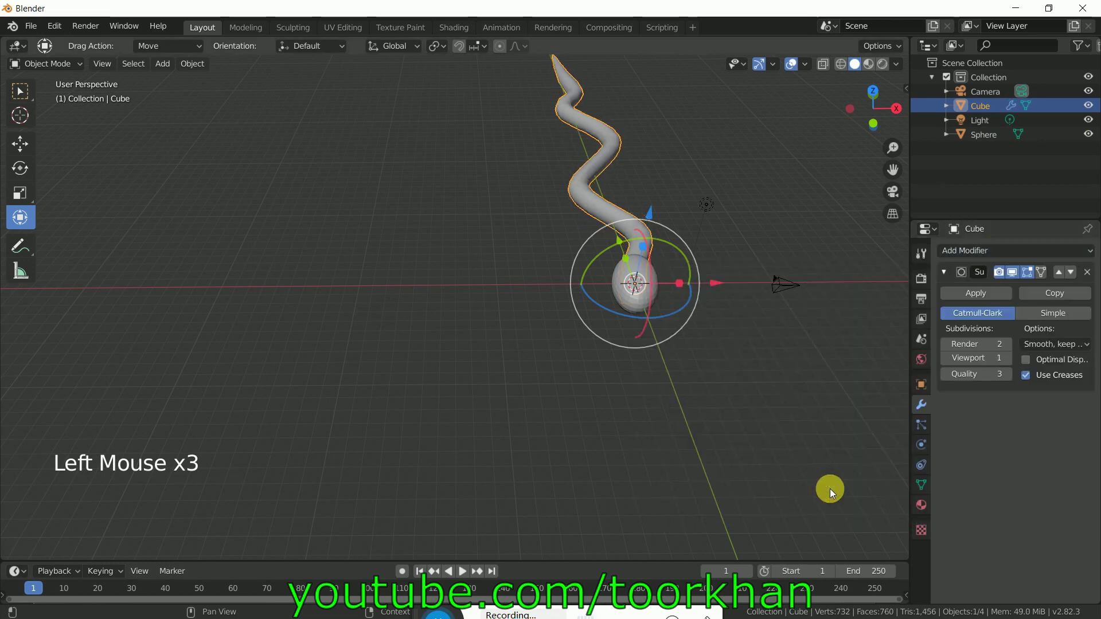
pyautogui.click(1007, 359)
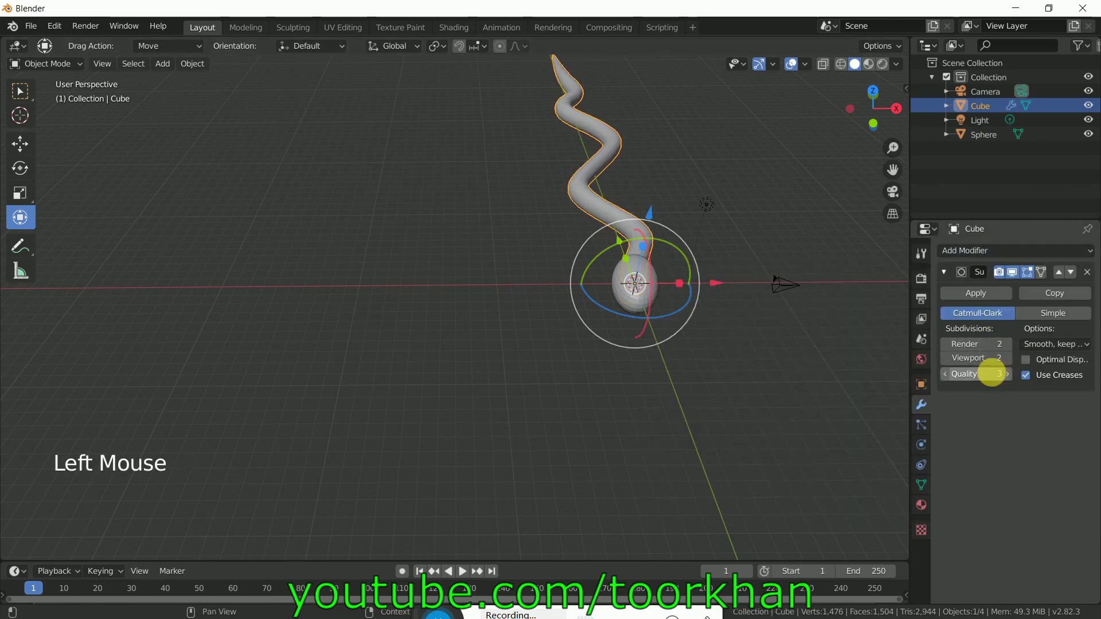
# Select the head sphere and enter Edit Mode
pyautogui.moveTo(787, 377); pyautogui.dragTo(611, 325, button='middle')
pyautogui.scroll(-4, 669, 334)
pyautogui.scroll(5, 610, 325)
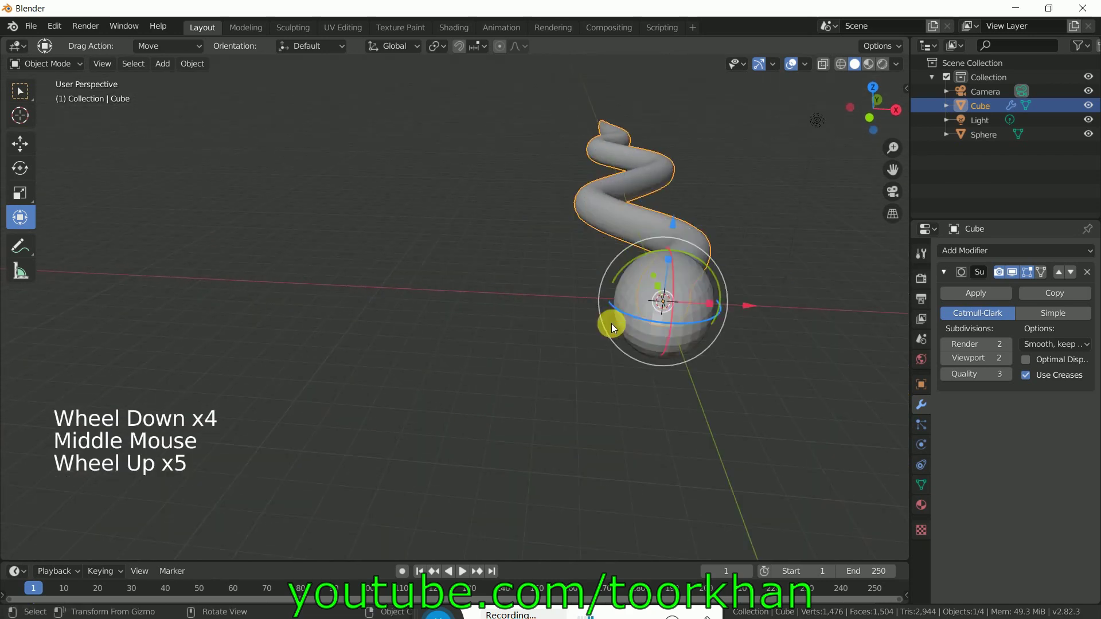
pyautogui.moveTo(775, 356); pyautogui.dragTo(745, 370, button='middle')
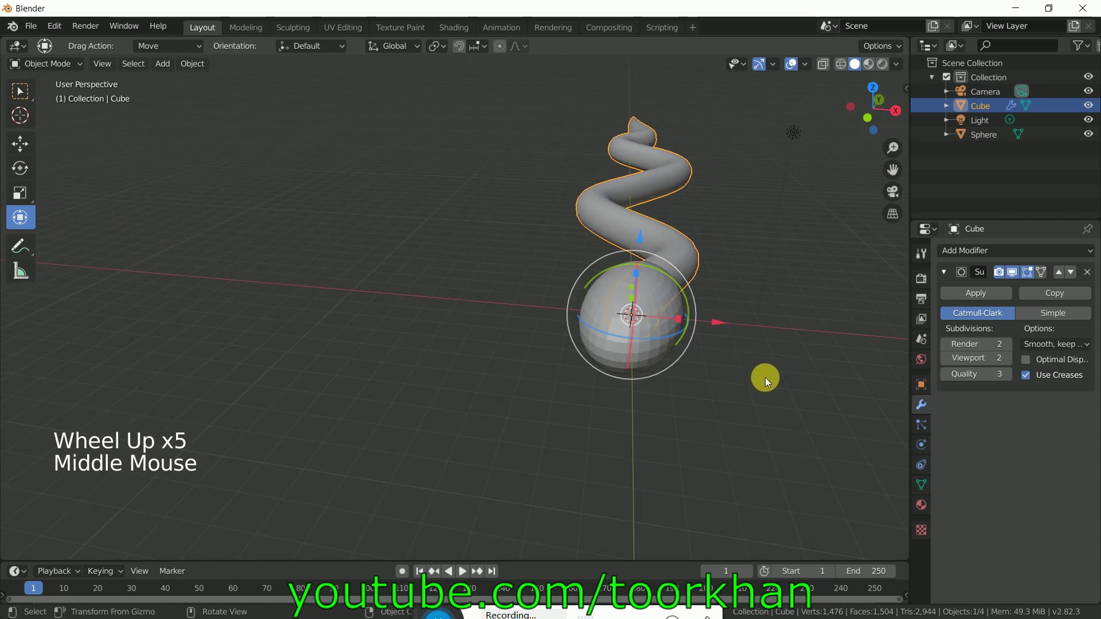
pyautogui.click(645, 355)
pyautogui.click(651, 317)
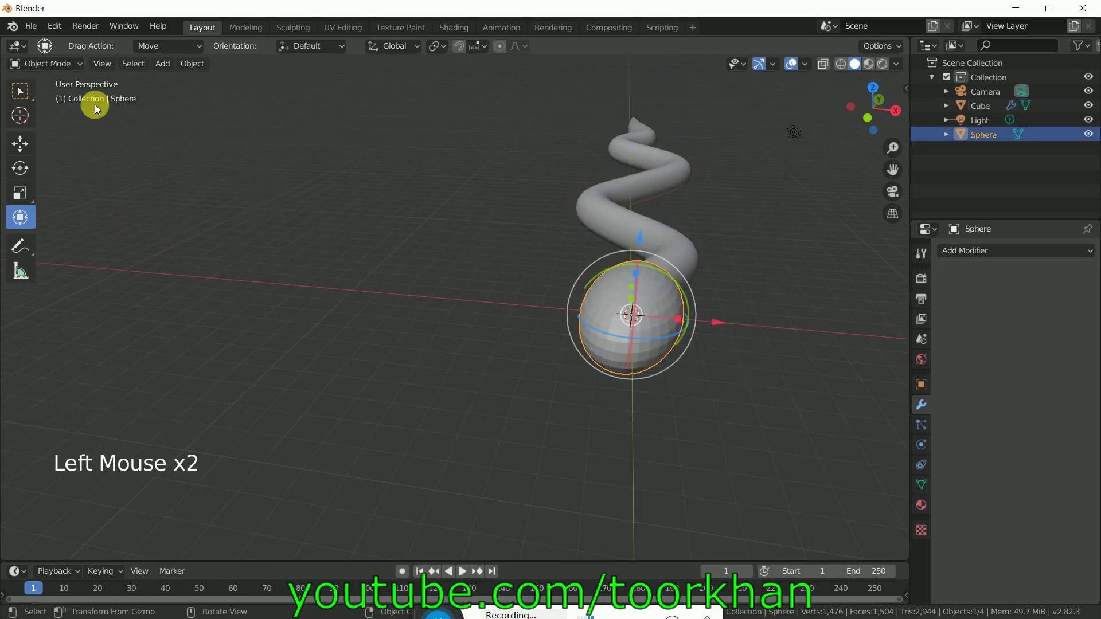
pyautogui.click(50, 62)
pyautogui.click(43, 86)
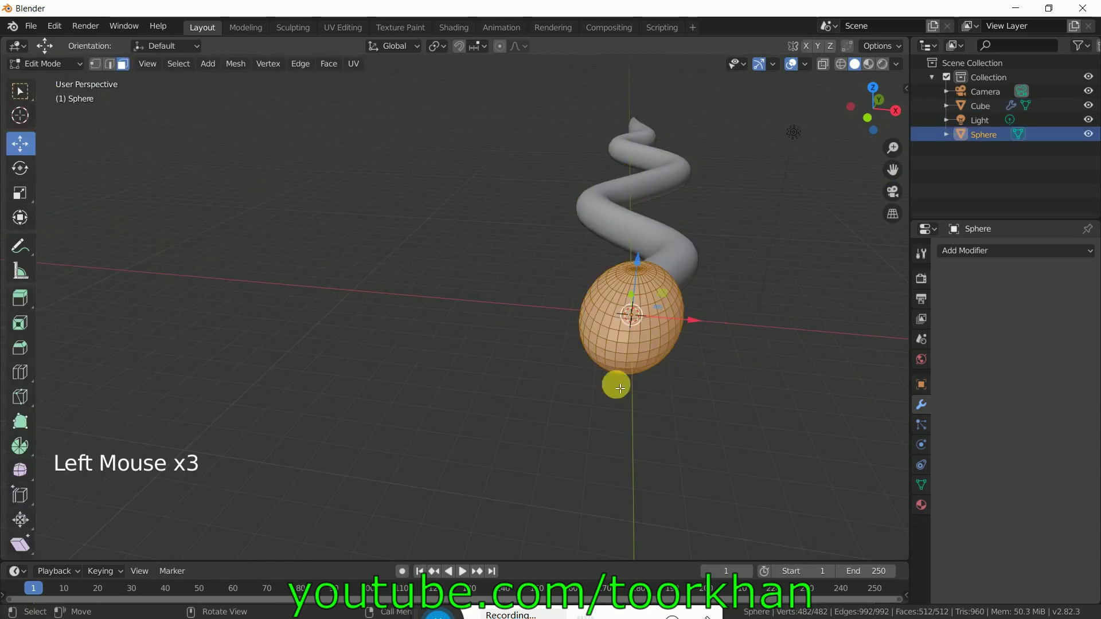
# Select five connected horizontal edges across the front of the head in edge select mode and apply Edge Split to them
pyautogui.scroll(3, 629, 386)
pyautogui.scroll(-2, 729, 391)
pyautogui.moveTo(739, 394); pyautogui.dragTo(737, 391, button='middle')
pyautogui.scroll(1, 739, 390)
pyautogui.scroll(-3, 741, 388)
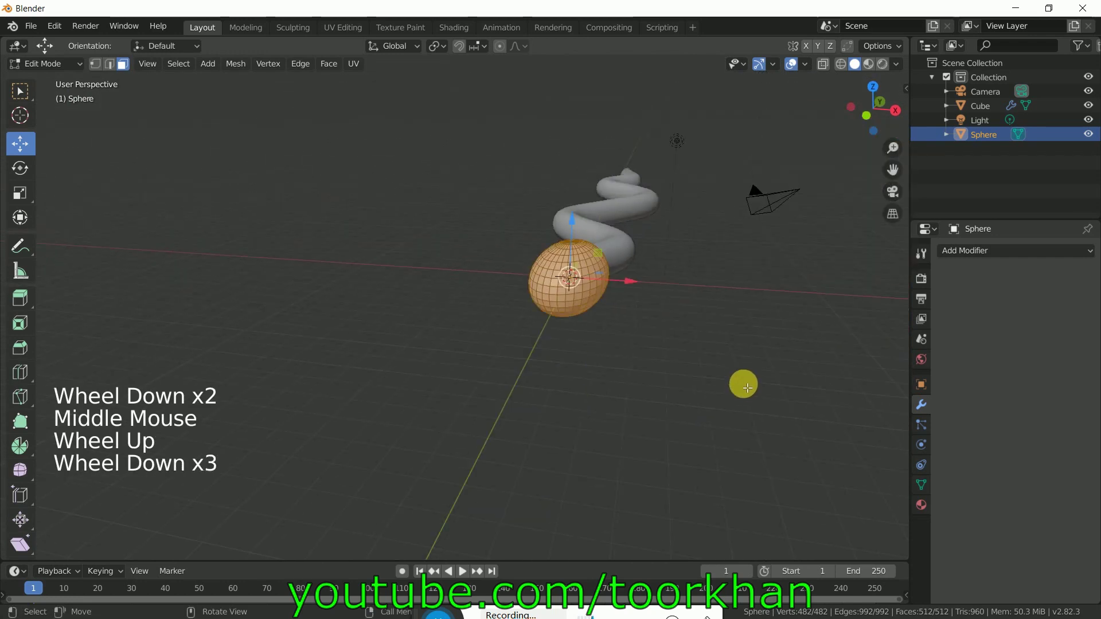
pyautogui.scroll(1, 559, 306)
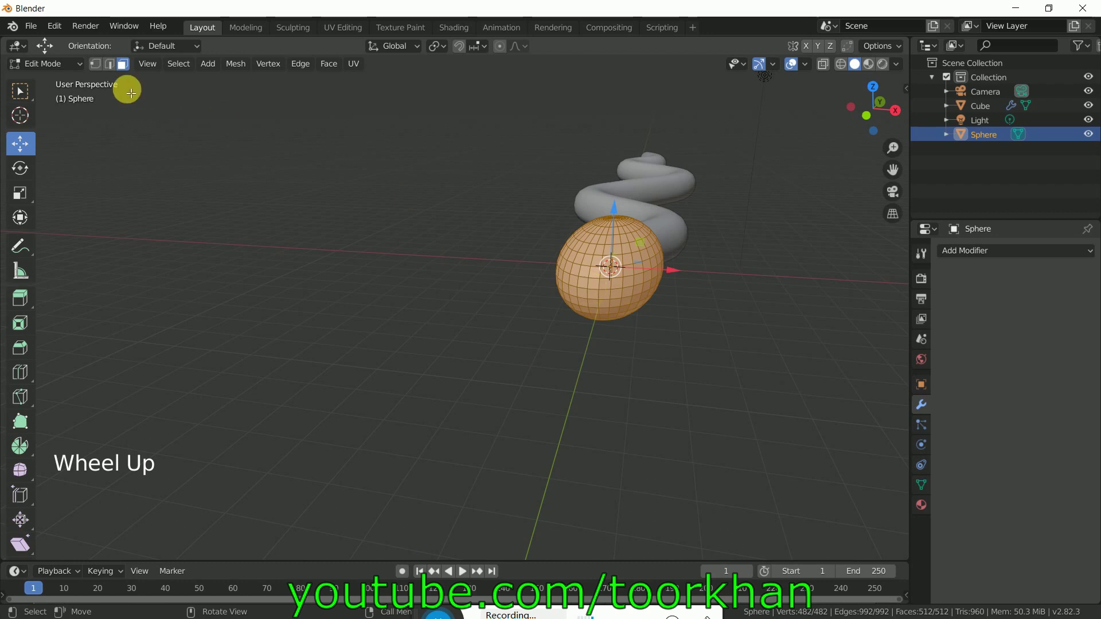
pyautogui.click(109, 63)
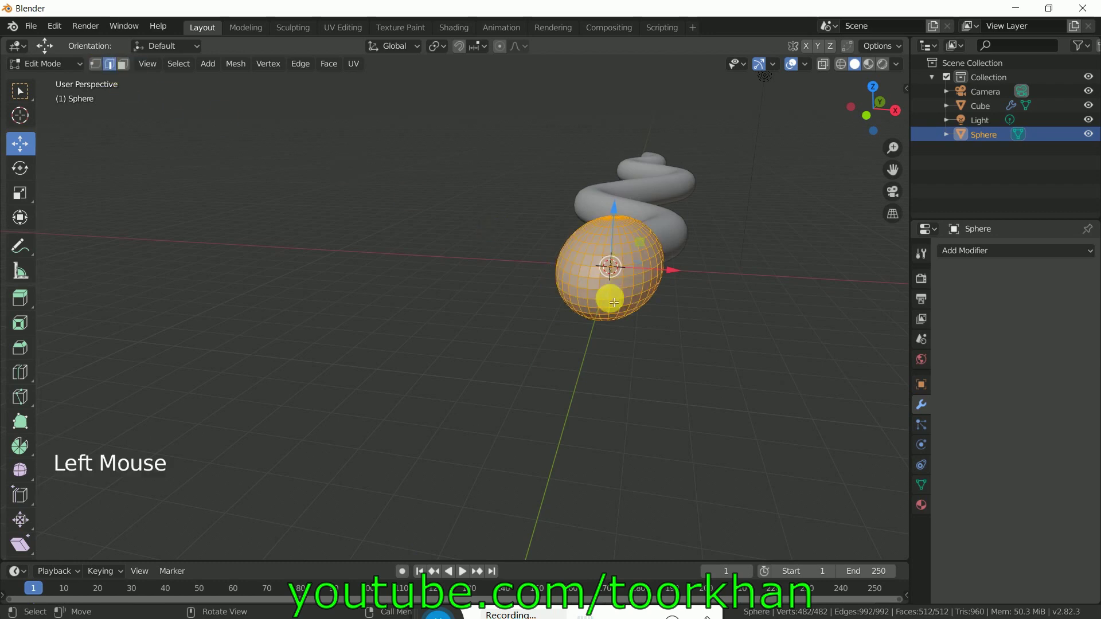
pyautogui.click(579, 298)
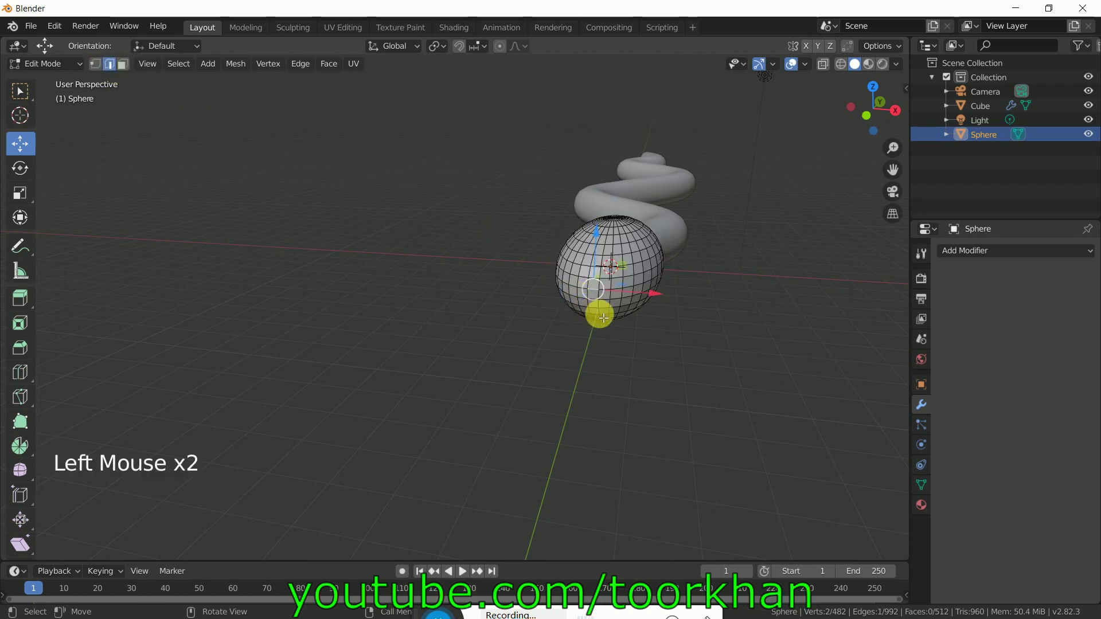
pyautogui.scroll(2, 602, 315)
pyautogui.keyDown('shift'); pyautogui.click(787, 255); pyautogui.keyUp('shift')
pyautogui.keyDown('shift'); pyautogui.click(757, 251); pyautogui.keyUp('shift')
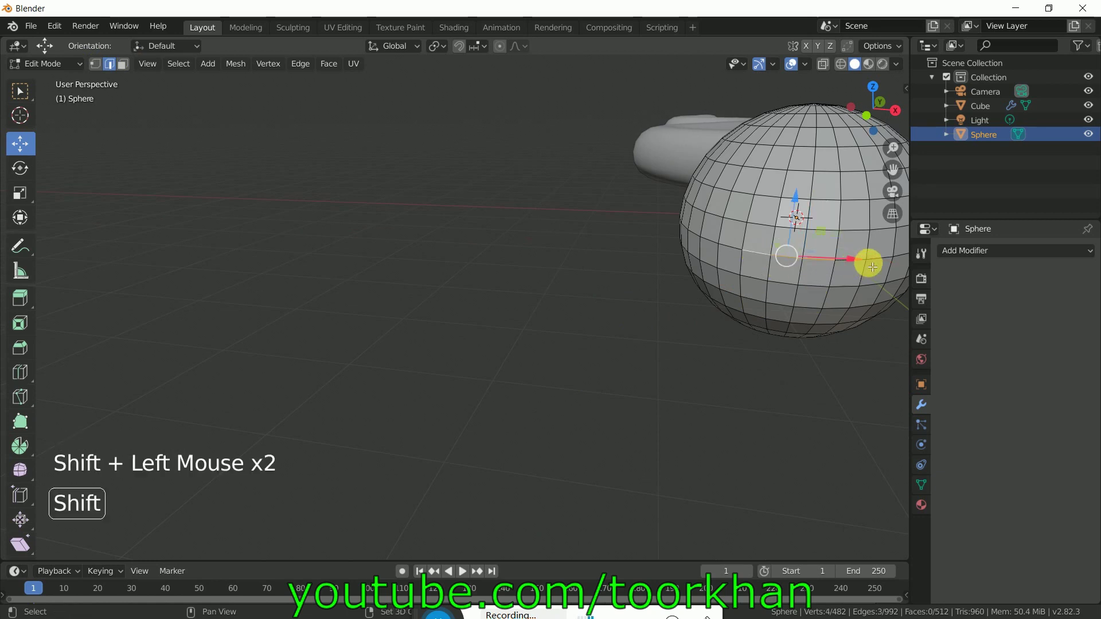
pyautogui.keyDown('shift'); pyautogui.click(771, 263); pyautogui.keyUp('shift')
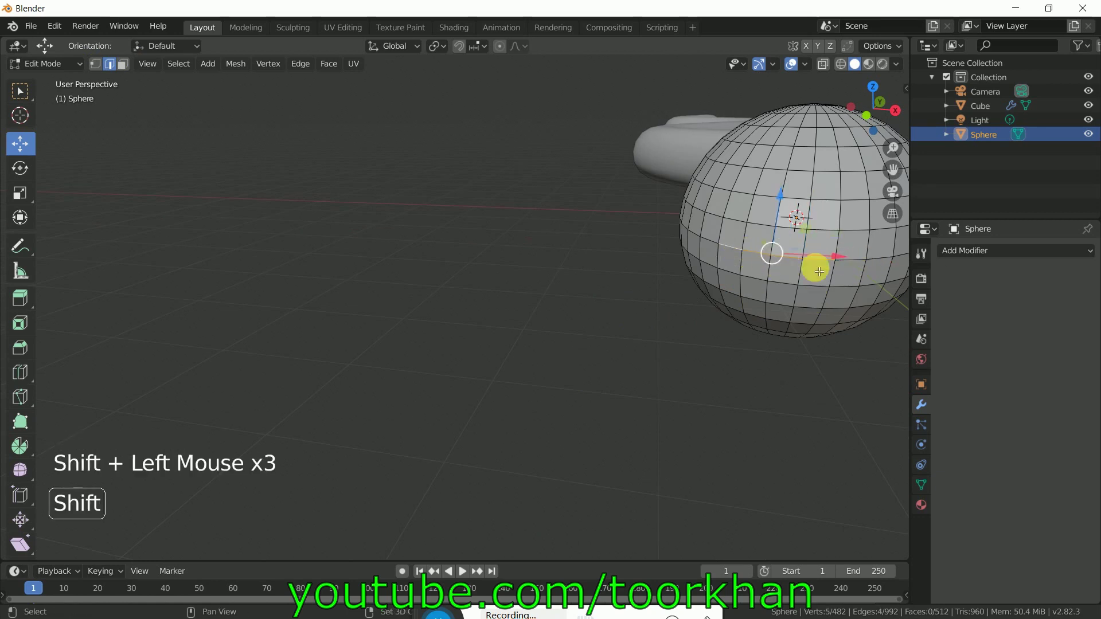
pyautogui.scroll(-1, 846, 305)
pyautogui.moveTo(846, 305); pyautogui.dragTo(719, 306, button='middle')
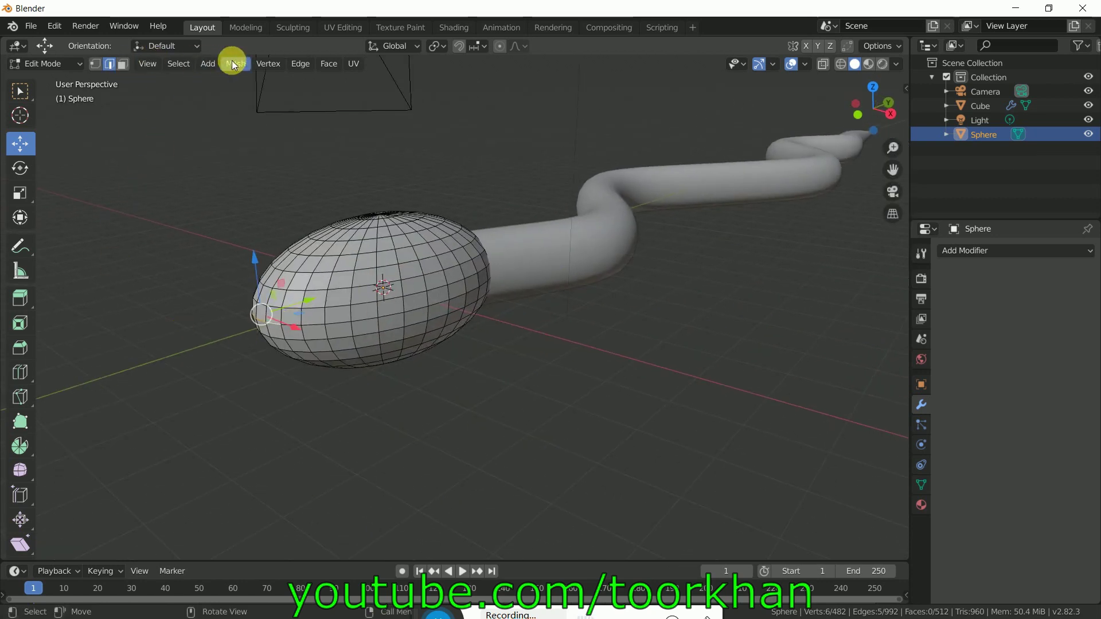
pyautogui.click(300, 63)
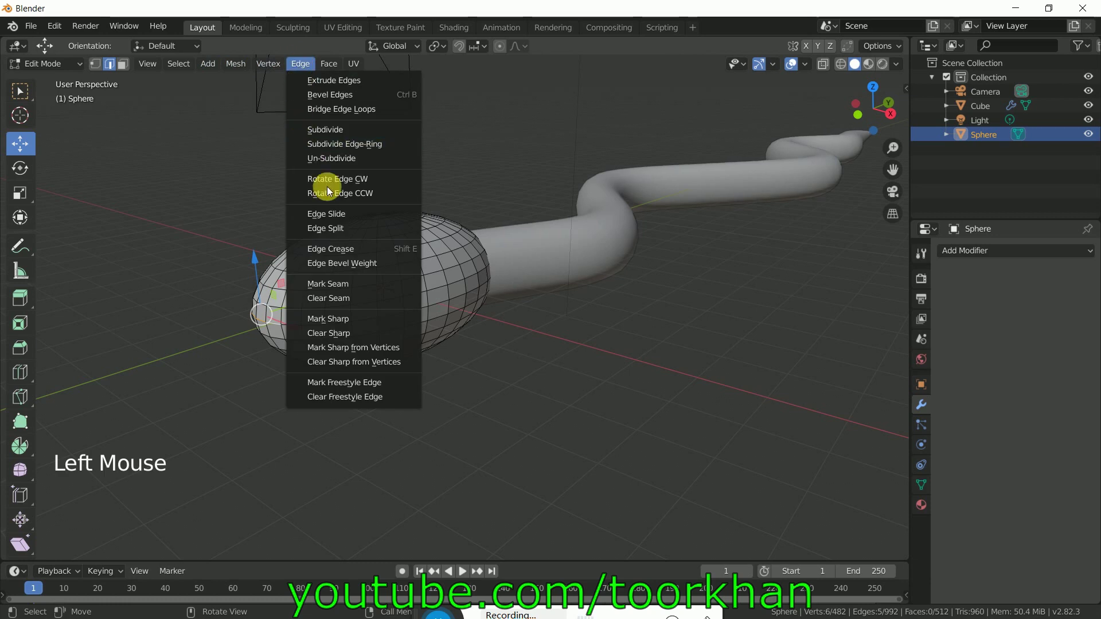
pyautogui.click(354, 228)
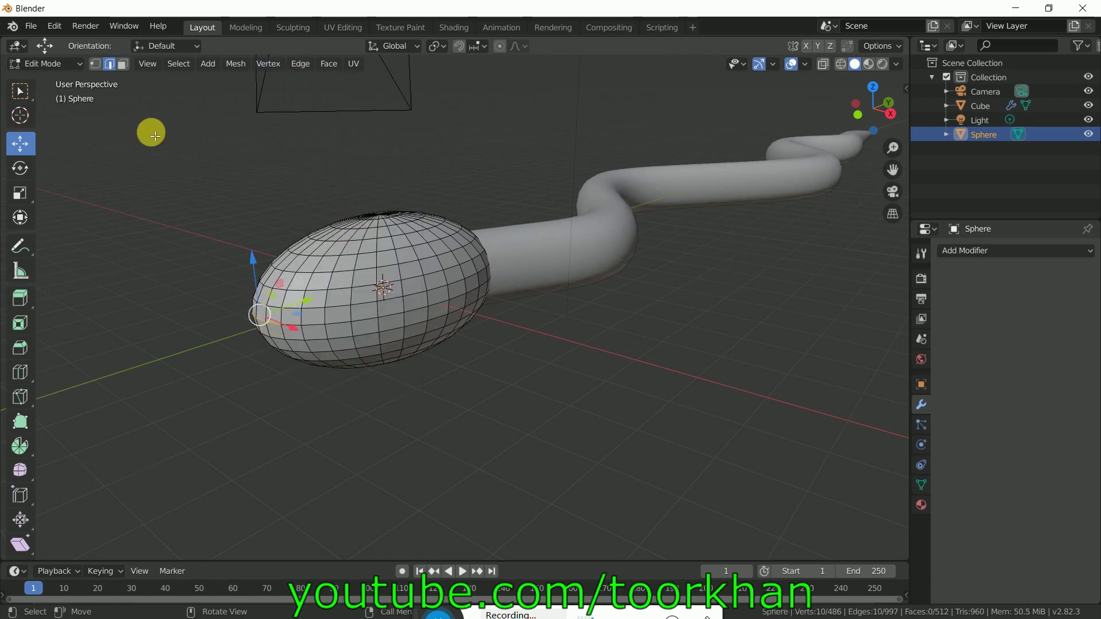
# Return to Object Mode and apply Shade Smooth to the head sphere
pyautogui.click(56, 64)
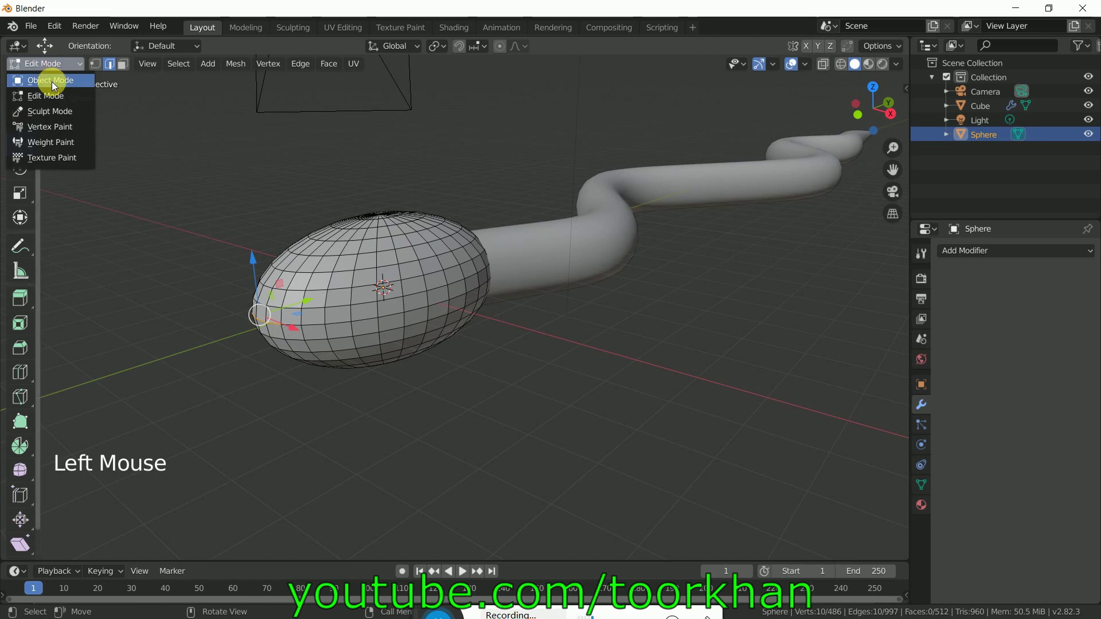
pyautogui.click(52, 81)
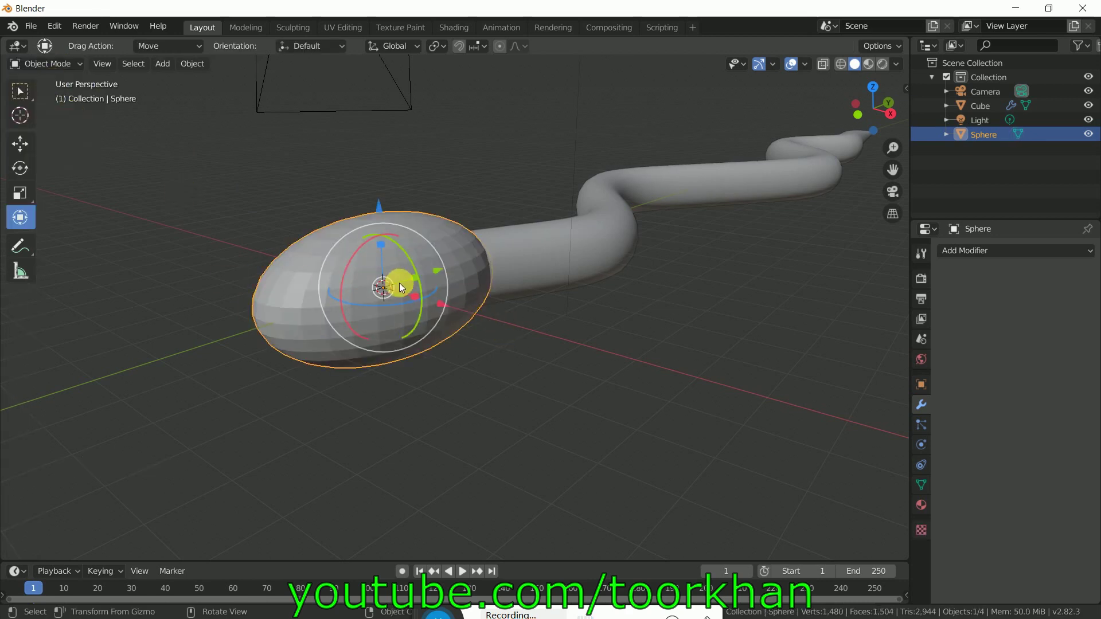
pyautogui.rightClick(449, 257)
pyautogui.click(426, 253)
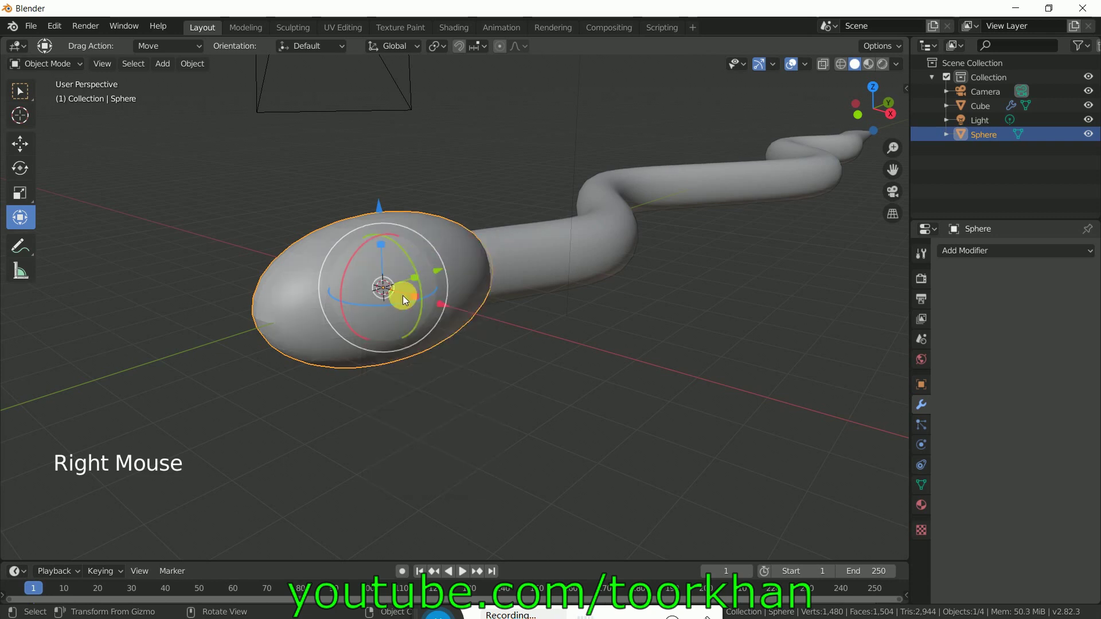
# Add the body to the head selection and join both into one object, with the body as the active object
pyautogui.moveTo(540, 298); pyautogui.dragTo(459, 333, button='middle')
pyautogui.moveTo(278, 388); pyautogui.dragTo(256, 397, button='middle')
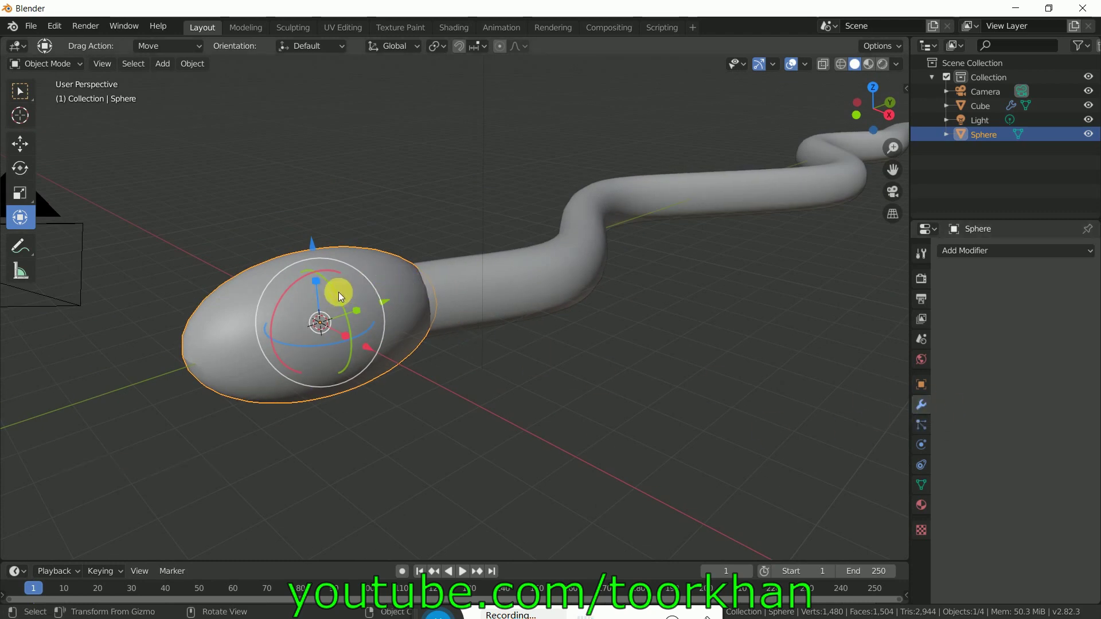
pyautogui.keyDown('shift'); pyautogui.click(524, 285); pyautogui.keyUp('shift')
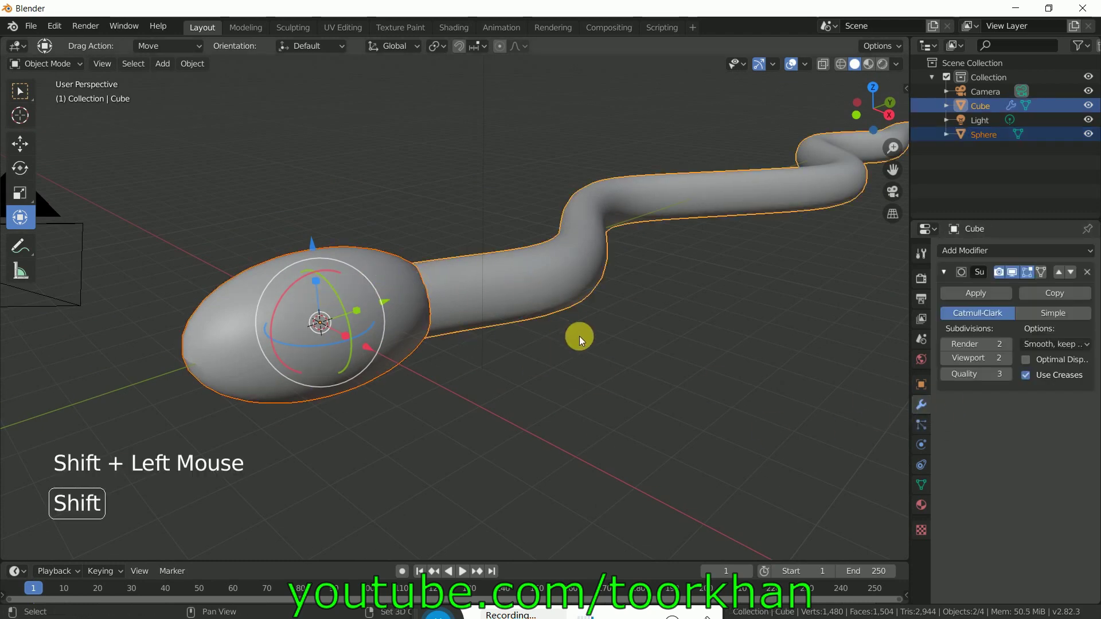
pyautogui.press('ctrl')
pyautogui.hotkey('ctrl', 'j')
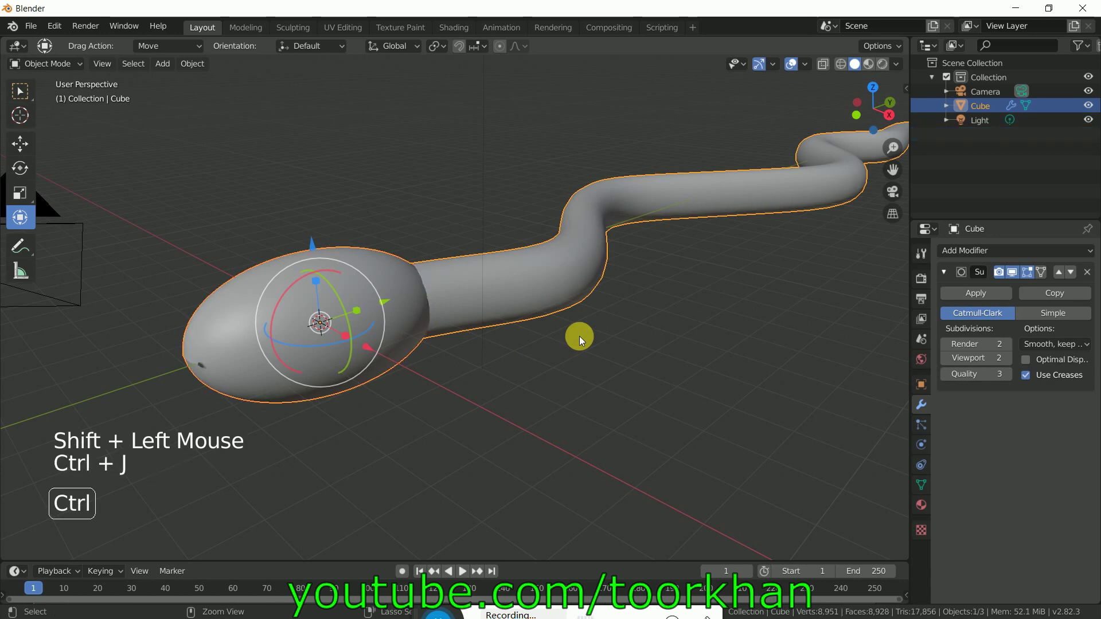
# Add an armature at the snake's head
pyautogui.moveTo(525, 335); pyautogui.dragTo(498, 357, button='middle')
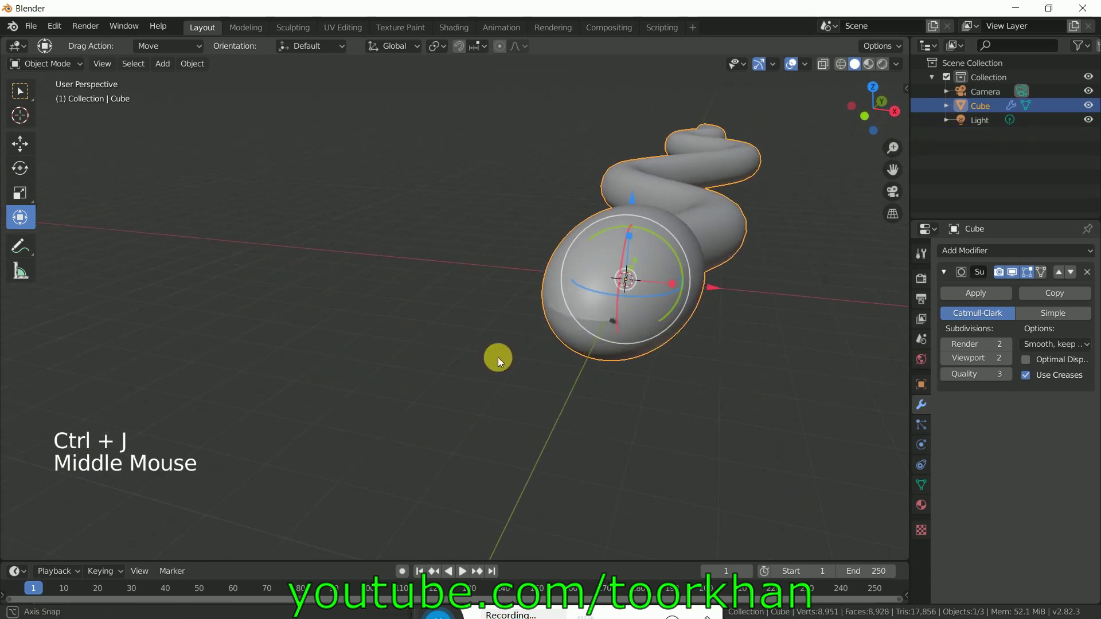
pyautogui.scroll(3, 498, 357)
pyautogui.moveTo(626, 366); pyautogui.dragTo(677, 364, button='middle')
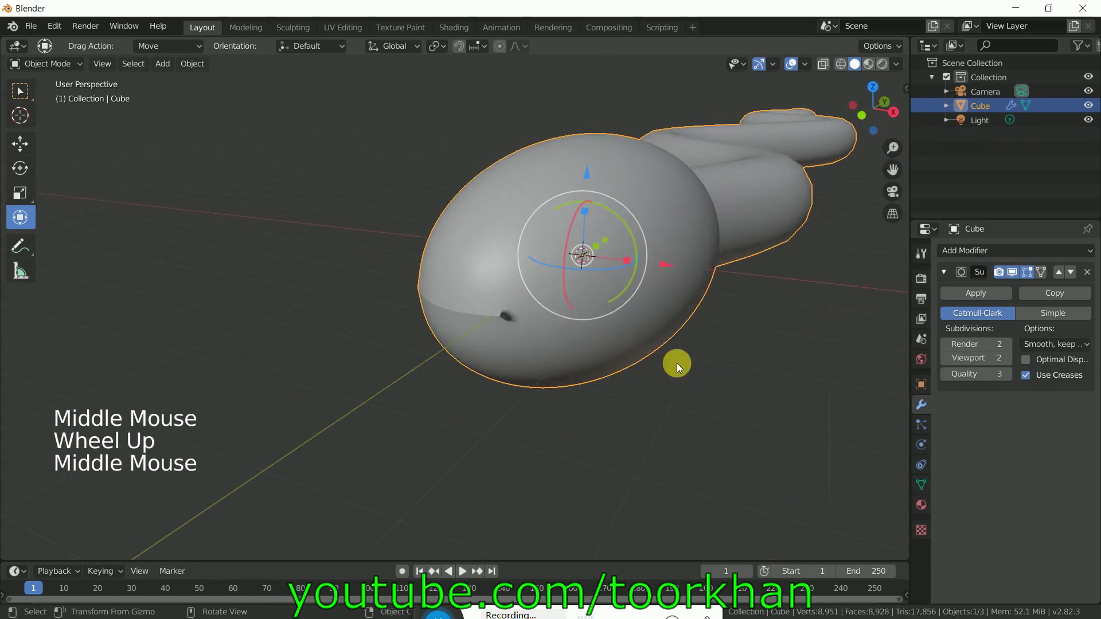
pyautogui.moveTo(470, 320); pyautogui.dragTo(446, 318, button='middle')
pyautogui.scroll(-1, 202, 343)
pyautogui.scroll(-3, 201, 343)
pyautogui.moveTo(534, 334); pyautogui.dragTo(401, 413, button='middle')
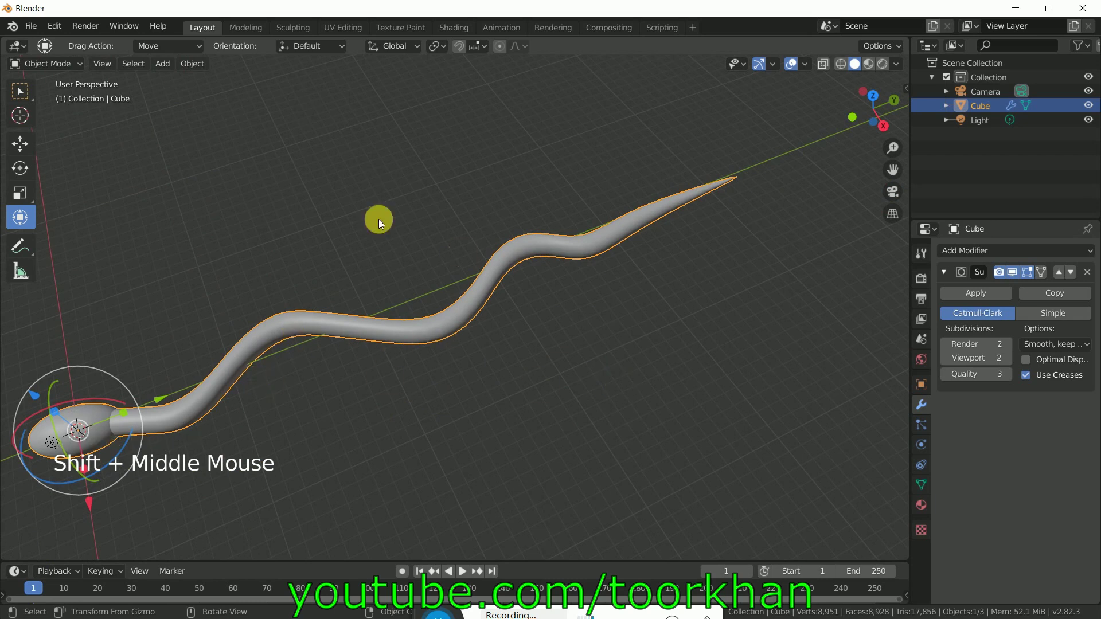
pyautogui.click(166, 65)
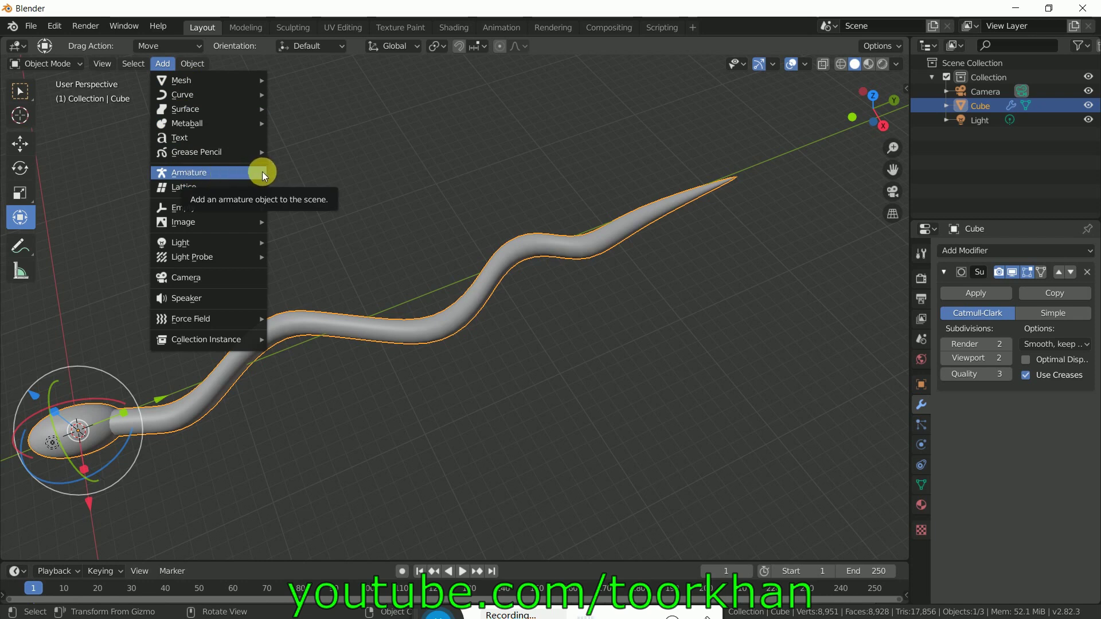
pyautogui.click(295, 169)
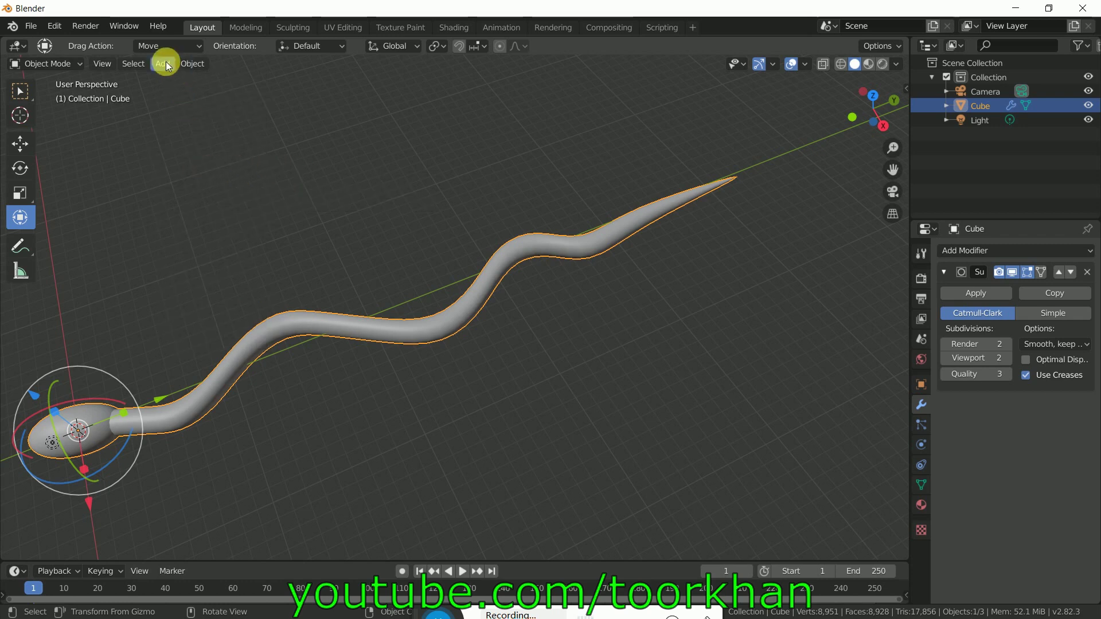
pyautogui.click(164, 63)
pyautogui.click(191, 171)
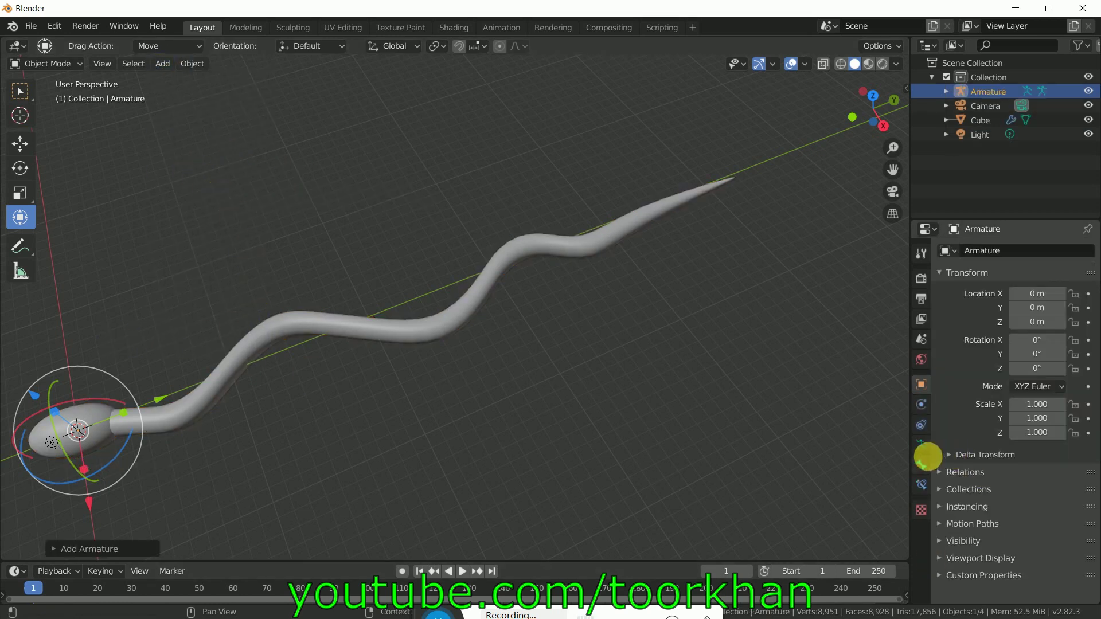
# Enable In Front in the armature's viewport display settings
pyautogui.click(921, 444)
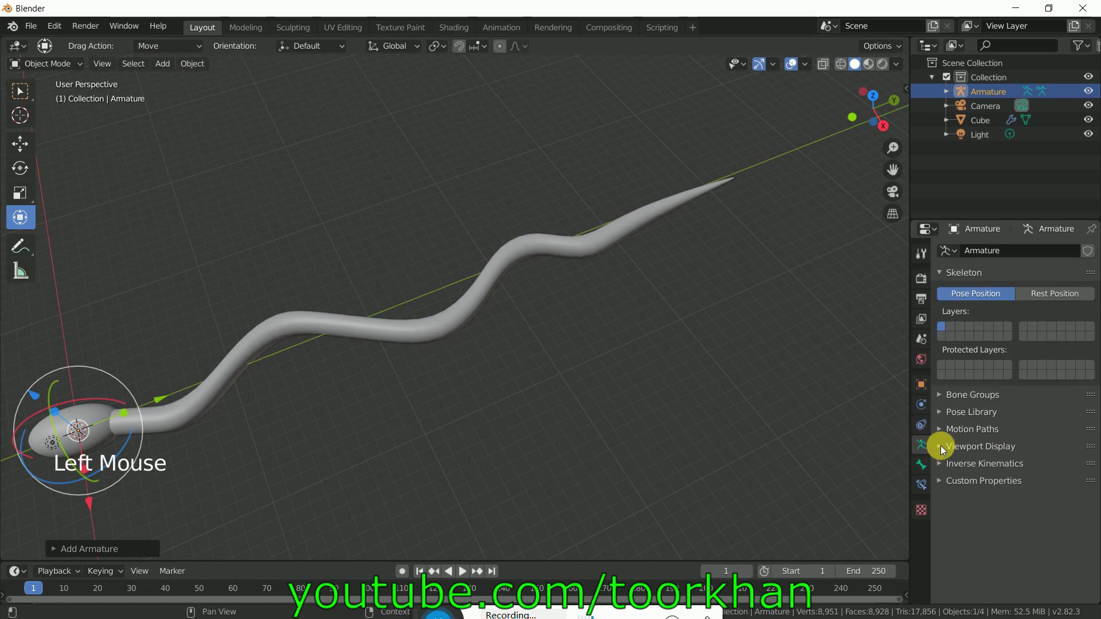
pyautogui.click(961, 447)
pyautogui.click(1074, 501)
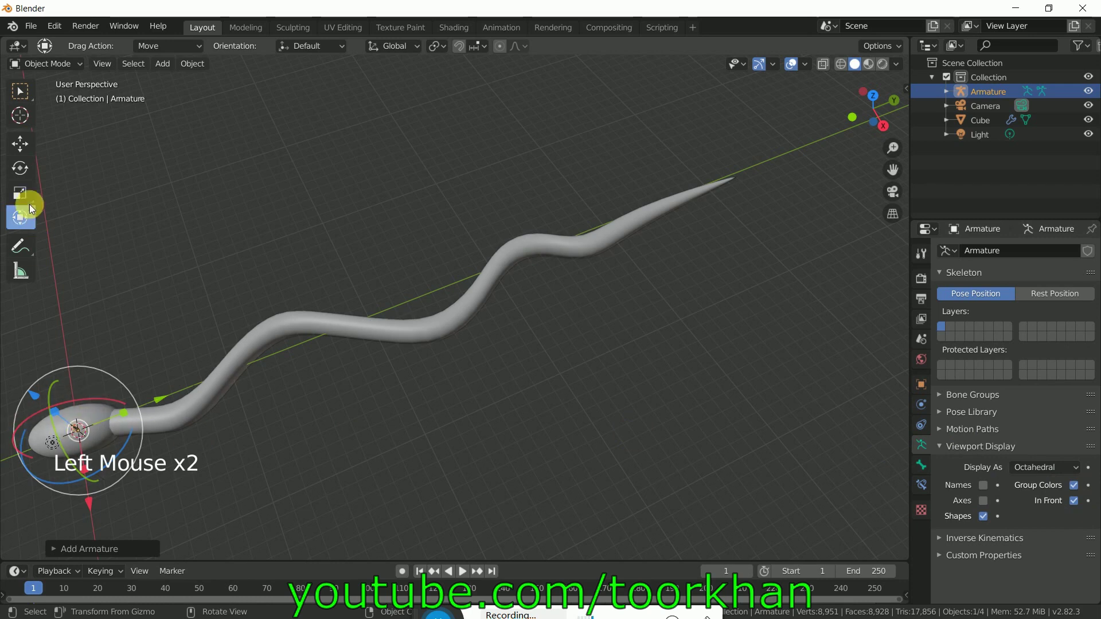
# Enter Edit Mode on the armature, activate the Move tool, and enable snapping with Volume as the snap target
pyautogui.click(60, 66)
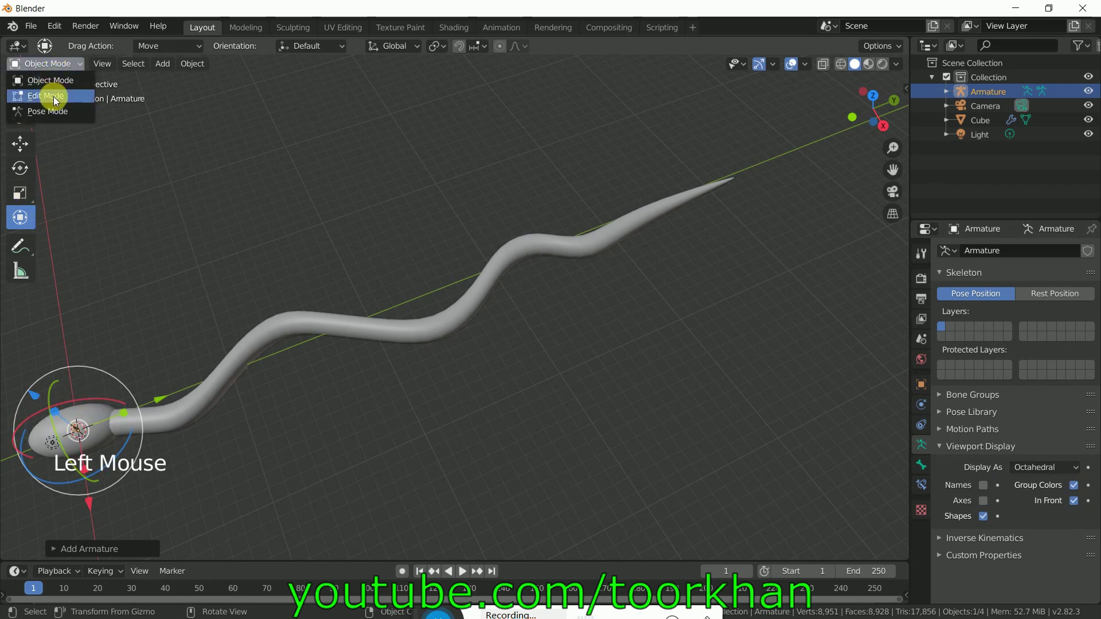
pyautogui.click(55, 97)
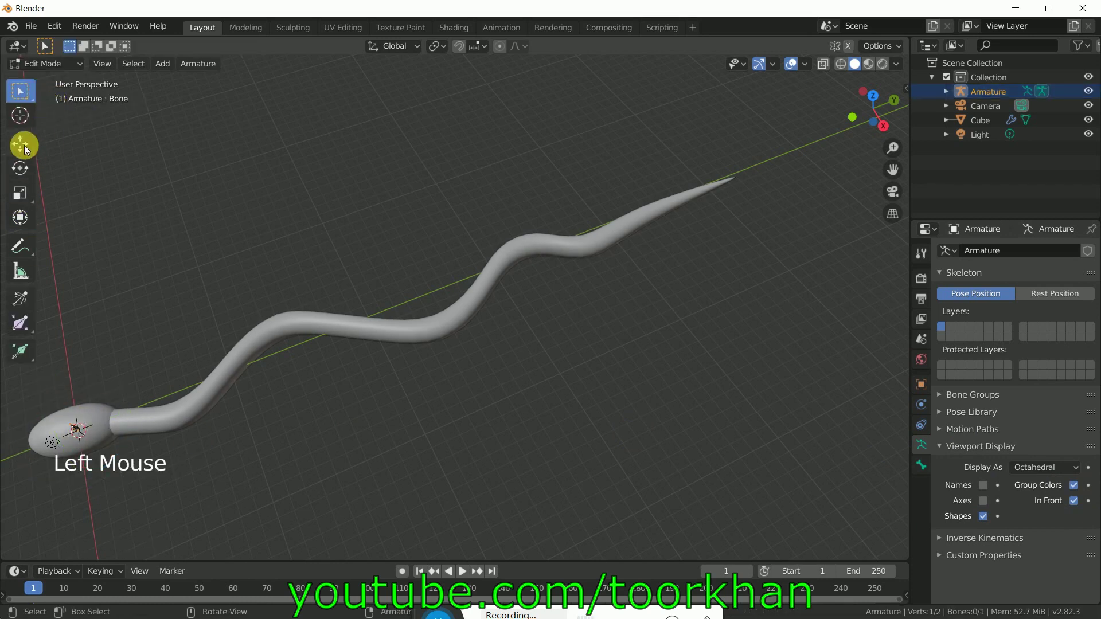
pyautogui.click(19, 144)
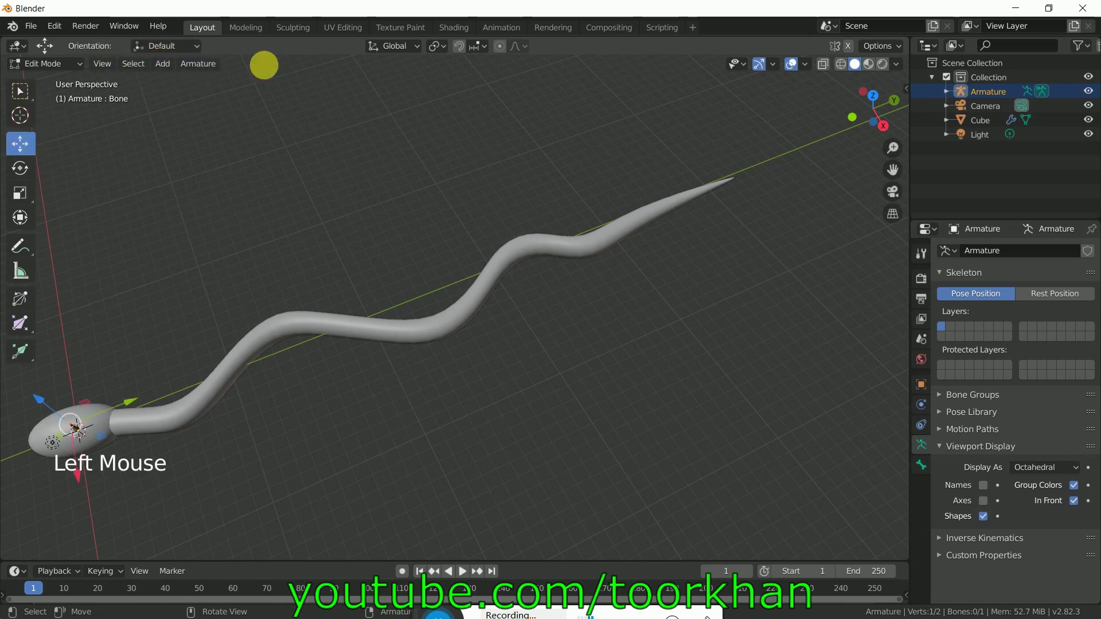
pyautogui.click(462, 45)
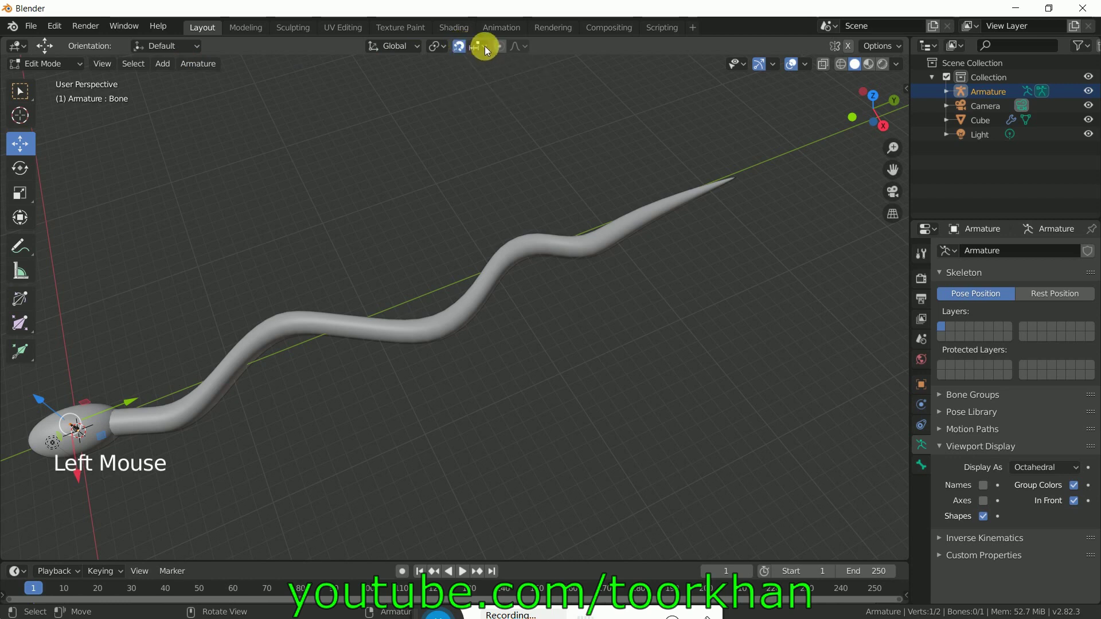
pyautogui.click(484, 46)
pyautogui.click(450, 145)
pyautogui.click(414, 273)
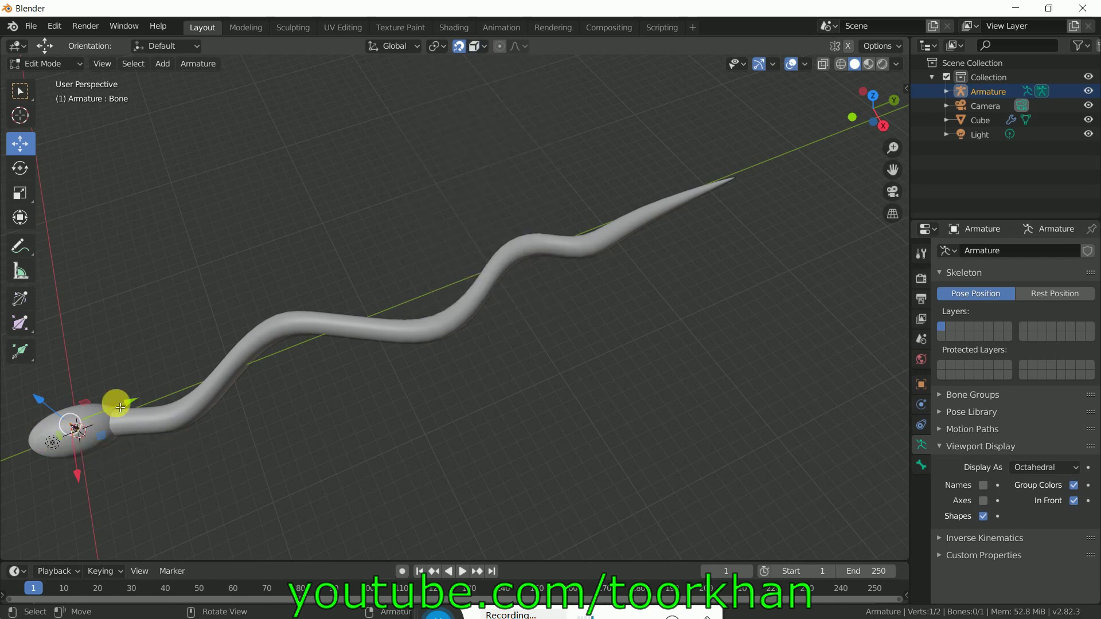
# Move the whole bone from the snake's head to the area beside the tail tip
pyautogui.press('shift')
pyautogui.keyDown('shift'); pyautogui.moveTo(168, 406); pyautogui.dragTo(246, 371, button='middle'); pyautogui.keyUp('shift')
pyautogui.click(178, 340)
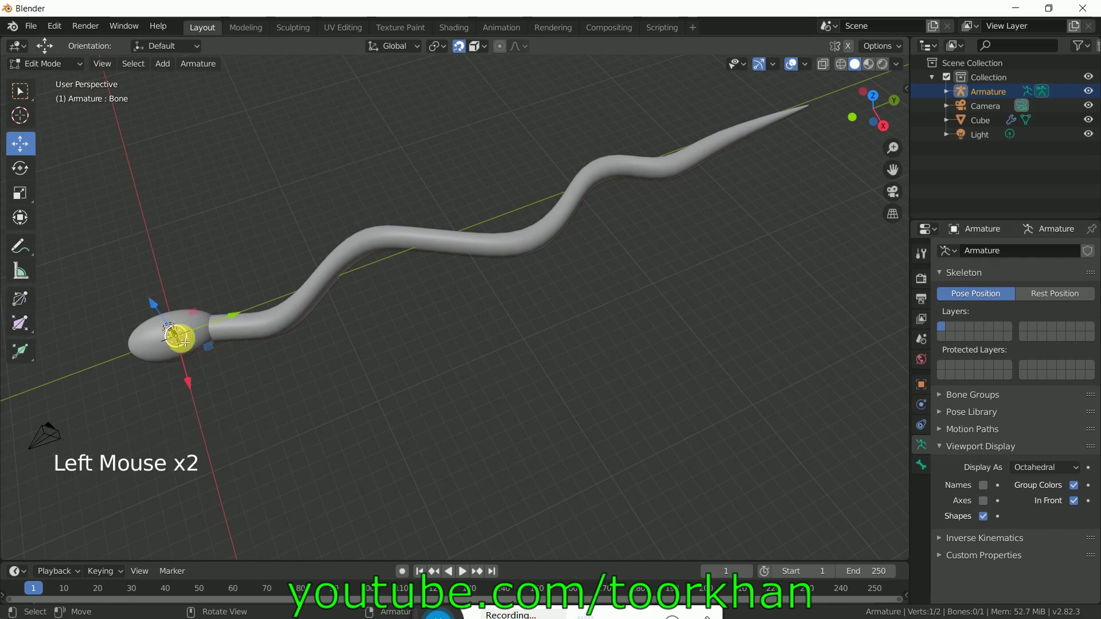
pyautogui.scroll(2, 179, 336)
pyautogui.keyDown('shift'); pyautogui.moveTo(180, 336); pyautogui.dragTo(329, 329, button='middle'); pyautogui.keyUp('shift')
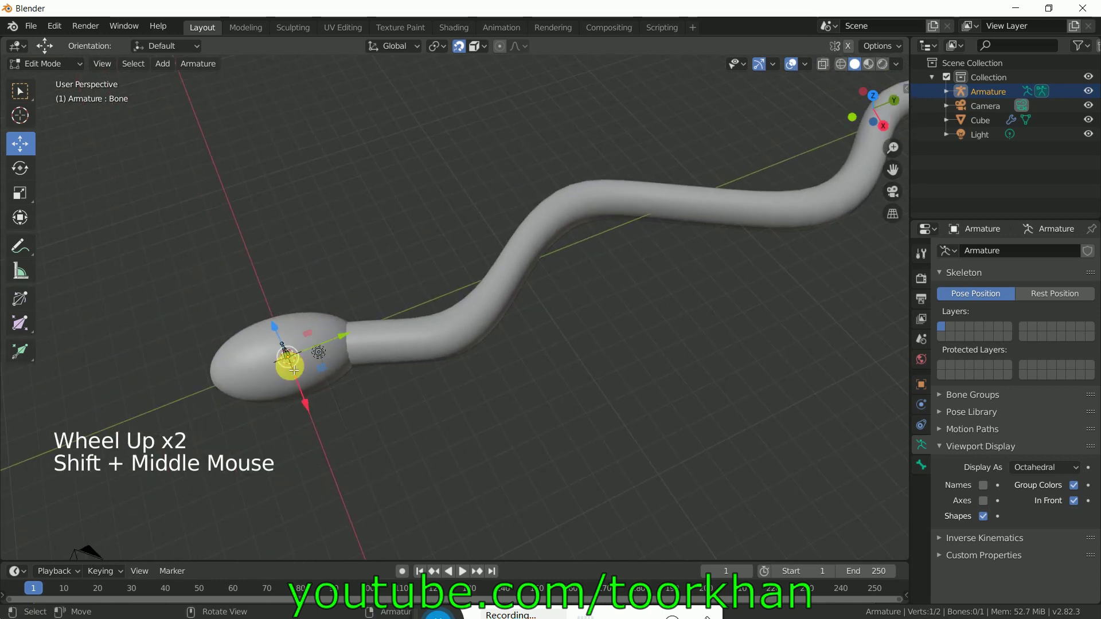
pyautogui.click(328, 261)
pyautogui.click(286, 353)
pyautogui.moveTo(308, 356); pyautogui.dragTo(545, 325)
pyautogui.scroll(-4, 542, 323)
pyautogui.moveTo(540, 322); pyautogui.dragTo(277, 239, button='middle')
pyautogui.moveTo(279, 240); pyautogui.dragTo(492, 557)
pyautogui.keyDown('shift'); pyautogui.moveTo(543, 519); pyautogui.dragTo(504, 320, button='middle'); pyautogui.keyUp('shift')
pyautogui.scroll(1, 576, 431)
pyautogui.scroll(4, 568, 426)
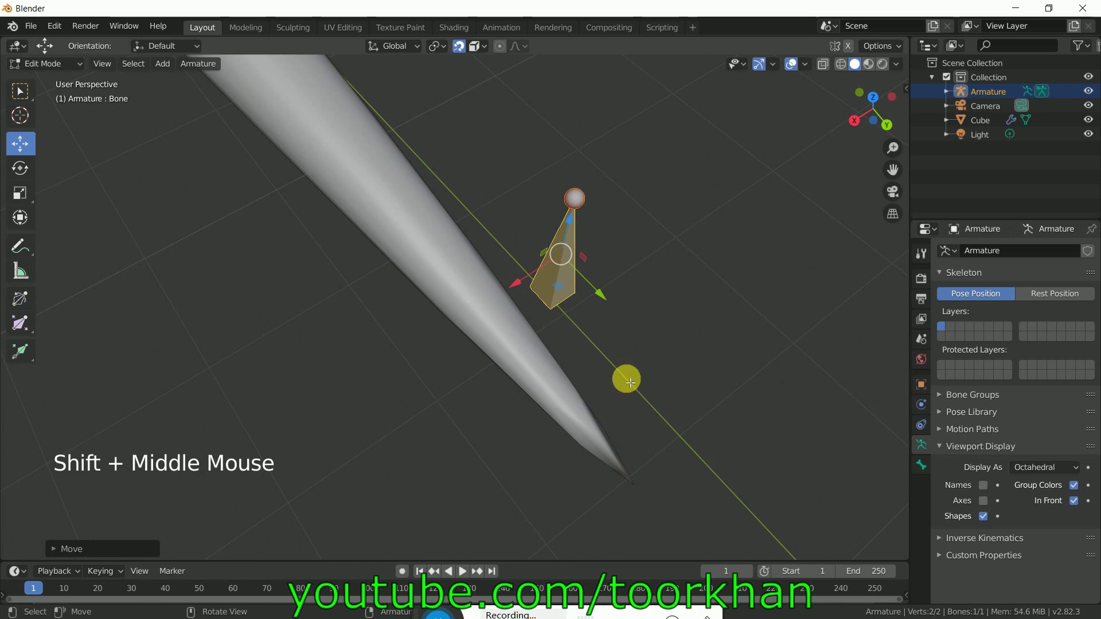
# Position the bone inside the tail end, with its root at the tail tip and its other joint slightly up the body
pyautogui.moveTo(548, 251); pyautogui.dragTo(580, 405)
pyautogui.click(710, 545)
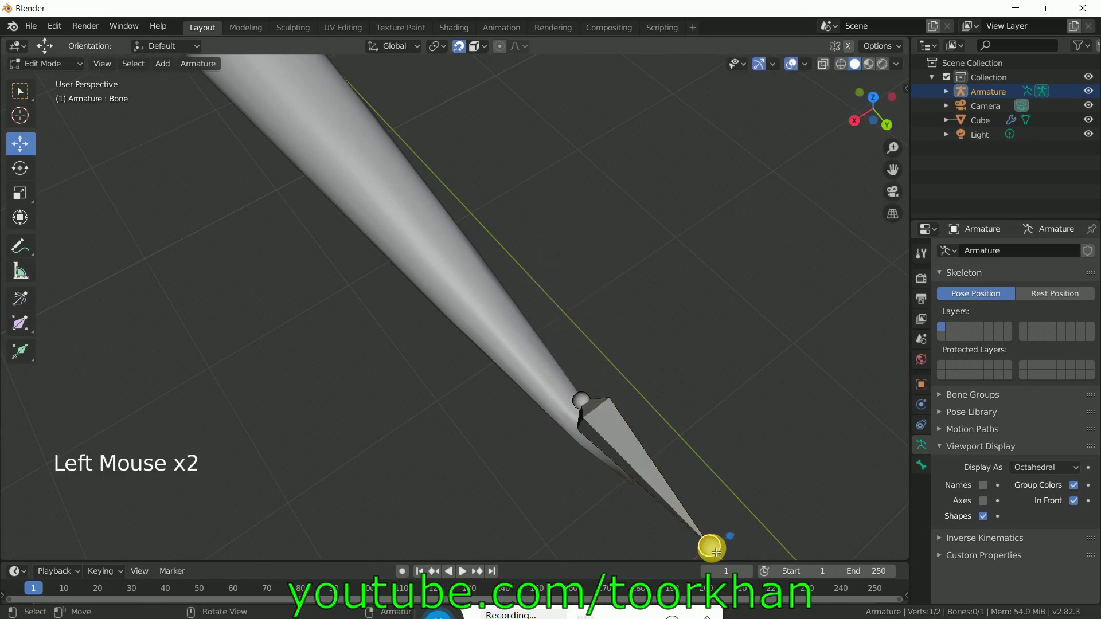
pyautogui.moveTo(710, 545); pyautogui.dragTo(519, 329)
pyautogui.click(582, 400)
pyautogui.moveTo(582, 402); pyautogui.dragTo(603, 448)
pyautogui.scroll(-2, 472, 373)
pyautogui.moveTo(395, 370); pyautogui.dragTo(505, 384, button='middle')
# Extrude a chain of ten bones from the tail bone's inner joint along the straight tail section into the first bend
pyautogui.click(792, 353)
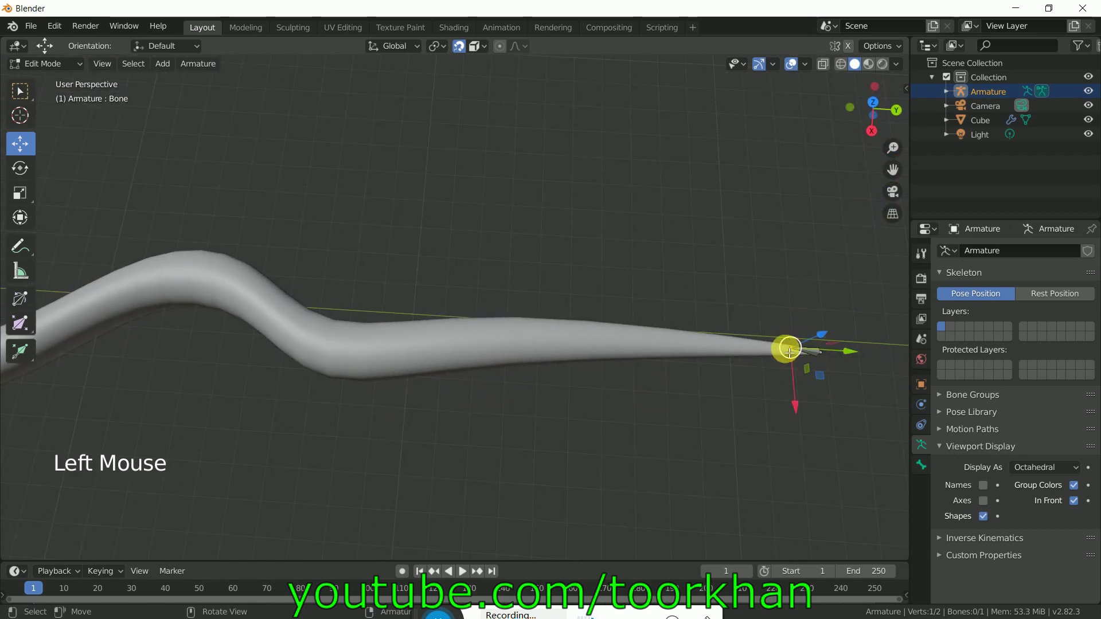
pyautogui.press('e')
pyautogui.click(746, 351)
pyautogui.press('e')
pyautogui.click(701, 345)
pyautogui.press('e')
pyautogui.click(652, 349)
pyautogui.press('e')
pyautogui.click(613, 350)
pyautogui.press('e')
pyautogui.click(571, 351)
pyautogui.press('e')
pyautogui.click(520, 346)
pyautogui.press('e')
pyautogui.click(454, 348)
pyautogui.press('e')
pyautogui.click(406, 349)
pyautogui.press('e')
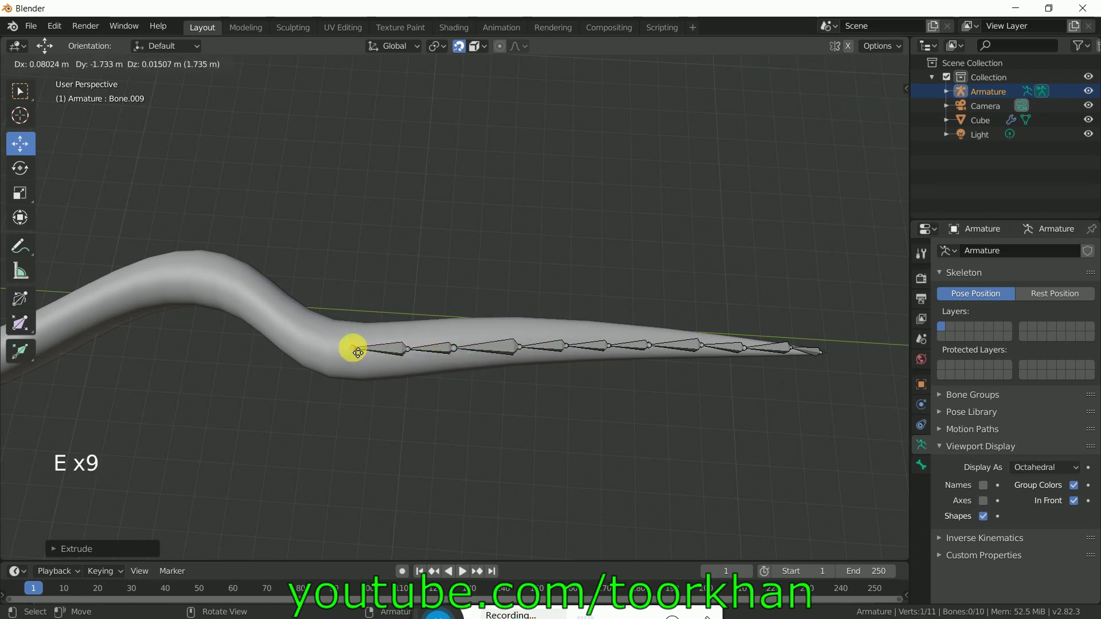
pyautogui.click(352, 348)
pyautogui.press('e')
pyautogui.click(287, 328)
# Extrude six more bones around the first bend and down to the start of the next curve
pyautogui.scroll(-2, 355, 382)
pyautogui.moveTo(376, 386); pyautogui.dragTo(486, 336, button='middle')
pyautogui.press('e')
pyautogui.click(456, 317)
pyautogui.press('e')
pyautogui.click(423, 332)
pyautogui.press('e')
pyautogui.click(417, 371)
pyautogui.press('e')
pyautogui.click(405, 399)
pyautogui.press('e')
pyautogui.click(396, 434)
pyautogui.press('e')
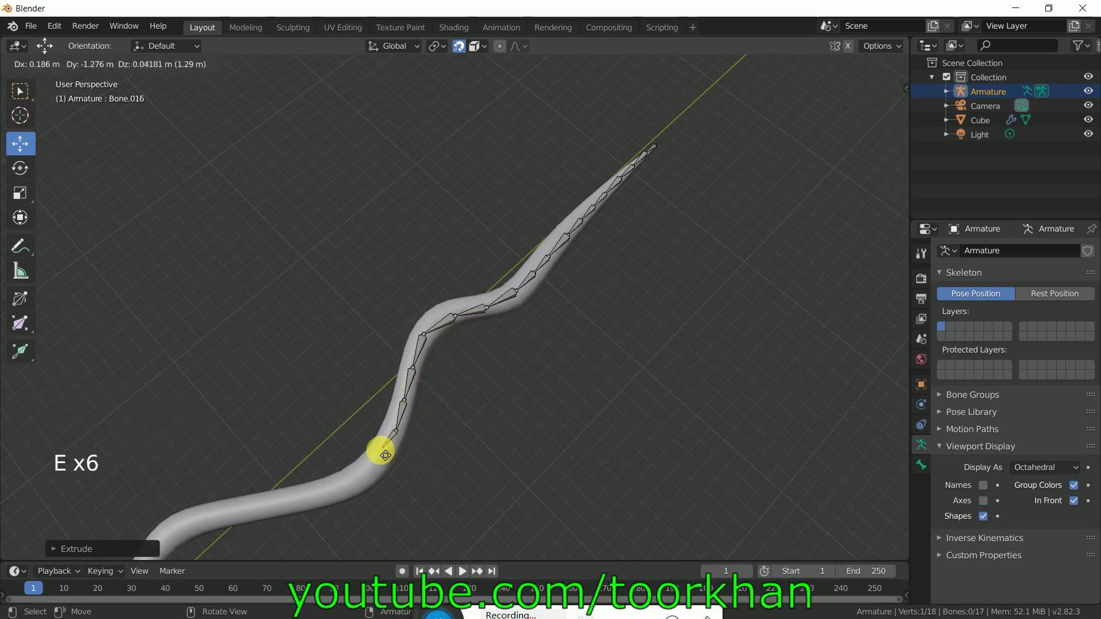
pyautogui.click(384, 461)
# Continue the chain with five bones along the middle section of the body to the next bend
pyautogui.scroll(-2, 470, 401)
pyautogui.moveTo(489, 435); pyautogui.dragTo(522, 396, button='middle')
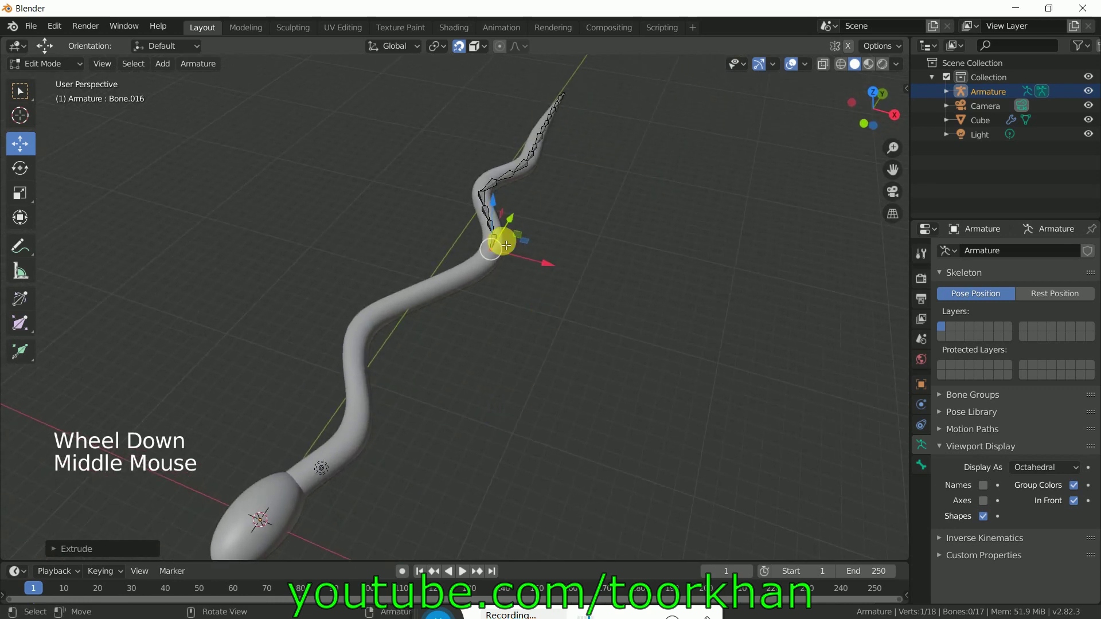
pyautogui.moveTo(492, 258); pyautogui.dragTo(496, 309, button='middle')
pyautogui.press('e')
pyautogui.press('e')
pyautogui.press('e')
pyautogui.press('e')
pyautogui.click(359, 372)
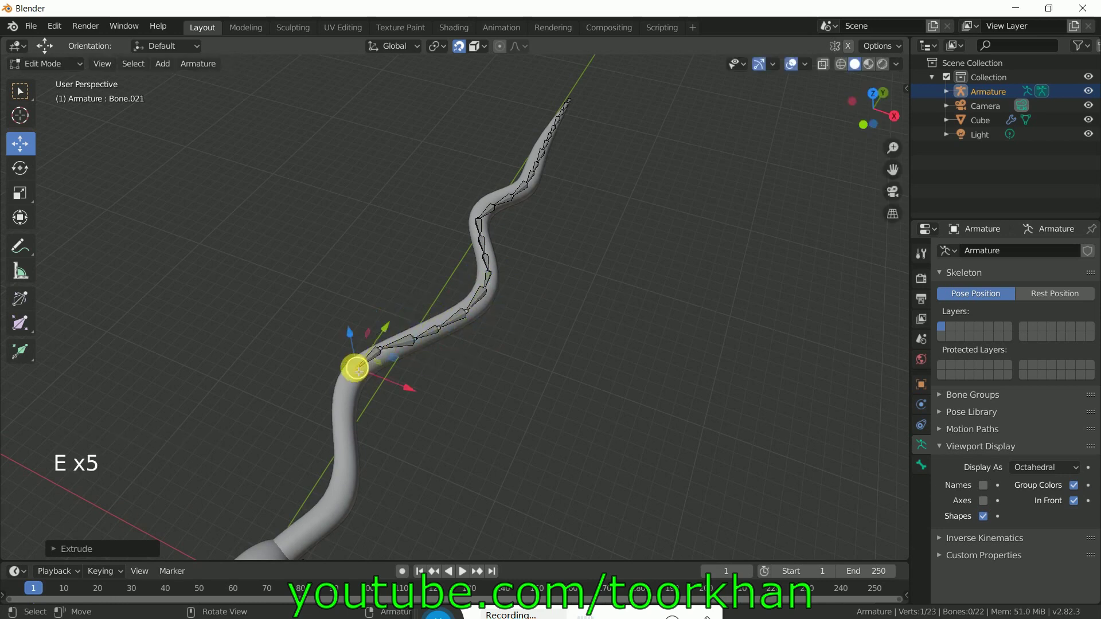
# Extrude five bones around the front bend of the body, ending just behind the neck
pyautogui.press('e')
pyautogui.click(347, 400)
pyautogui.press('e')
pyautogui.click(341, 428)
pyautogui.press('e')
pyautogui.click(343, 459)
pyautogui.press('e')
pyautogui.click(341, 490)
pyautogui.press('e')
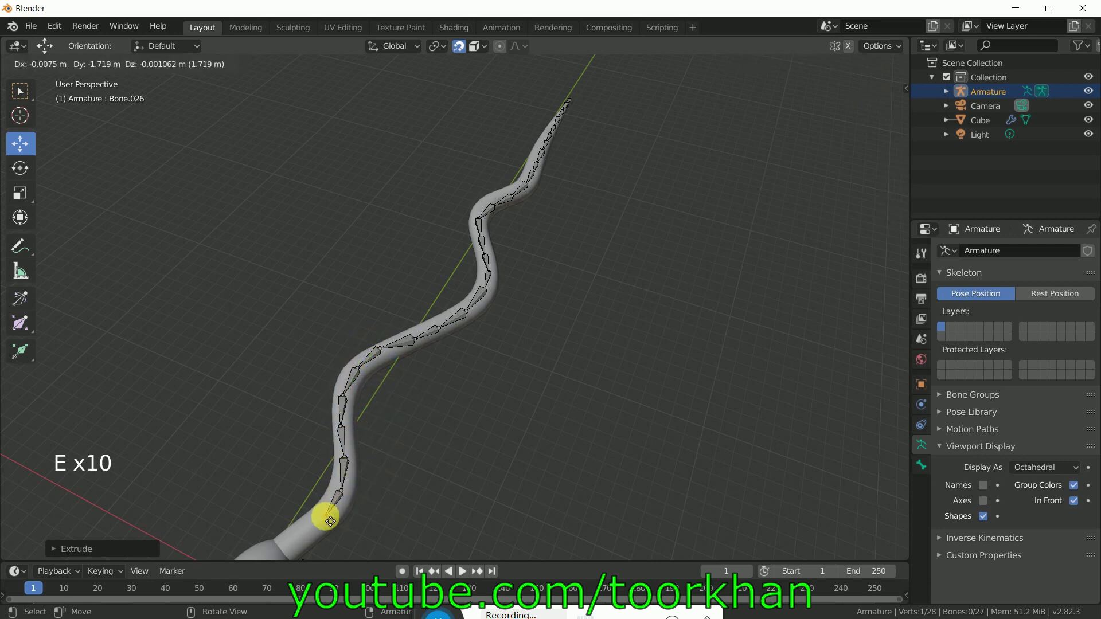
pyautogui.click(330, 521)
# Extrude three bones through the neck to the middle of the head and adjust the position of the last joint
pyautogui.keyDown('shift'); pyautogui.moveTo(420, 482); pyautogui.dragTo(528, 381, button='middle'); pyautogui.keyUp('shift')
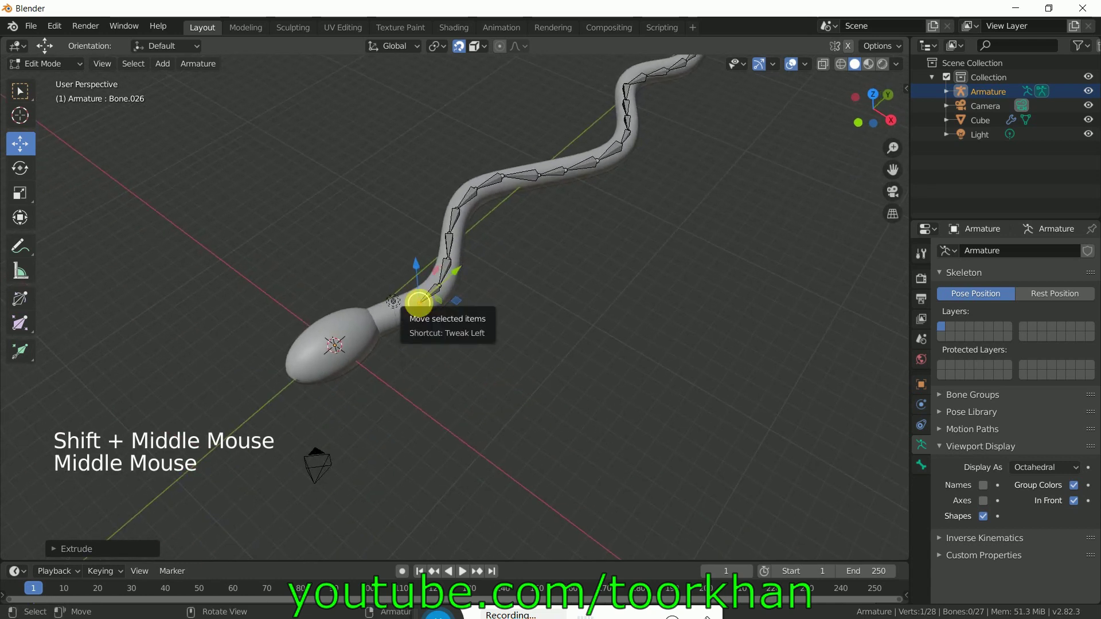
pyautogui.press('e')
pyautogui.click(392, 322)
pyautogui.press('e')
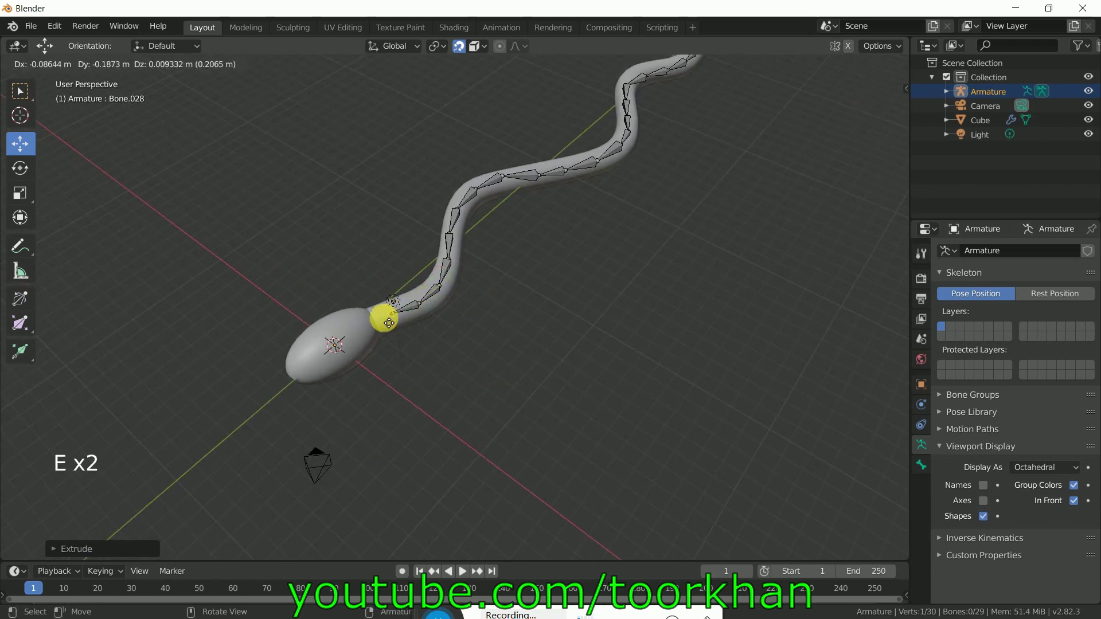
pyautogui.click(374, 323)
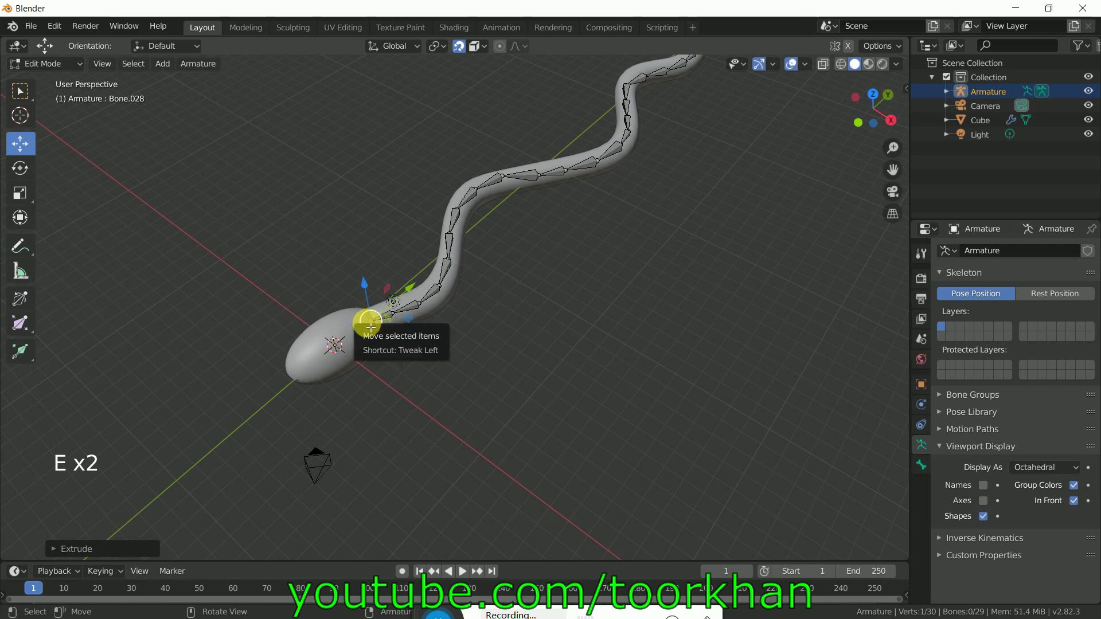
pyautogui.press('e')
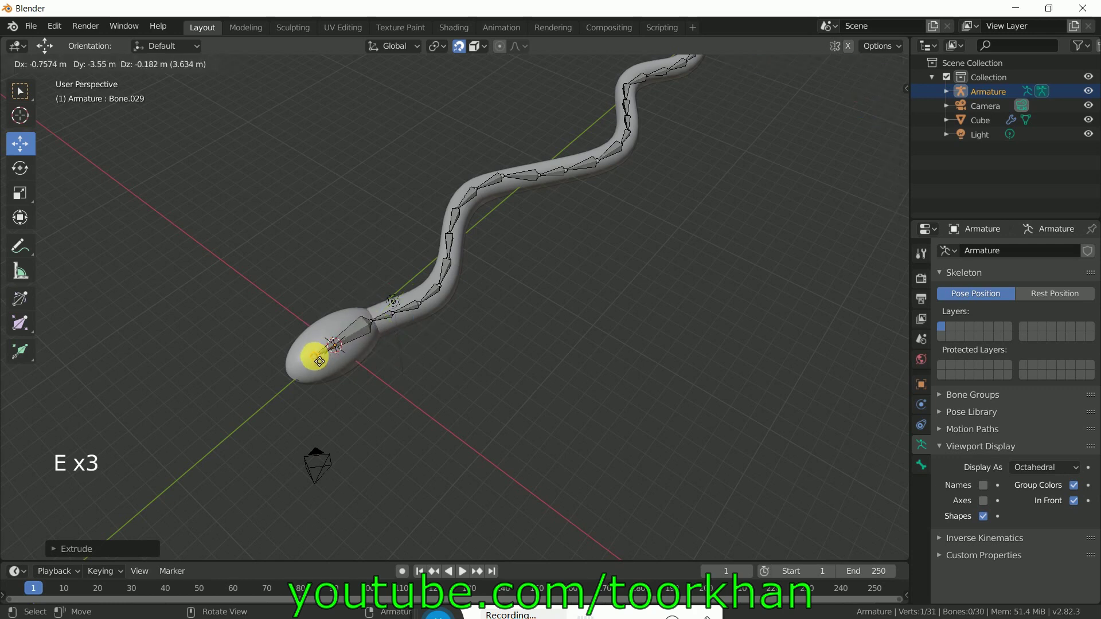
pyautogui.click(320, 360)
pyautogui.moveTo(344, 370)
pyautogui.mouseDown(button='middle')
pyautogui.moveTo(369, 377)
pyautogui.moveTo(360, 365)
pyautogui.mouseUp(button='middle')
pyautogui.moveTo(349, 168); pyautogui.dragTo(381, 172)
pyautogui.moveTo(381, 173); pyautogui.dragTo(337, 210, button='middle')
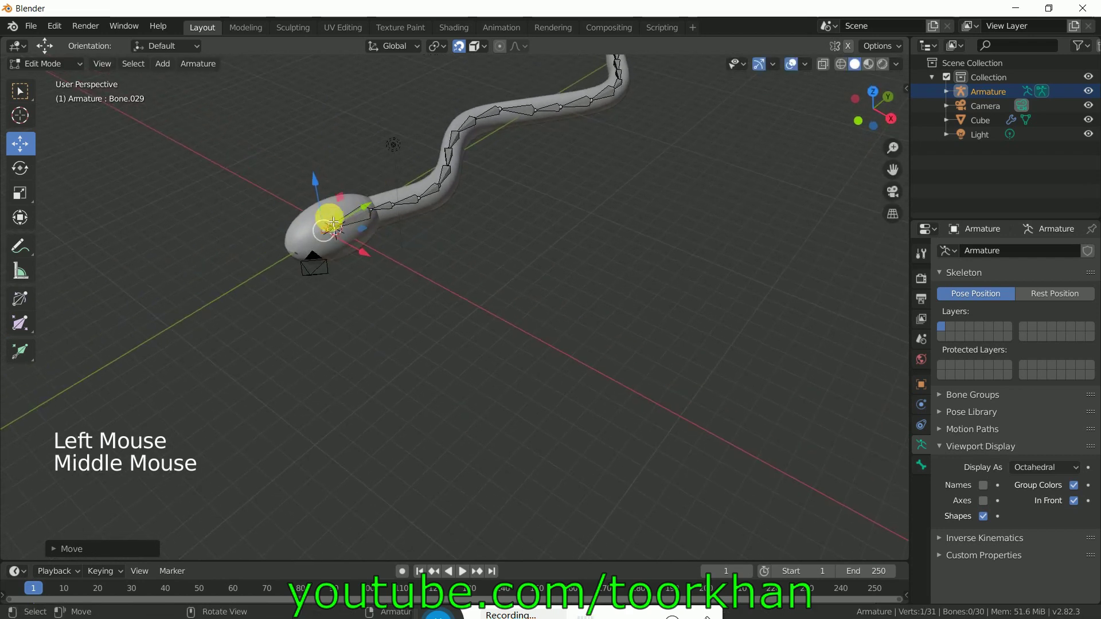
# Extrude two bones from the joint in the middle of the head, one to the upper snout and one to the lower jaw
pyautogui.press('e')
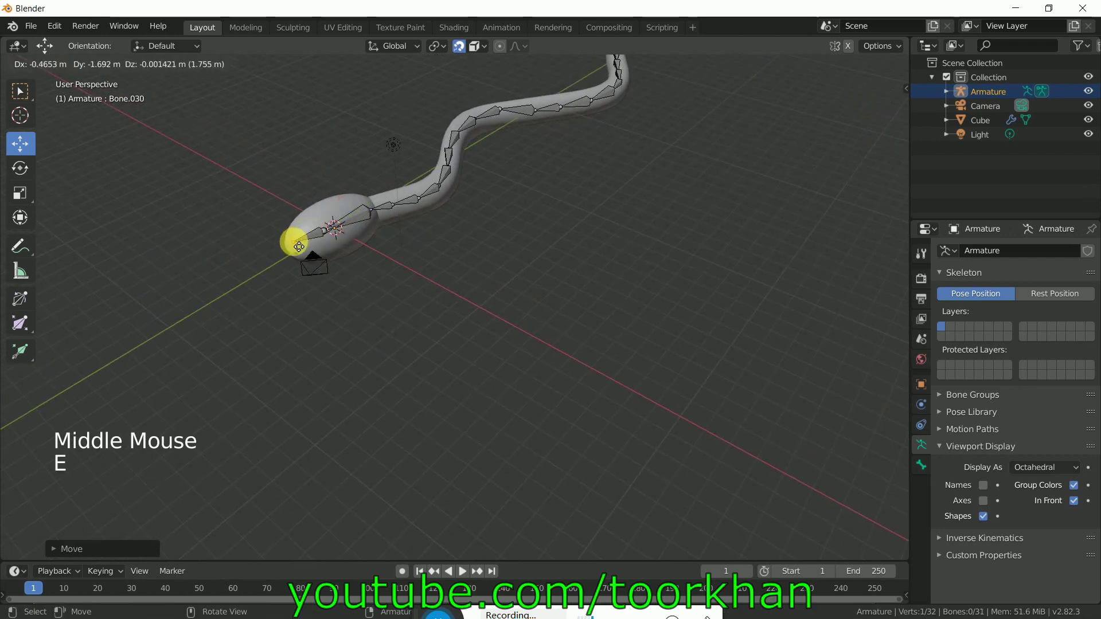
pyautogui.click(296, 243)
pyautogui.click(325, 243)
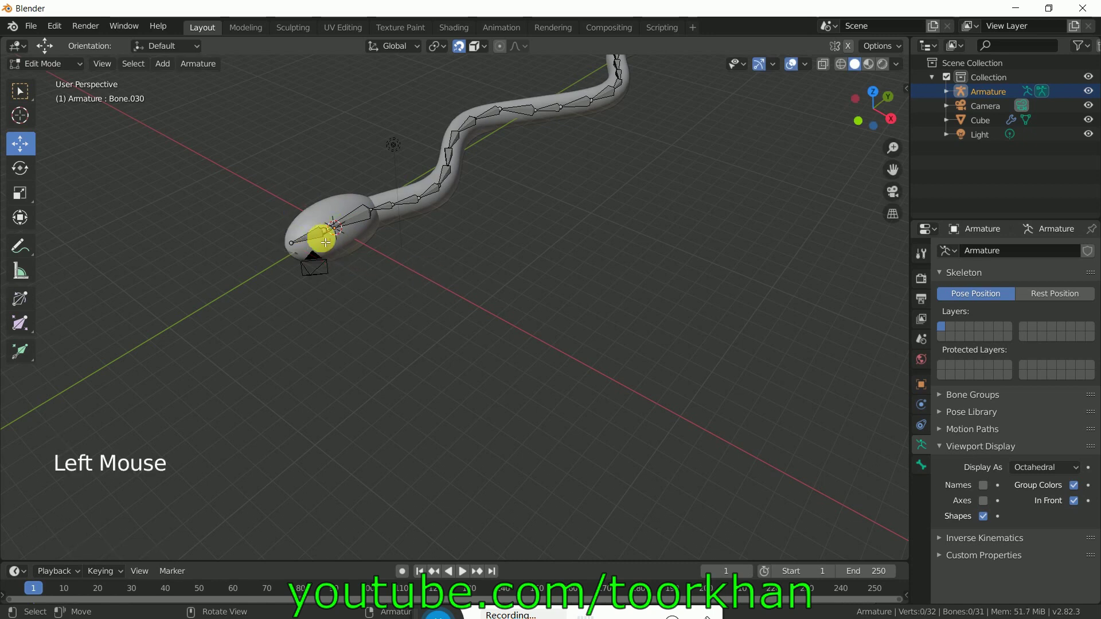
pyautogui.press('e')
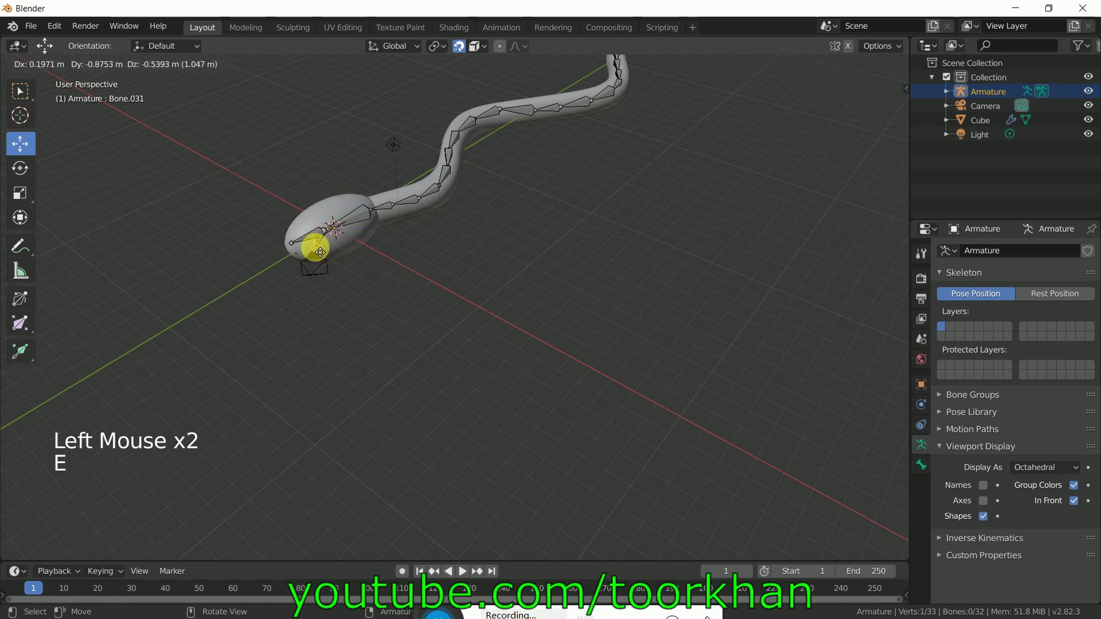
pyautogui.click(305, 263)
# Duplicate the rear head bone, turn snapping off, move the copy above the head and scale it down
pyautogui.moveTo(467, 253); pyautogui.dragTo(455, 263, button='middle')
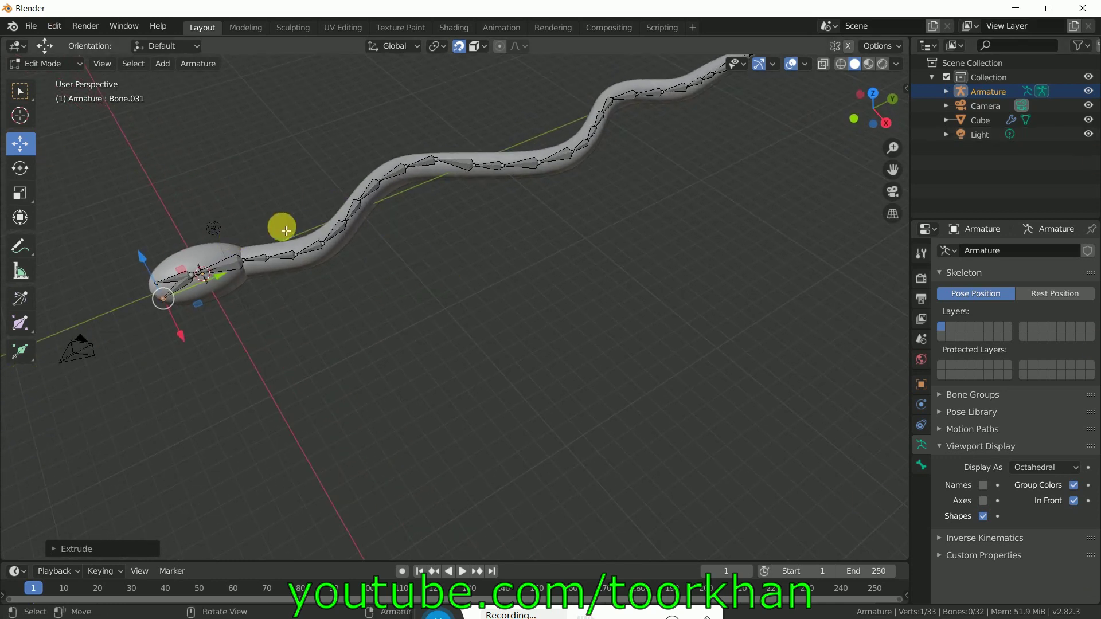
pyautogui.click(242, 262)
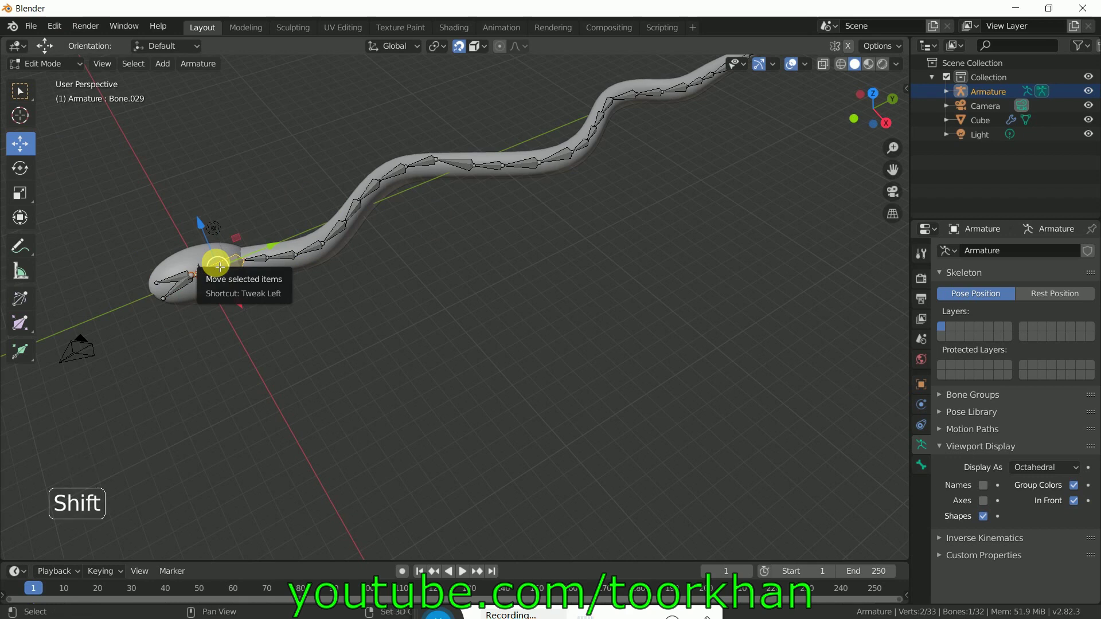
pyautogui.hotkey('shift', 'd')
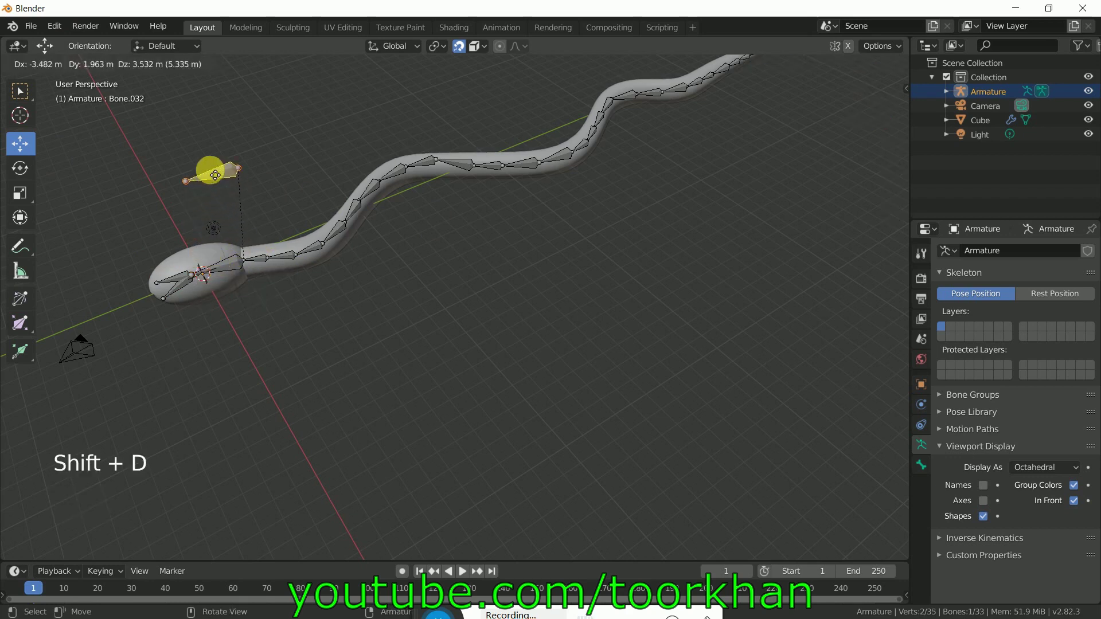
pyautogui.rightClick(215, 174)
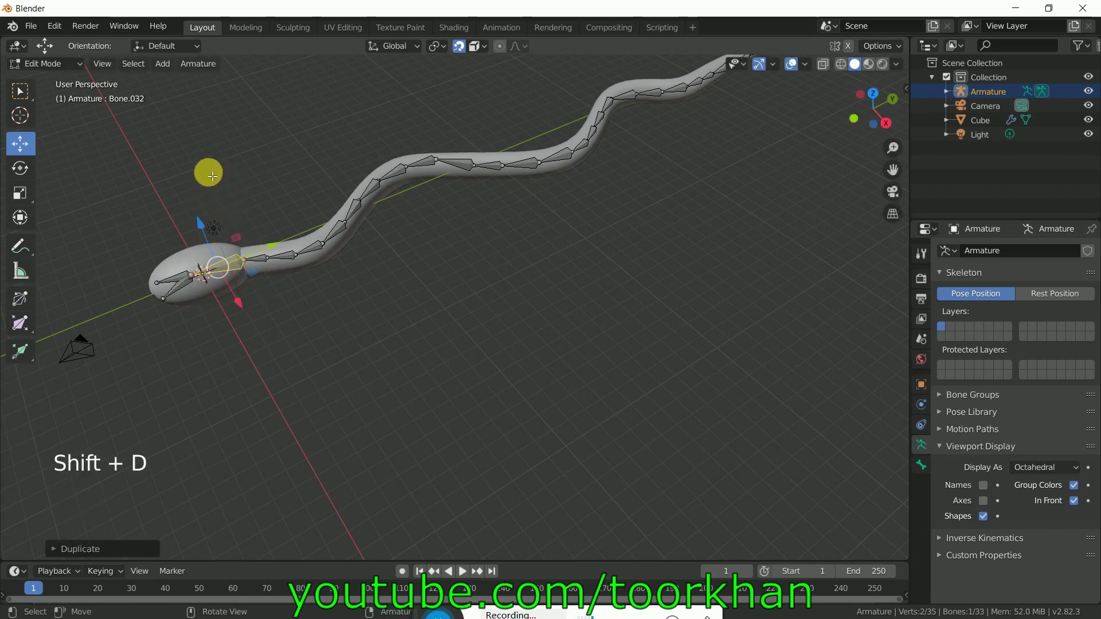
pyautogui.click(457, 52)
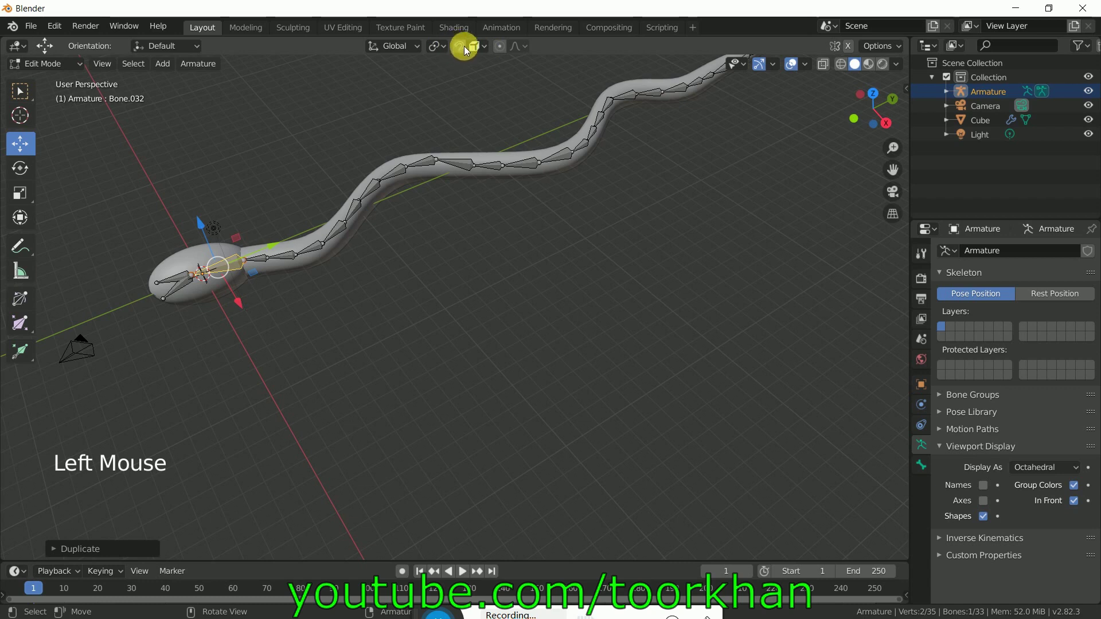
pyautogui.moveTo(220, 261); pyautogui.dragTo(220, 188)
pyautogui.press('s')
pyautogui.click(244, 177)
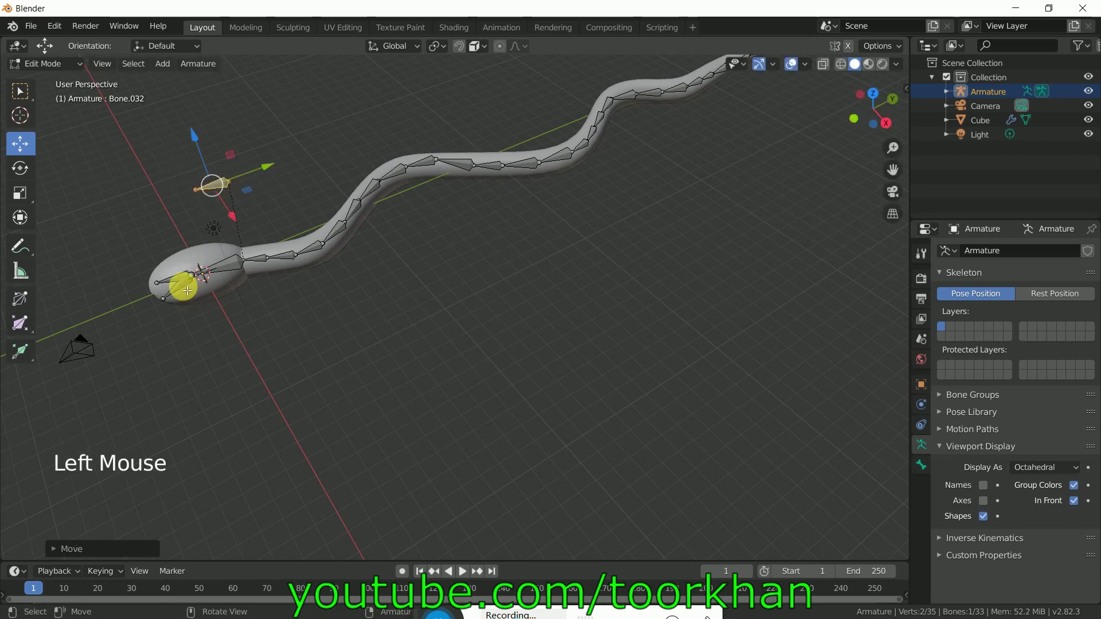
# Duplicate the small floating bone and place the copy in front of it, above the snout
pyautogui.click(213, 187)
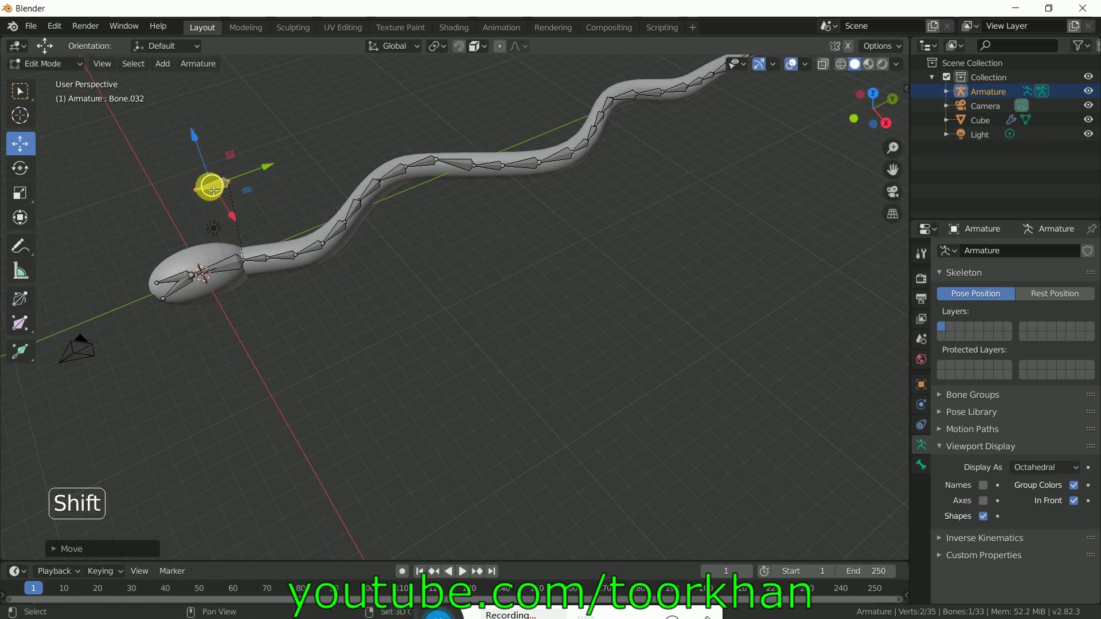
pyautogui.hotkey('shift', 'd')
pyautogui.click(155, 209)
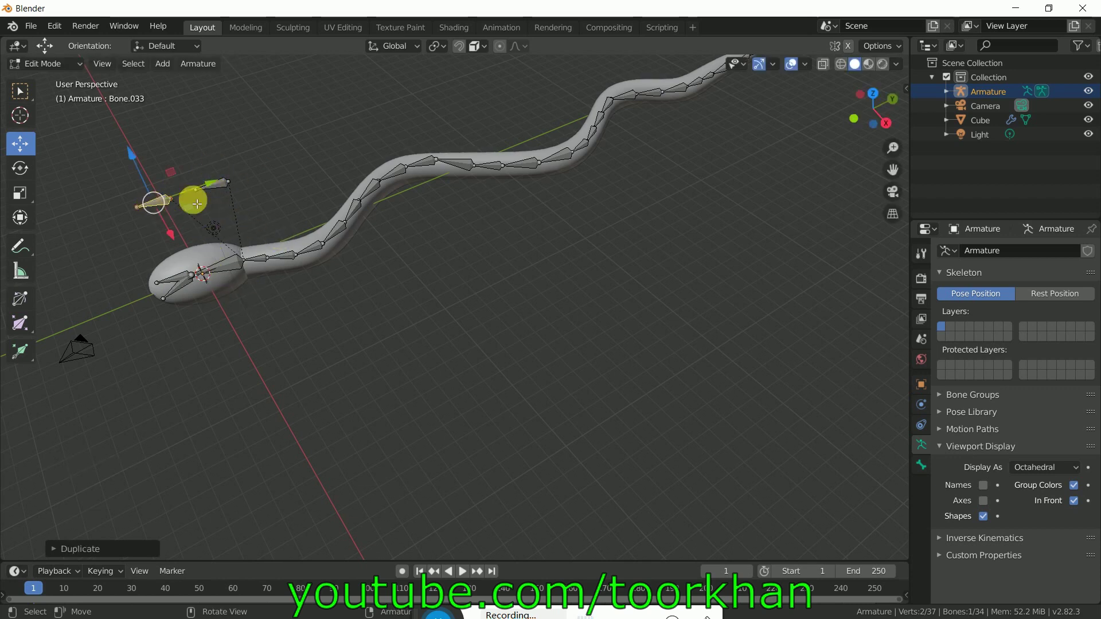
# Parent the lower jaw bone to the floating control bone above the snout with Keep Offset
pyautogui.moveTo(290, 299); pyautogui.dragTo(275, 300, button='middle')
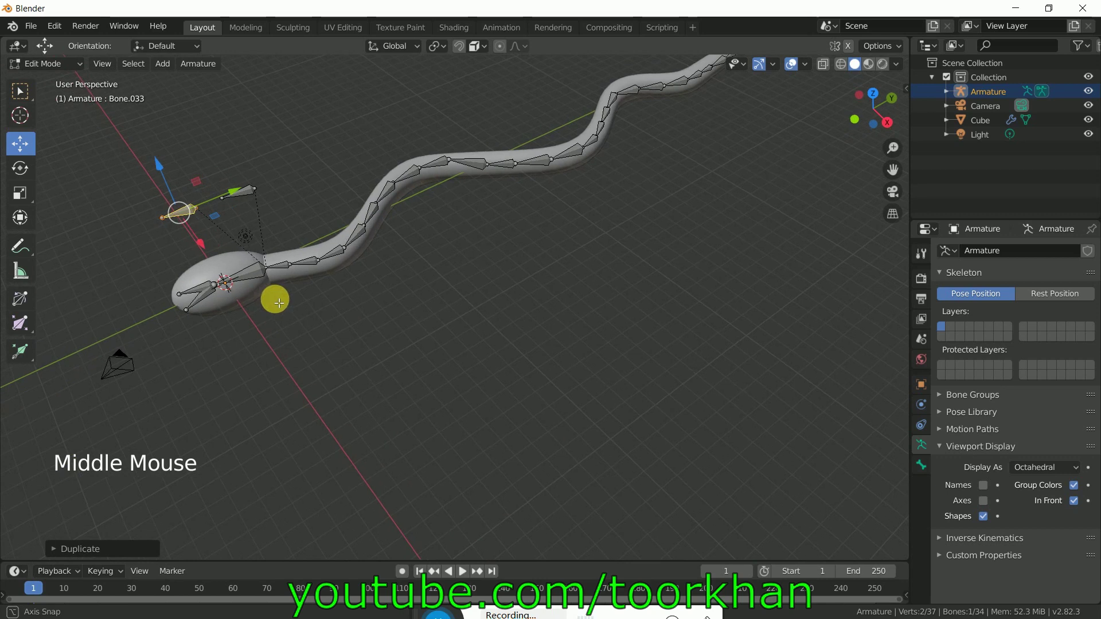
pyautogui.click(204, 306)
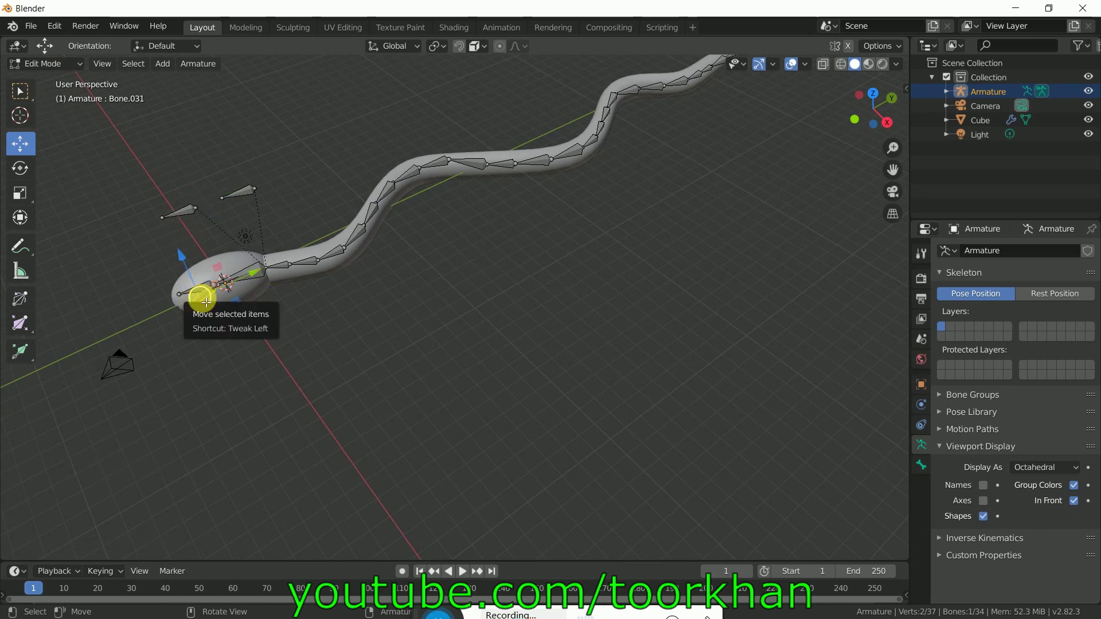
pyautogui.keyDown('shift'); pyautogui.click(187, 217); pyautogui.keyUp('shift')
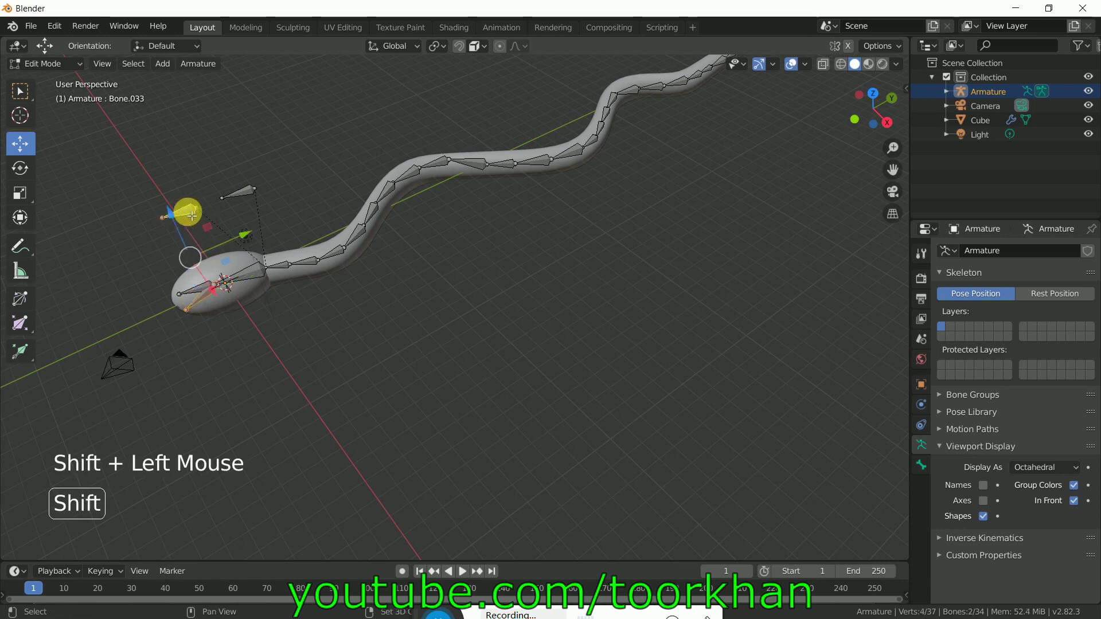
pyautogui.hotkey('ctrl', 'p')
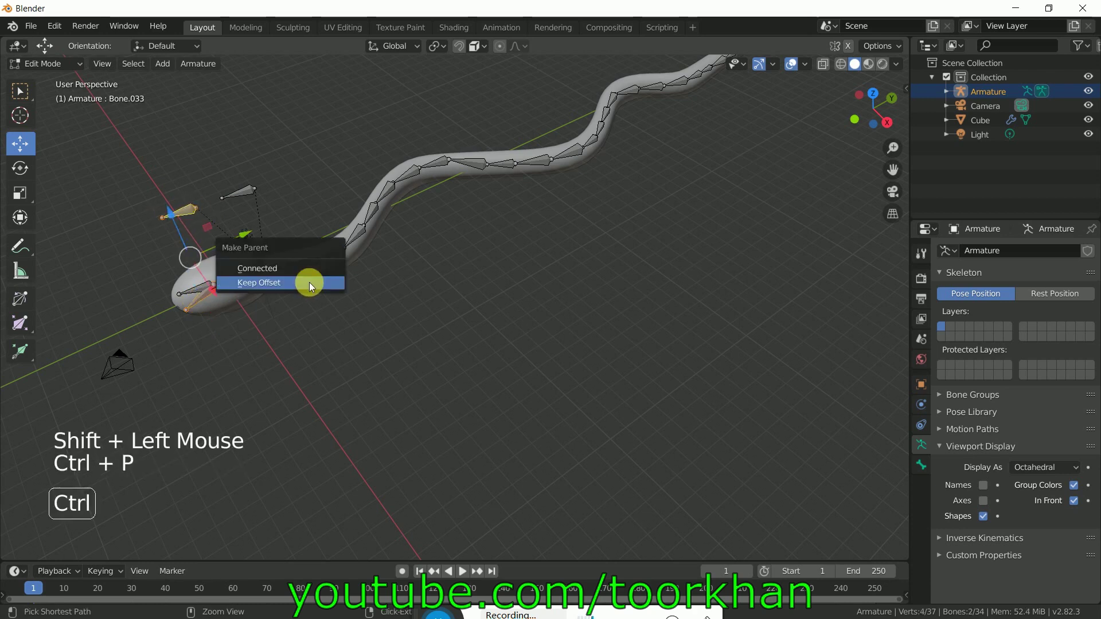
pyautogui.click(309, 283)
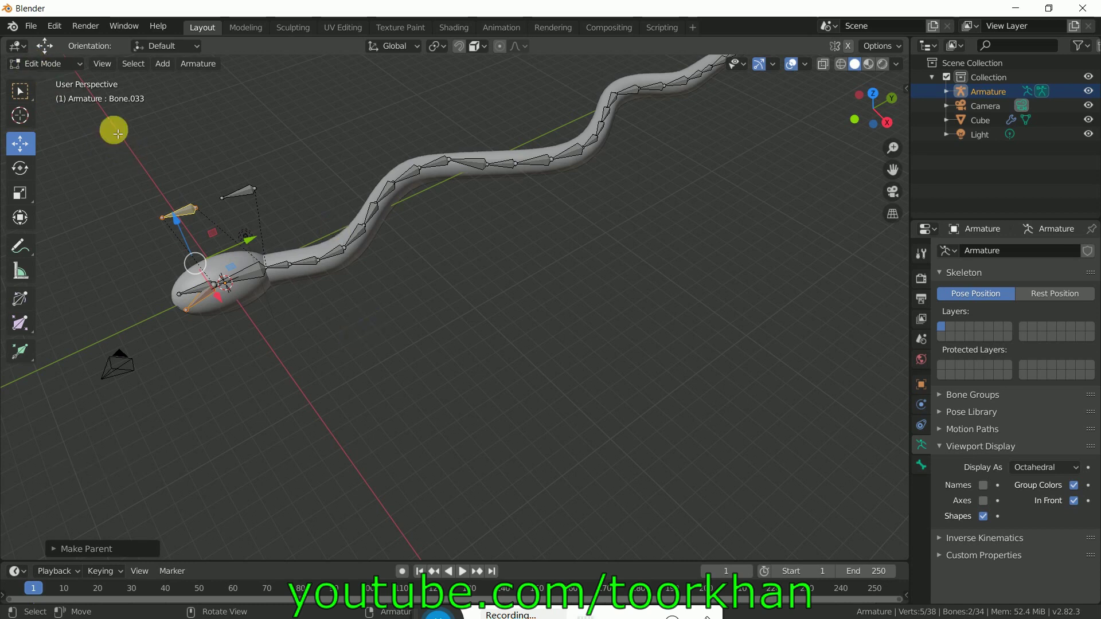
# Return to Object Mode and parent the snake mesh to the armature with automatic weights
pyautogui.click(50, 67)
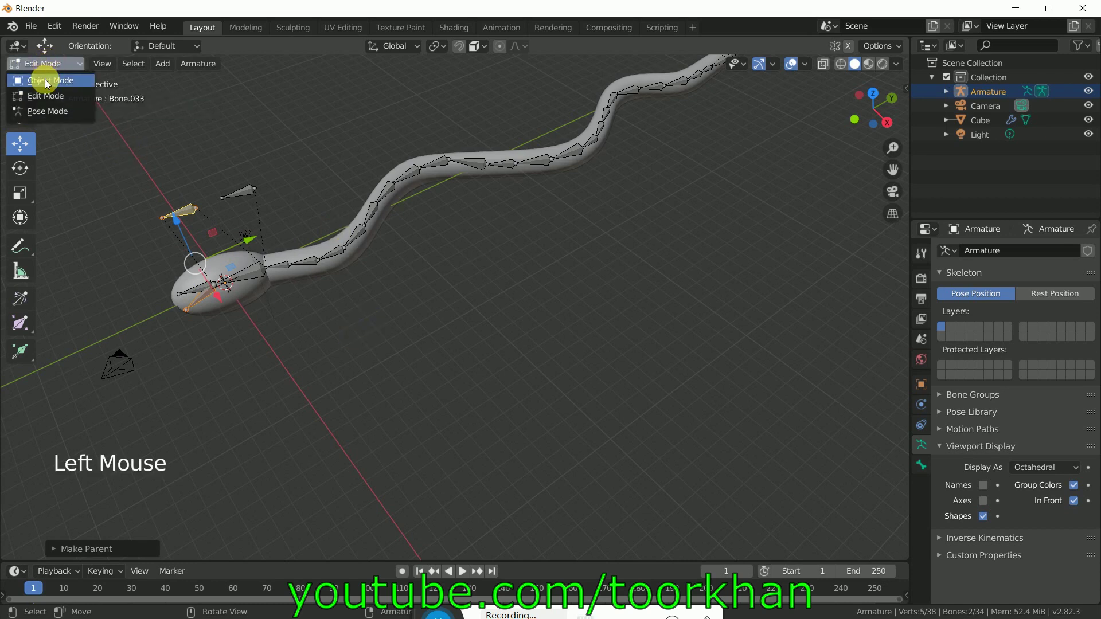
pyautogui.click(48, 81)
pyautogui.click(333, 266)
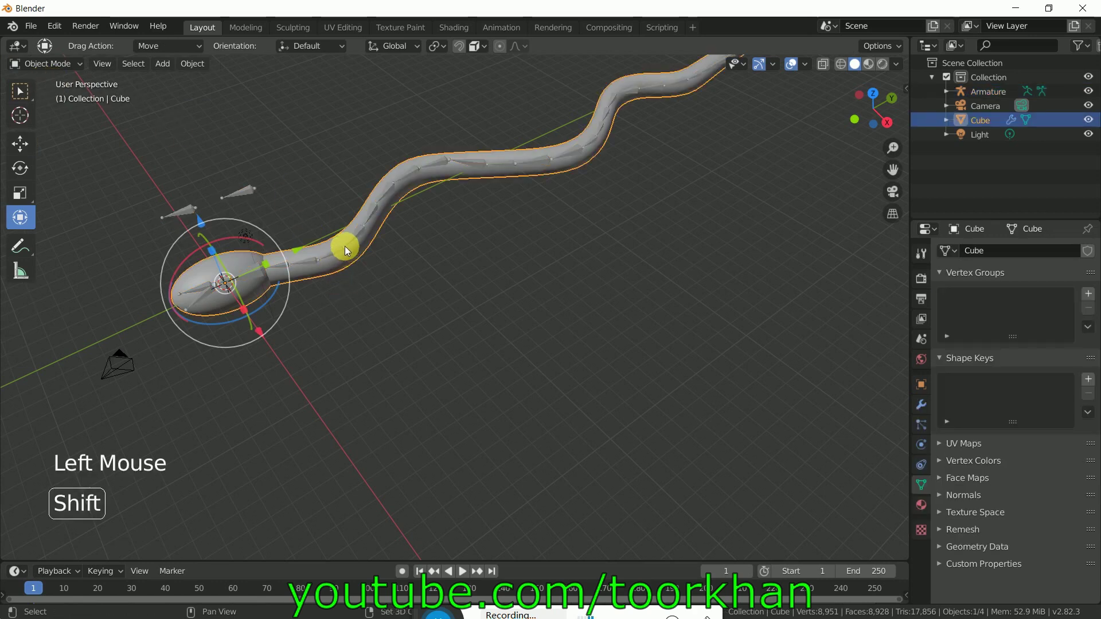
pyautogui.keyDown('shift'); pyautogui.click(345, 246); pyautogui.keyUp('shift')
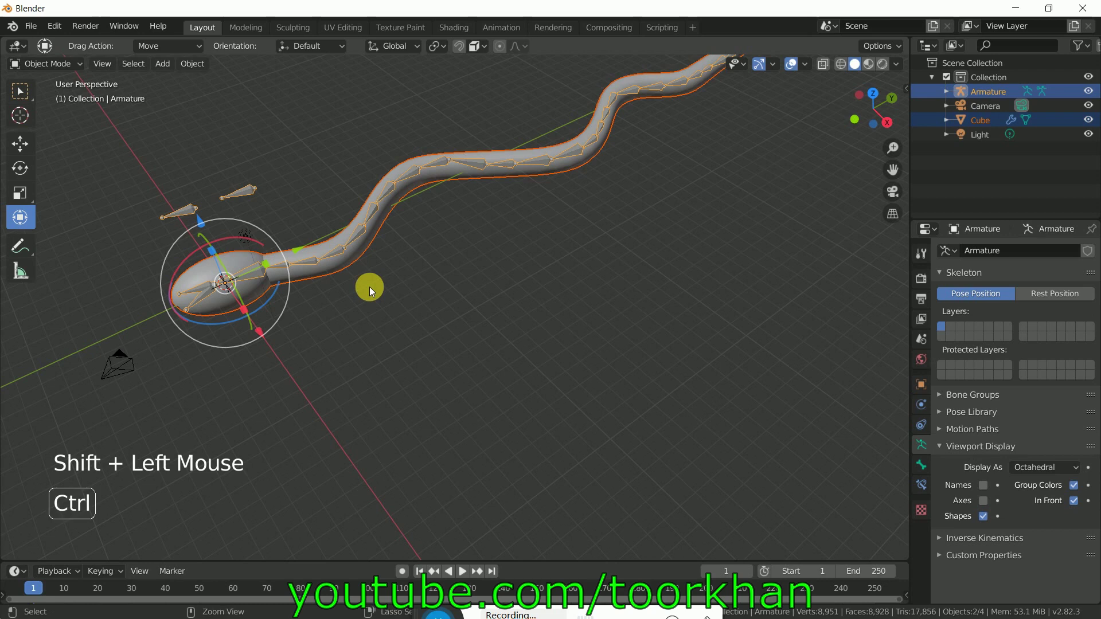
pyautogui.hotkey('ctrl', 'p')
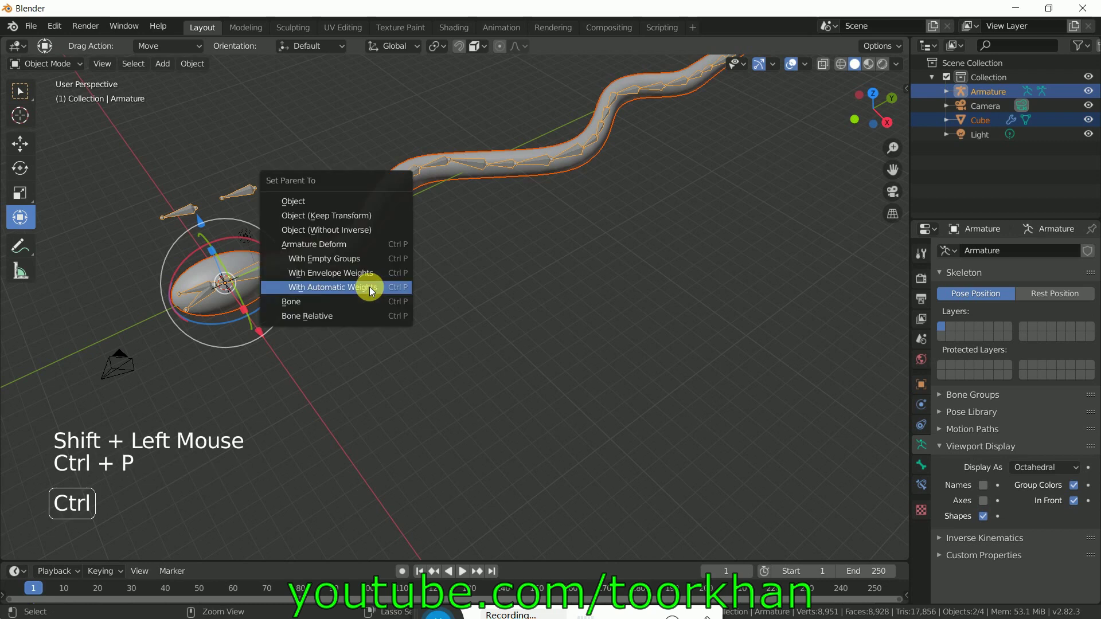
pyautogui.click(337, 291)
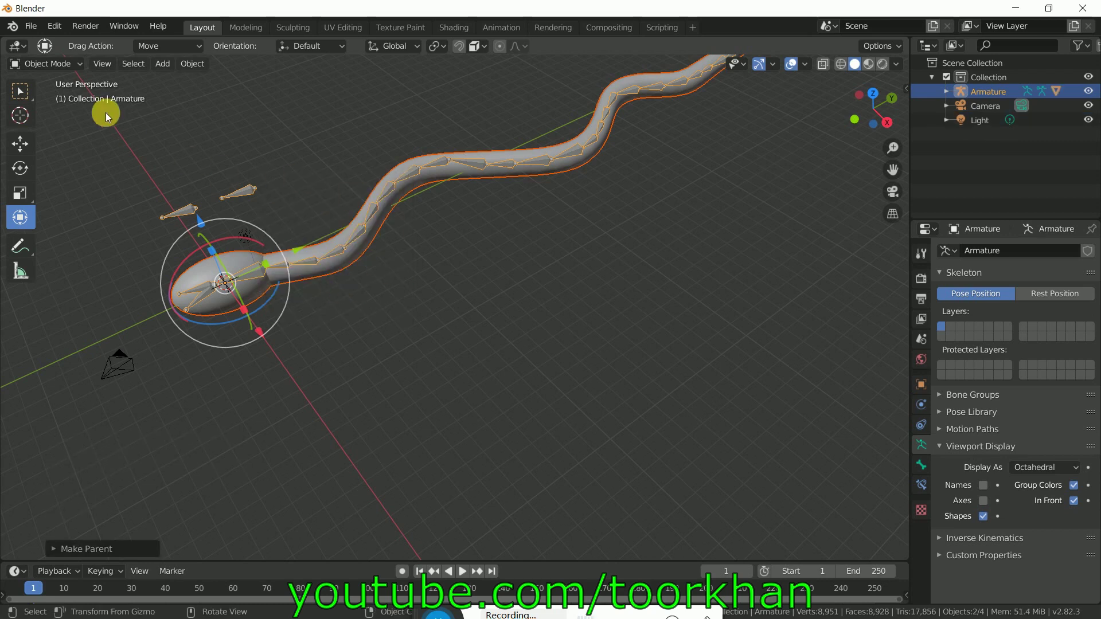
# Switch the armature to Pose Mode
pyautogui.click(47, 64)
pyautogui.click(50, 85)
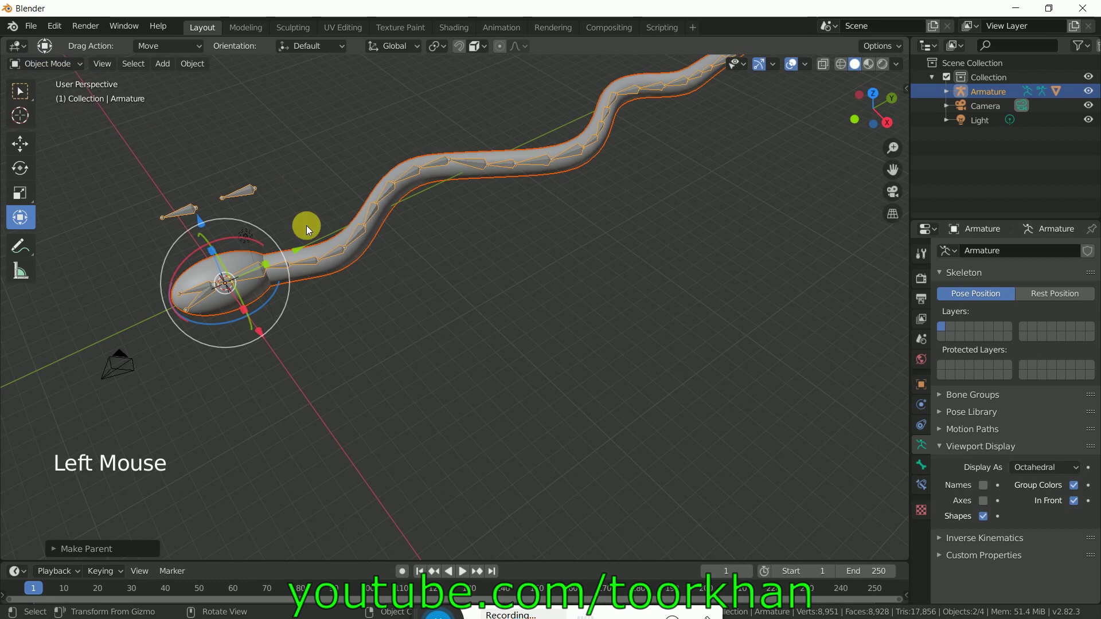
pyautogui.click(246, 195)
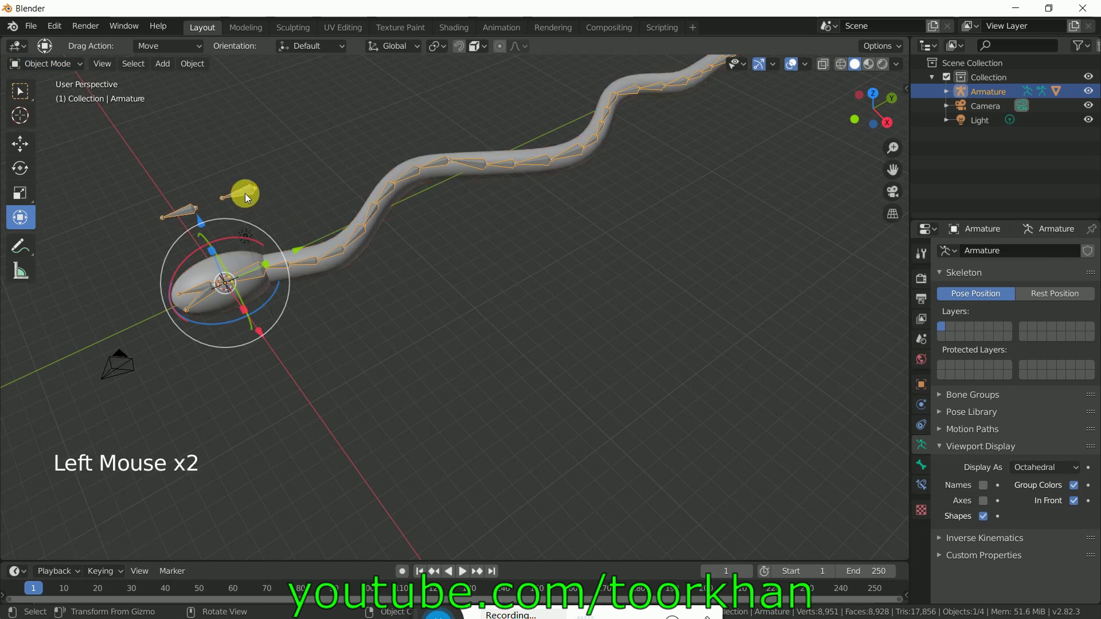
pyautogui.click(48, 64)
pyautogui.click(45, 113)
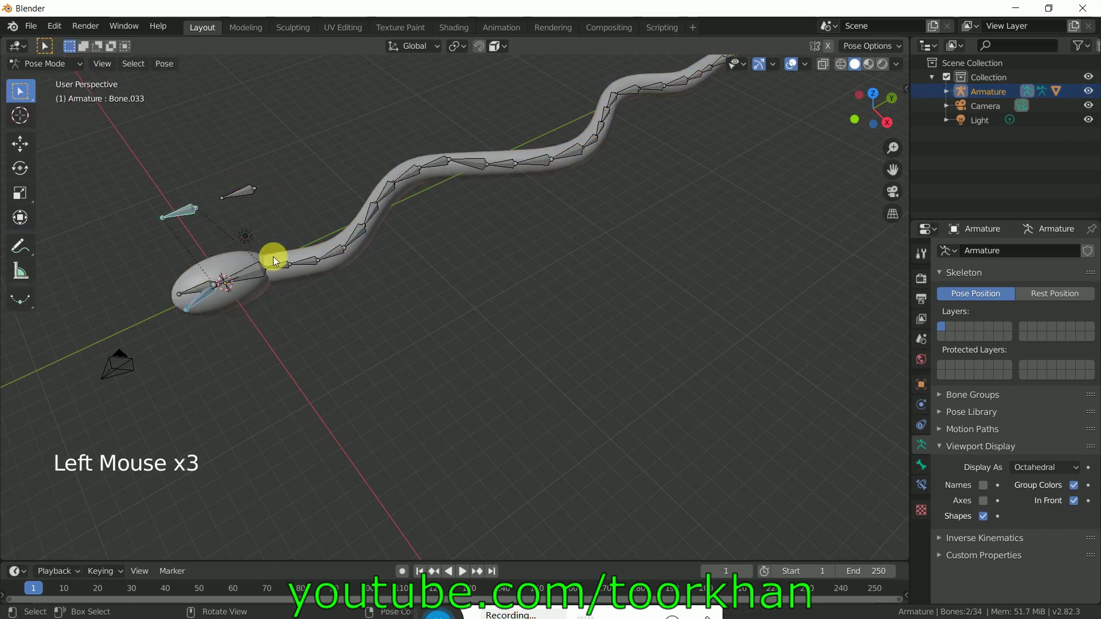
# Move the front control bone to test how the lower jaw follows, and undo the move
pyautogui.click(188, 211)
pyautogui.click(188, 208)
pyautogui.click(20, 144)
pyautogui.moveTo(193, 210)
pyautogui.mouseDown()
pyautogui.moveTo(192, 241)
pyautogui.moveTo(193, 212)
pyautogui.mouseUp()
pyautogui.moveTo(230, 325); pyautogui.dragTo(467, 337, button='middle')
pyautogui.scroll(2, 468, 336)
pyautogui.moveTo(573, 207); pyautogui.dragTo(595, 202, button='middle')
pyautogui.moveTo(582, 166); pyautogui.dragTo(557, 202)
pyautogui.moveTo(558, 202); pyautogui.dragTo(437, 315, button='middle')
pyautogui.hotkey('ctrl', 'z')
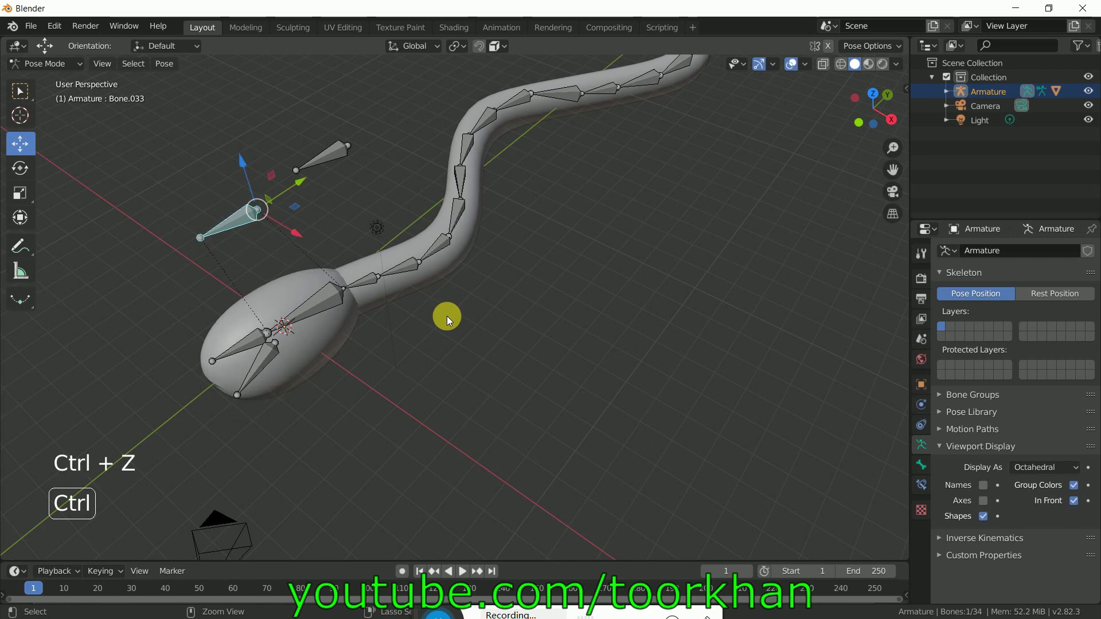
# Add an Inverse Kinematics constraint to the rear head bone with the rear floating bone as its target
pyautogui.moveTo(487, 328); pyautogui.dragTo(400, 307, button='middle')
pyautogui.scroll(-2, 381, 312)
pyautogui.scroll(2, 397, 300)
pyautogui.keyDown('shift'); pyautogui.moveTo(339, 268); pyautogui.dragTo(397, 305, button='middle'); pyautogui.keyUp('shift')
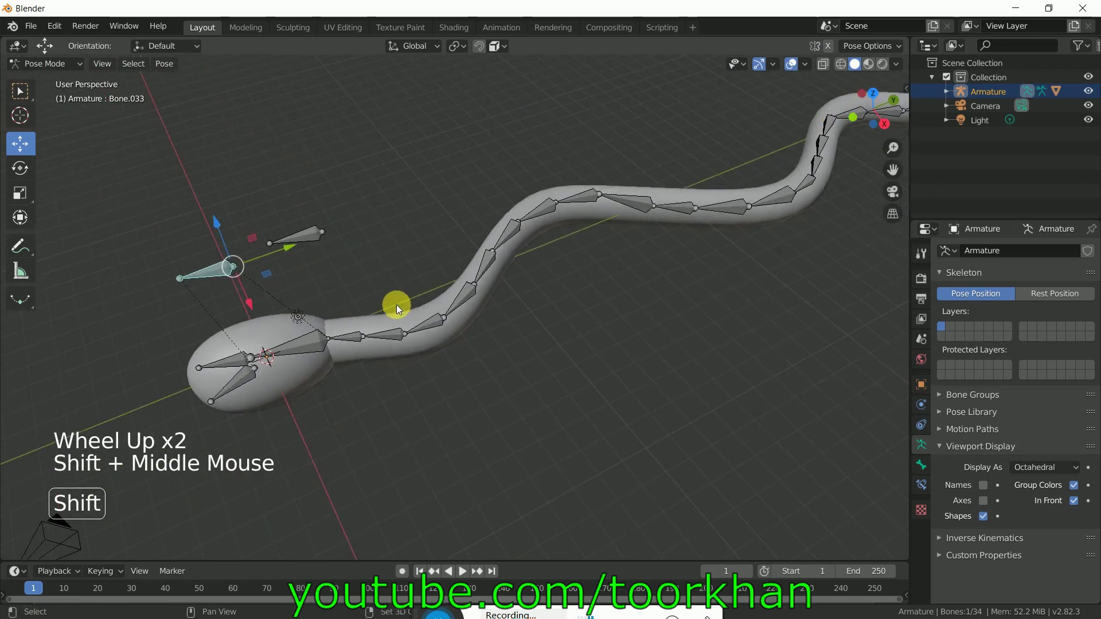
pyautogui.click(317, 344)
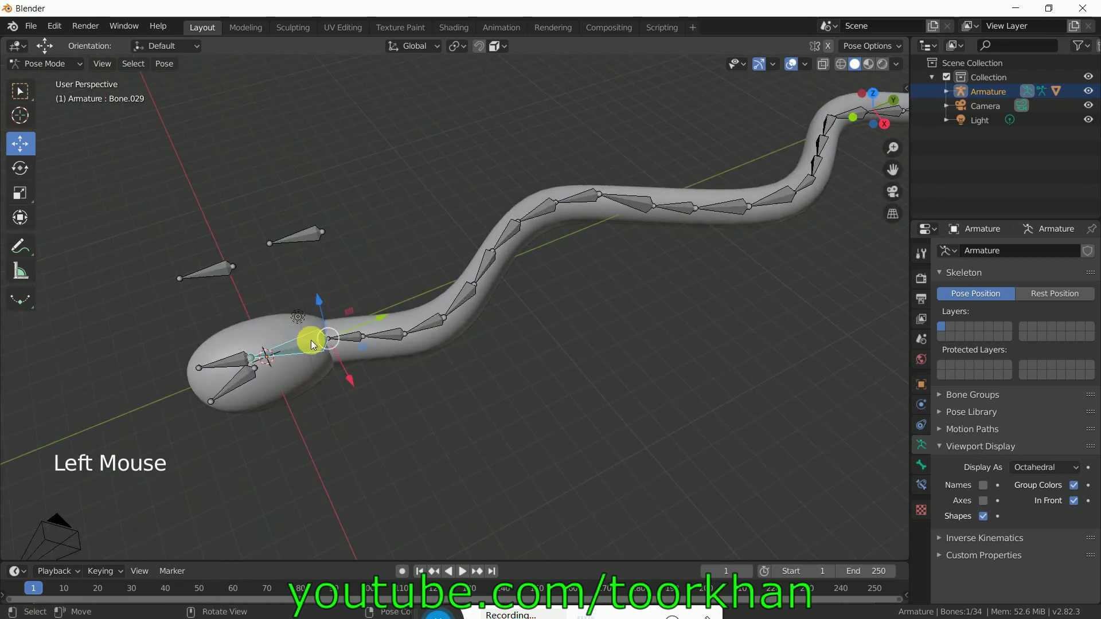
pyautogui.click(313, 235)
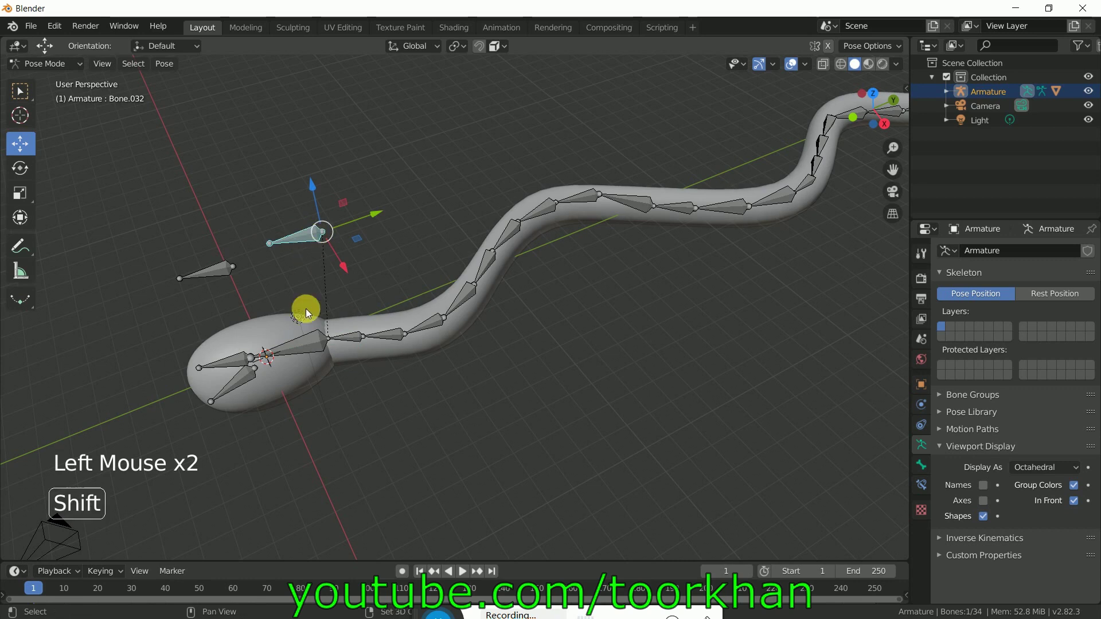
pyautogui.keyDown('shift'); pyautogui.click(309, 348); pyautogui.keyUp('shift')
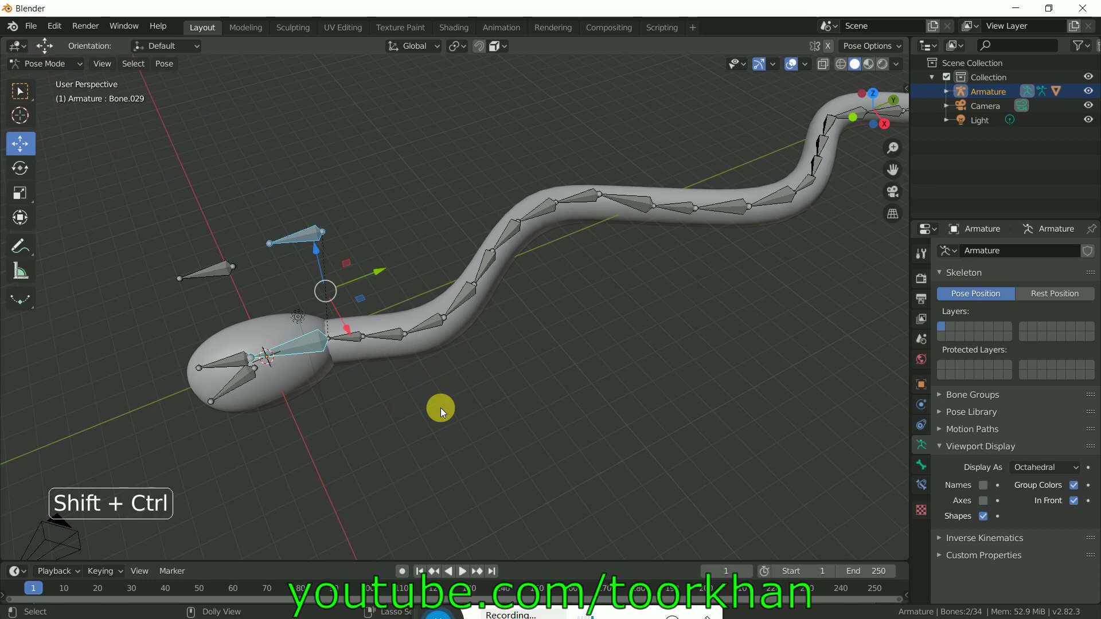
pyautogui.hotkey('ctrl', 'shift', 'c')
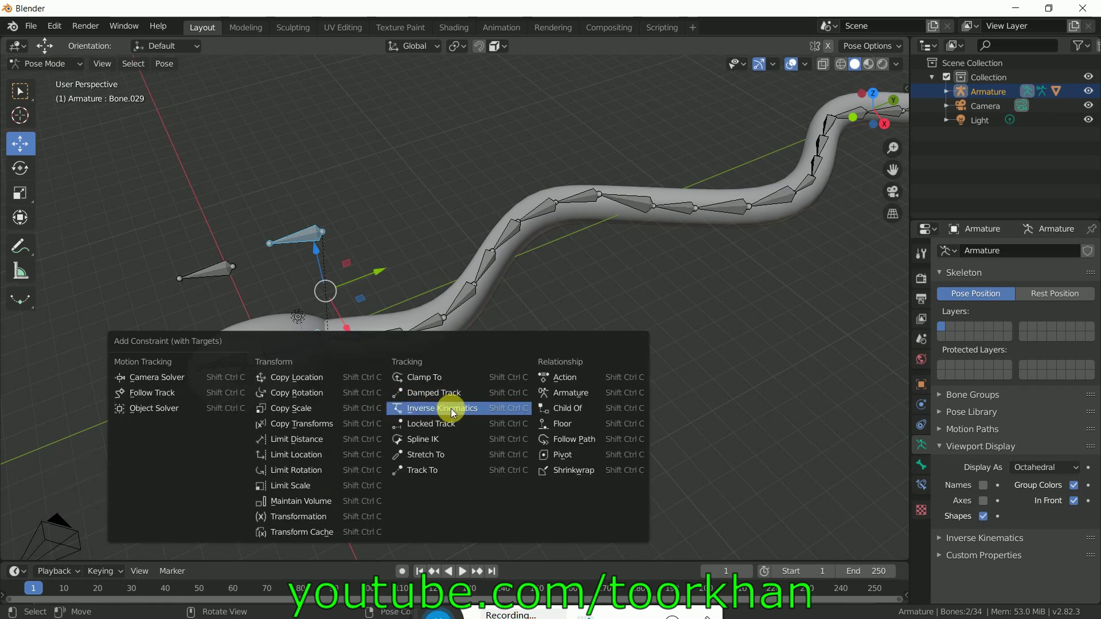
pyautogui.click(453, 408)
# Move the Inverse Kinematics control bone in the head and scale it up until it extends beyond the snout
pyautogui.moveTo(399, 253); pyautogui.dragTo(417, 277, button='middle')
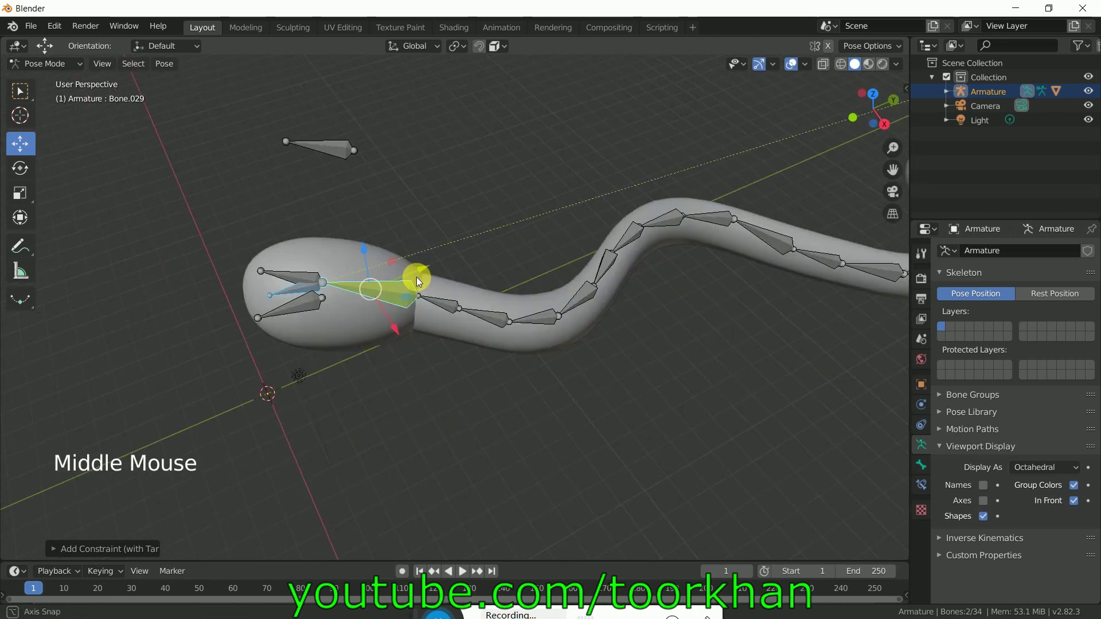
pyautogui.click(311, 284)
pyautogui.moveTo(314, 286)
pyautogui.mouseDown()
pyautogui.moveTo(326, 282)
pyautogui.moveTo(316, 285)
pyautogui.mouseUp()
pyautogui.click(312, 286)
pyautogui.moveTo(319, 288); pyautogui.dragTo(234, 274)
pyautogui.press('s')
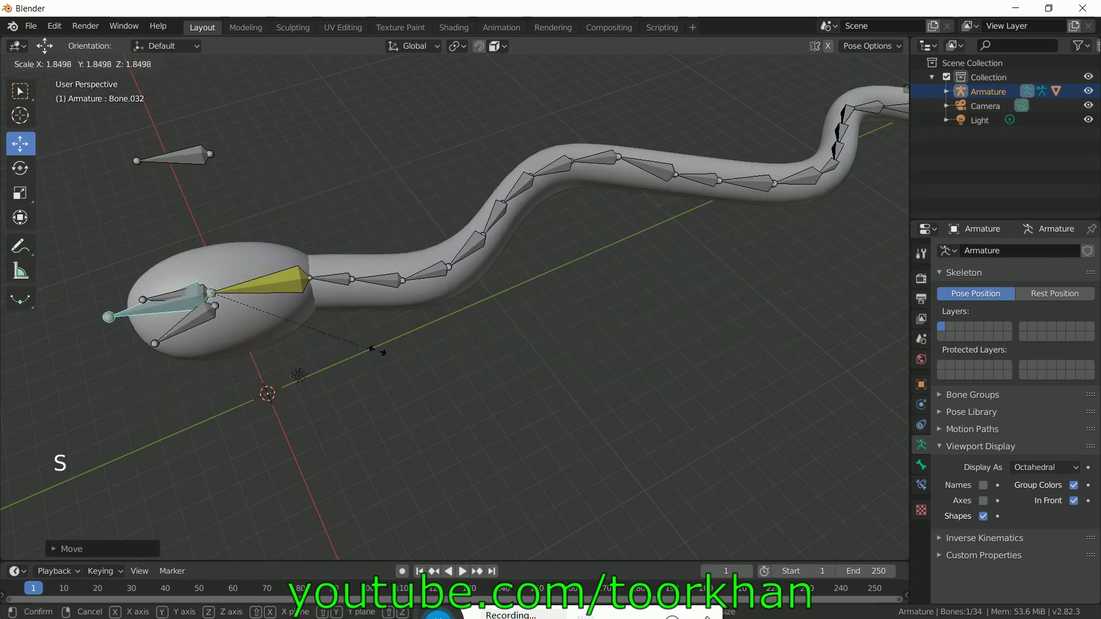
pyautogui.click(497, 364)
# Move the enlarged control bone across the scene and back toward the front to test the body's bending
pyautogui.scroll(-3, 380, 364)
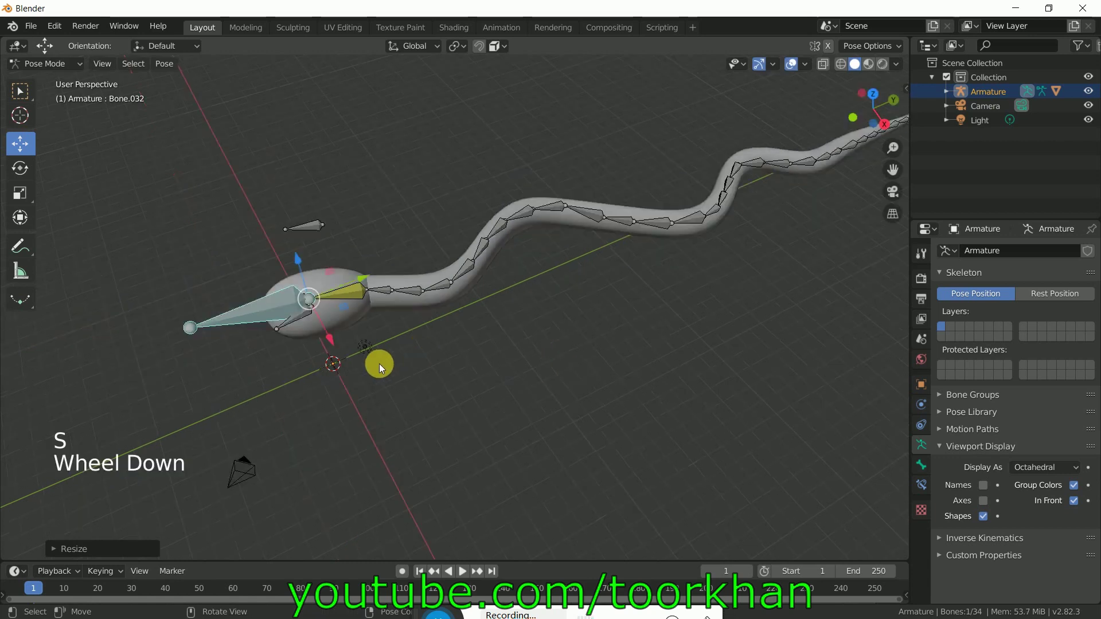
pyautogui.scroll(-3, 380, 363)
pyautogui.moveTo(411, 308); pyautogui.dragTo(489, 273)
pyautogui.scroll(2, 492, 310)
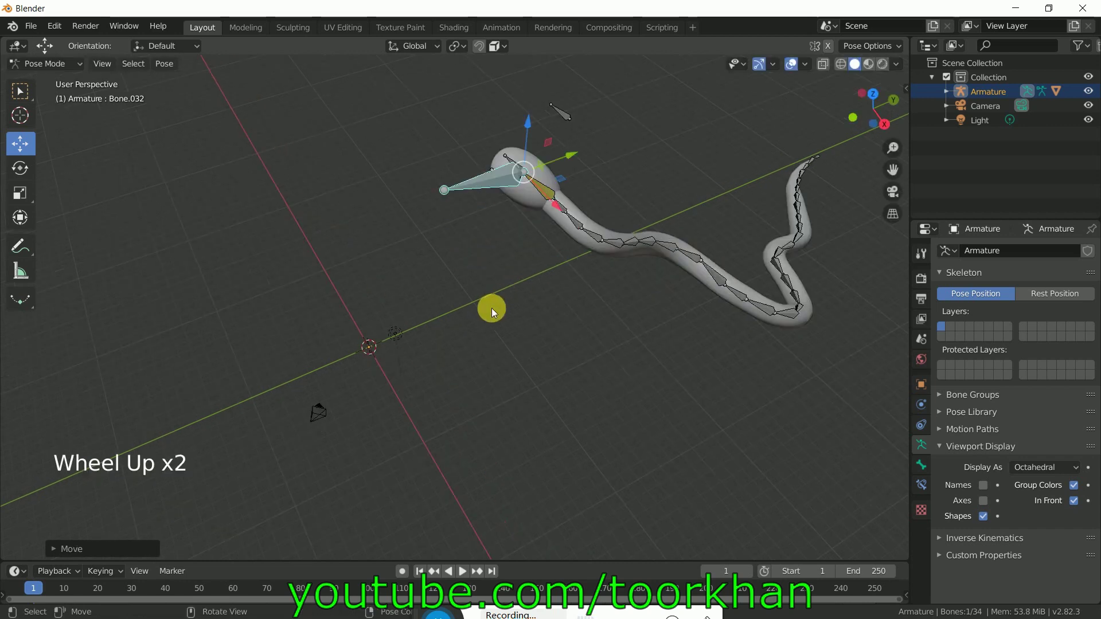
pyautogui.moveTo(527, 175); pyautogui.dragTo(257, 195)
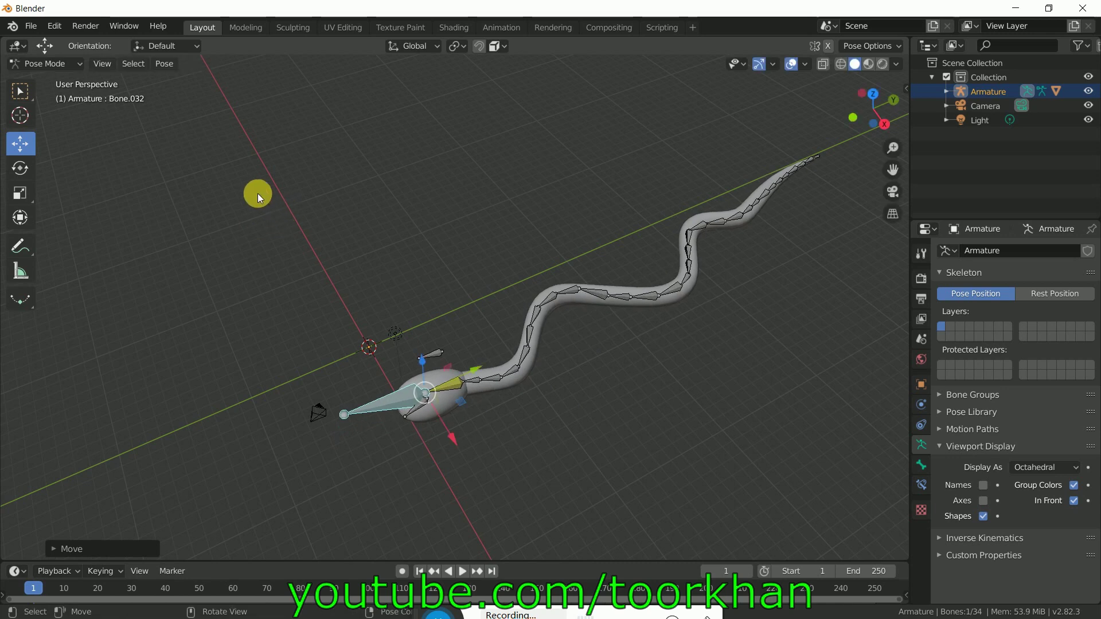
# Scale the Inverse Kinematics control bone down to fit the head
pyautogui.moveTo(518, 440); pyautogui.dragTo(515, 414, button='middle')
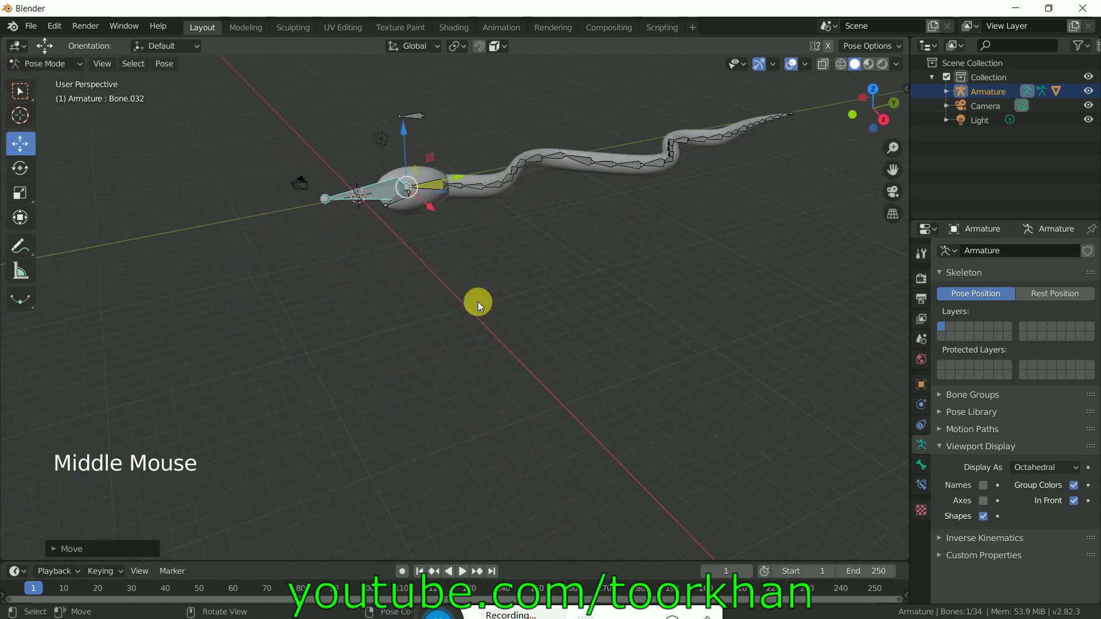
pyautogui.press('s')
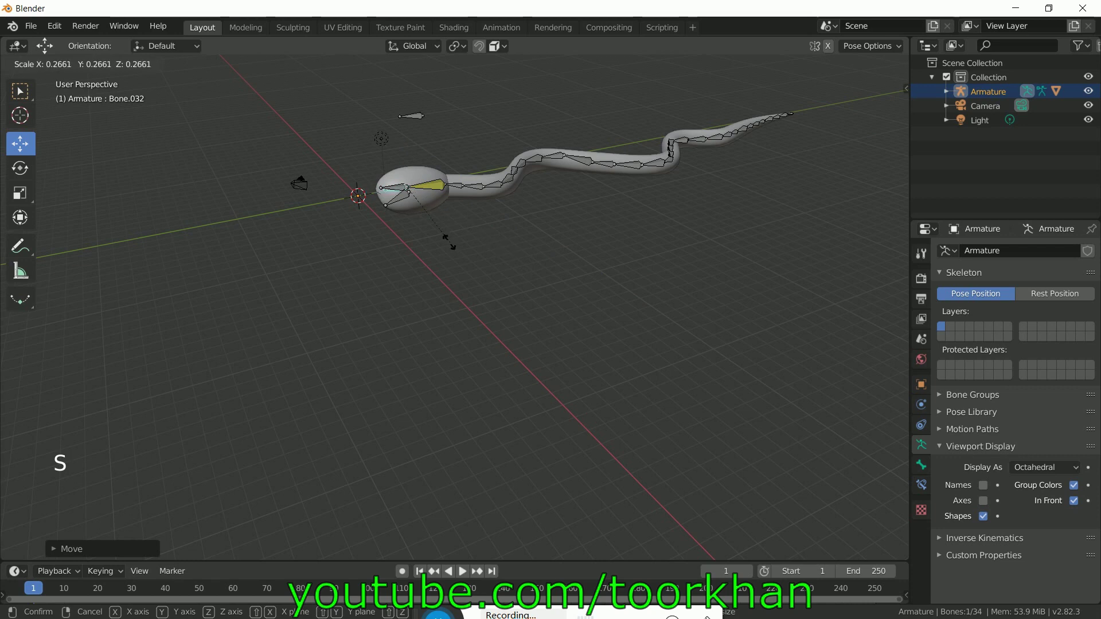
pyautogui.click(494, 245)
# Rotate the lower jaw bone to test how it deforms the head
pyautogui.click(391, 201)
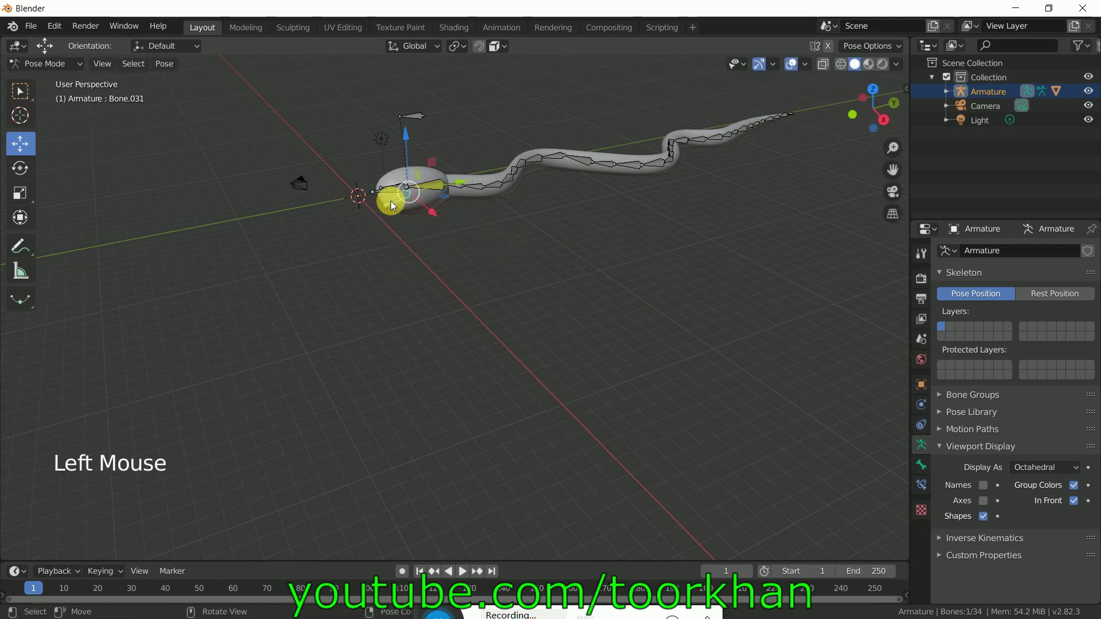
pyautogui.click(20, 194)
pyautogui.click(20, 217)
pyautogui.moveTo(371, 160); pyautogui.dragTo(376, 184)
pyautogui.moveTo(376, 184); pyautogui.dragTo(462, 300, button='middle')
pyautogui.scroll(2, 462, 300)
pyautogui.moveTo(650, 285); pyautogui.dragTo(593, 290, button='middle')
# Select all bones in Pose Mode and clear all their transforms to restore the rest pose
pyautogui.click(51, 64)
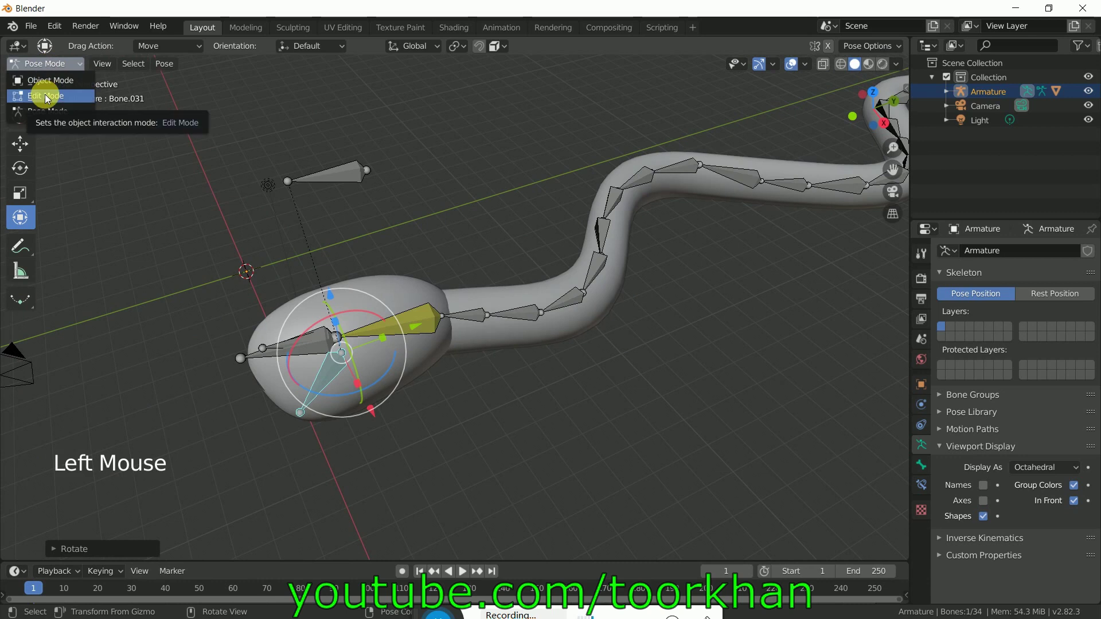
pyautogui.click(339, 176)
pyautogui.press('a')
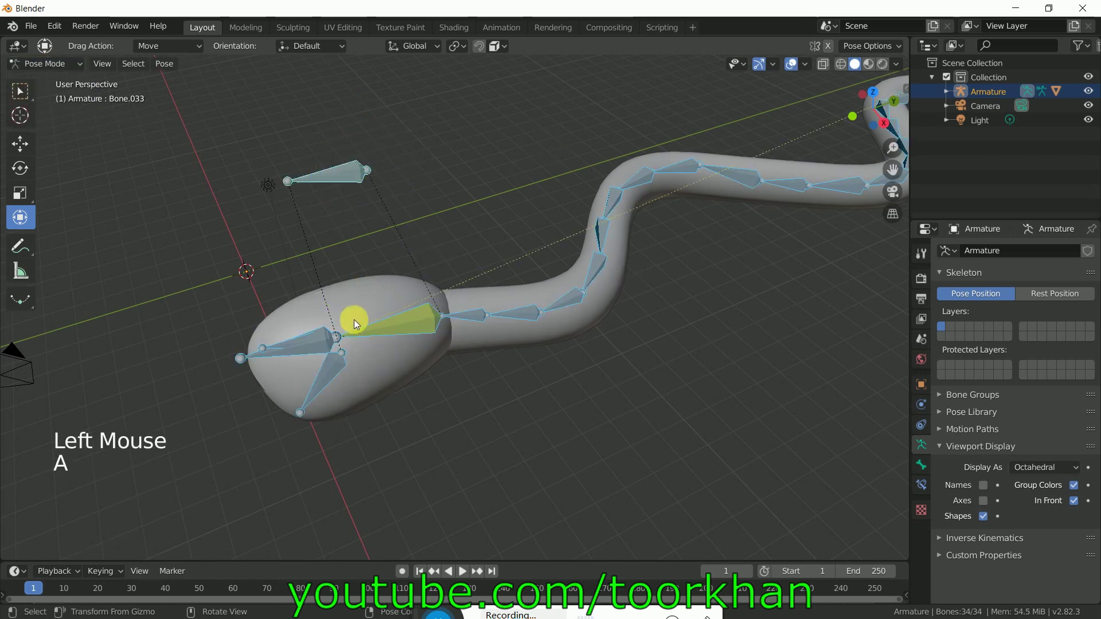
pyautogui.click(170, 64)
pyautogui.moveTo(213, 94)
pyautogui.click(344, 98)
pyautogui.moveTo(353, 159); pyautogui.dragTo(422, 274, button='middle')
# Enter armature Edit Mode and extrude a bone about 1.1 m long from the lower jaw tip toward the +X side
pyautogui.click(46, 63)
pyautogui.click(46, 92)
pyautogui.moveTo(381, 502); pyautogui.dragTo(398, 482, button='middle')
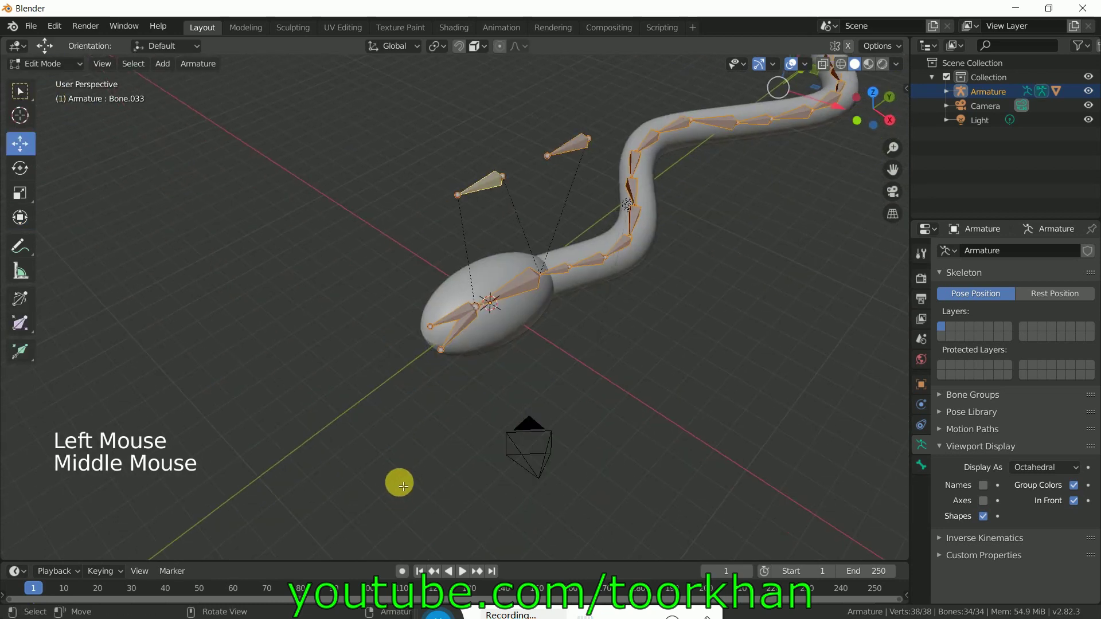
pyautogui.click(446, 356)
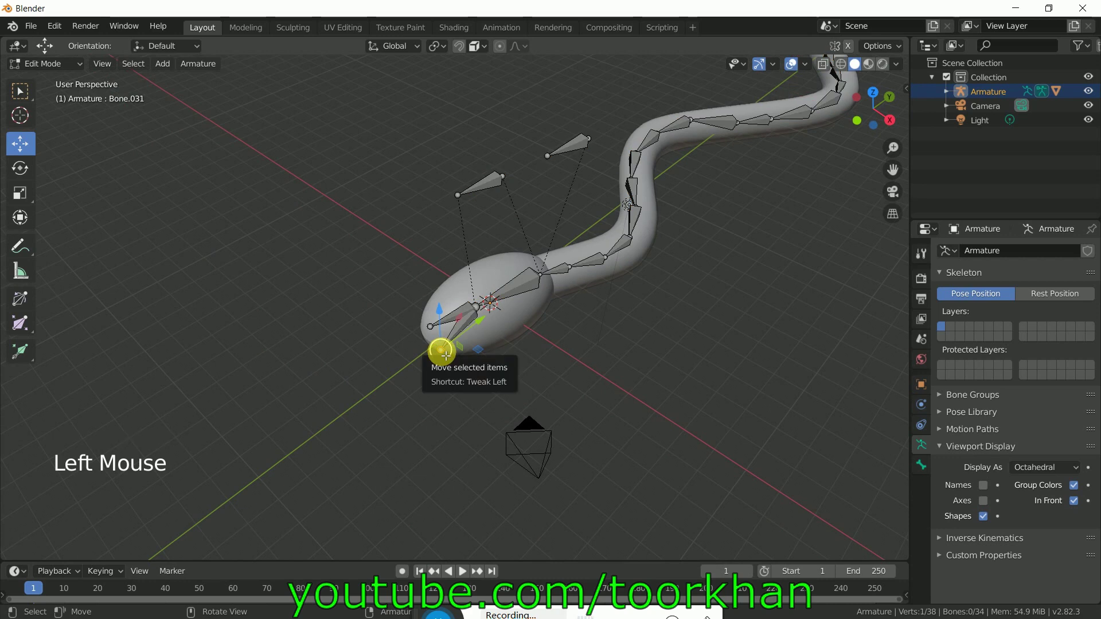
pyautogui.press('e')
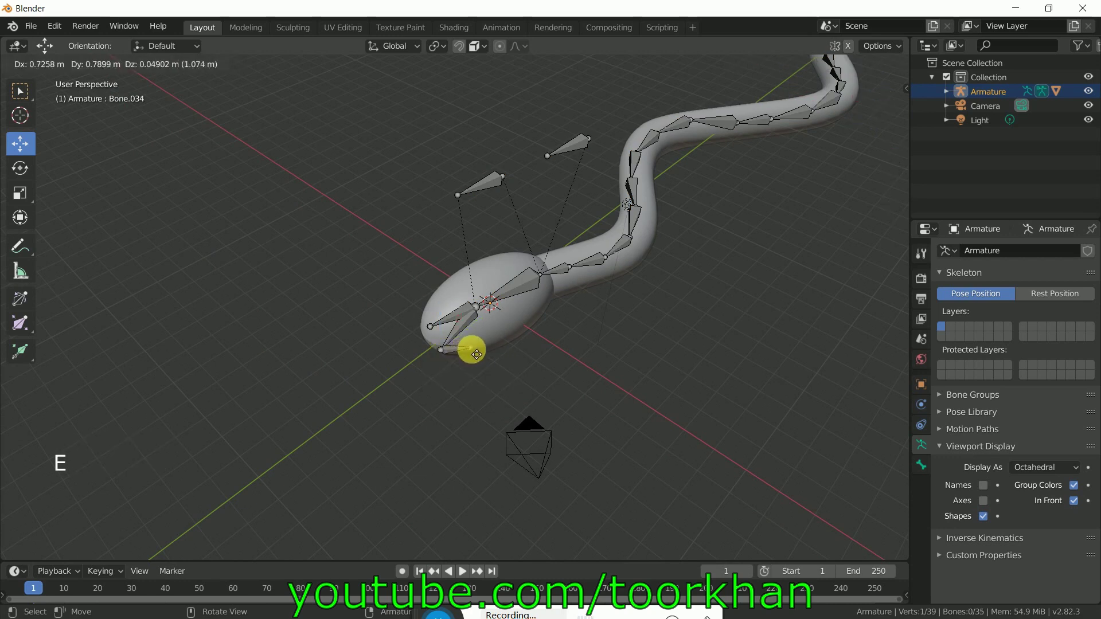
pyautogui.click(477, 355)
# Extrude a second bone from the lower jaw tip toward the -X side of the mouth
pyautogui.moveTo(479, 393); pyautogui.dragTo(523, 434, button='middle')
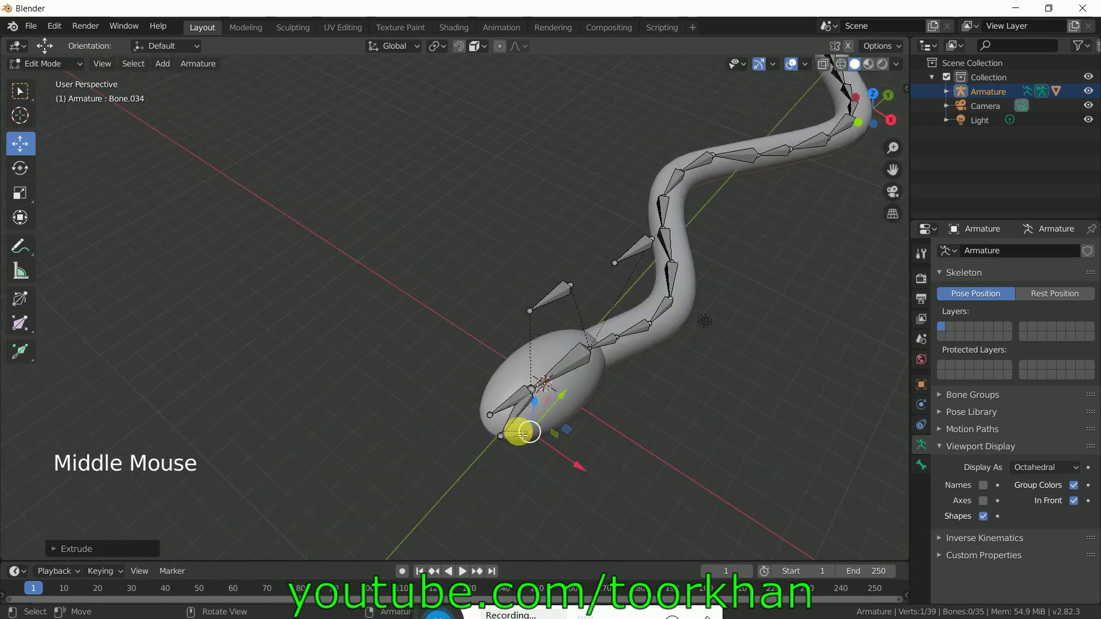
pyautogui.click(502, 437)
pyautogui.press('e')
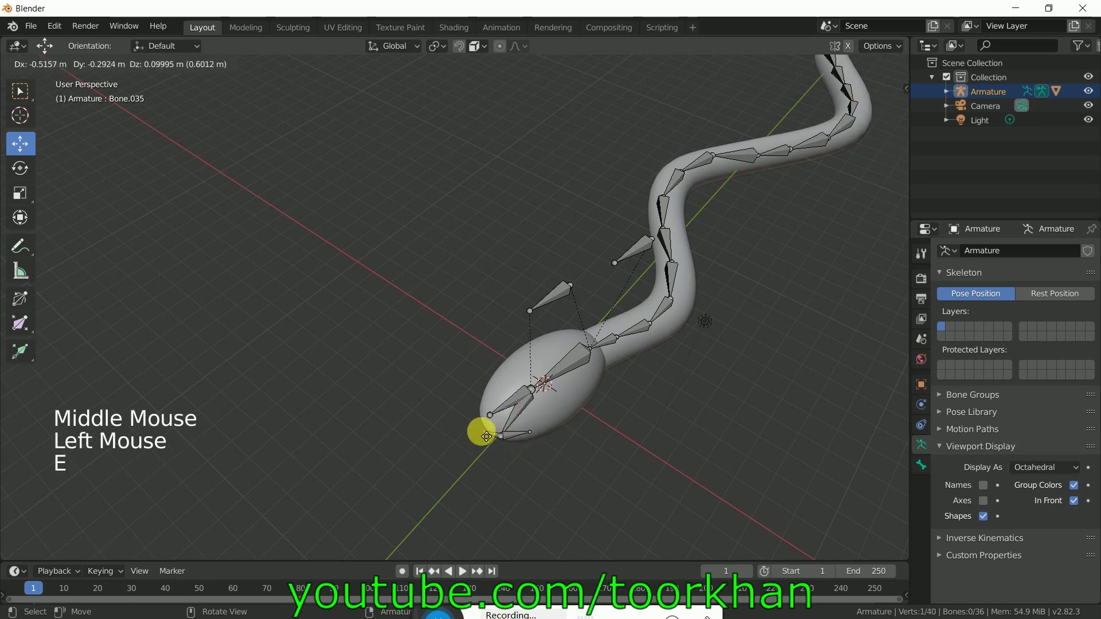
pyautogui.click(486, 428)
pyautogui.moveTo(479, 421); pyautogui.dragTo(608, 359, button='middle')
pyautogui.click(648, 426)
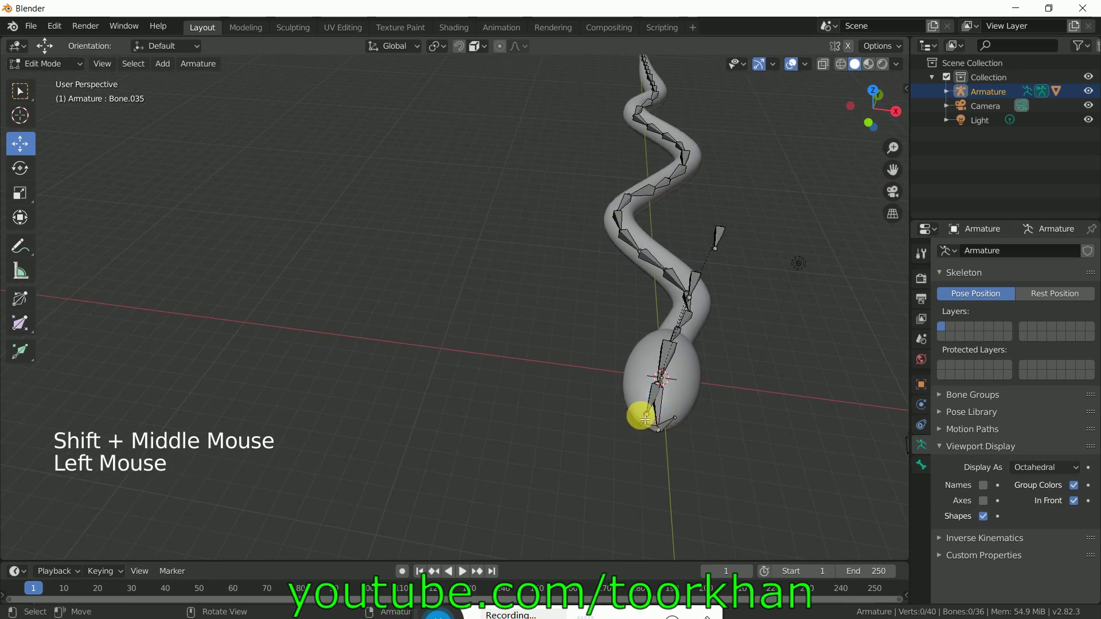
# Extrude two small bones from the upper jaw bone's tip, one toward each side of the mouth
pyautogui.doubleClick(650, 417)
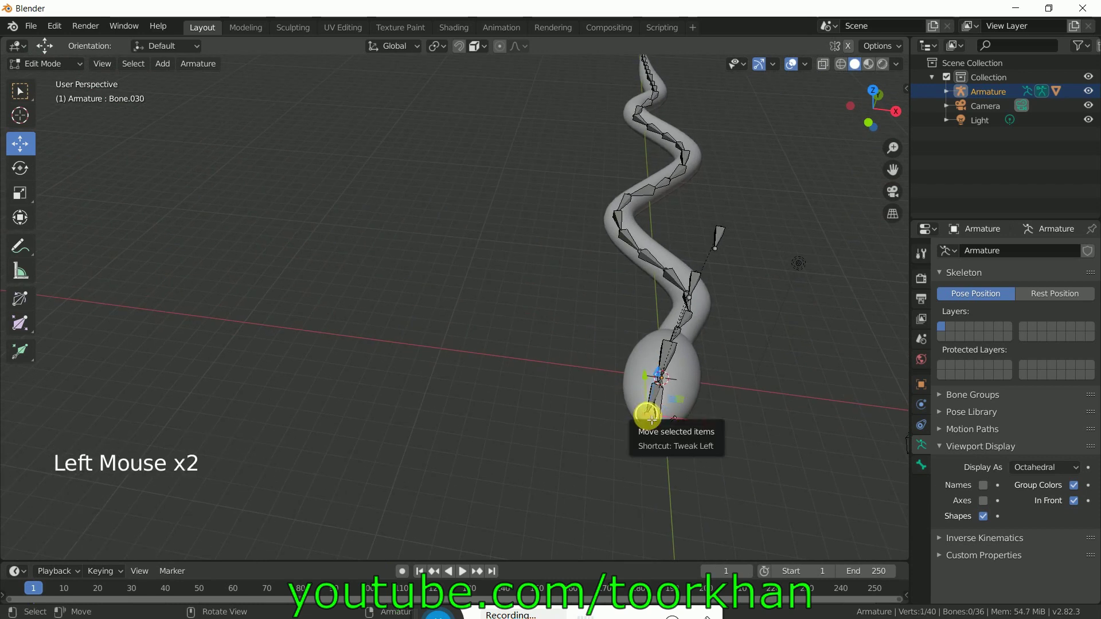
pyautogui.press('e')
pyautogui.click(684, 406)
pyautogui.click(647, 412)
pyautogui.press('e')
pyautogui.click(632, 403)
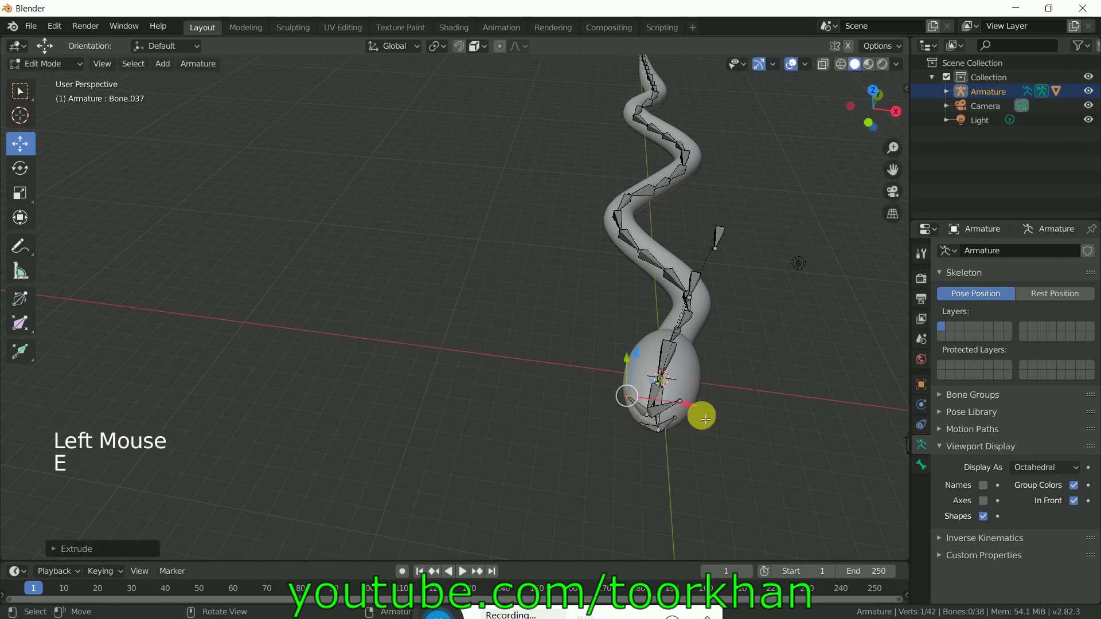
pyautogui.moveTo(700, 413); pyautogui.dragTo(657, 408, button='middle')
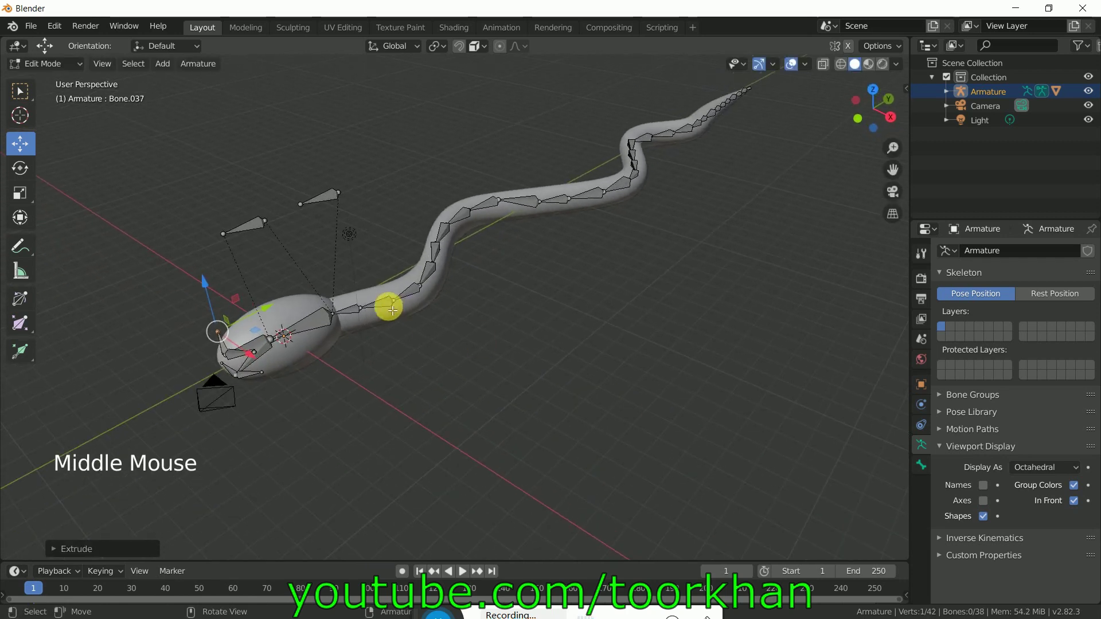
# In Object Mode, parent the snake mesh to the armature with automatic weights
pyautogui.click(46, 63)
pyautogui.click(50, 80)
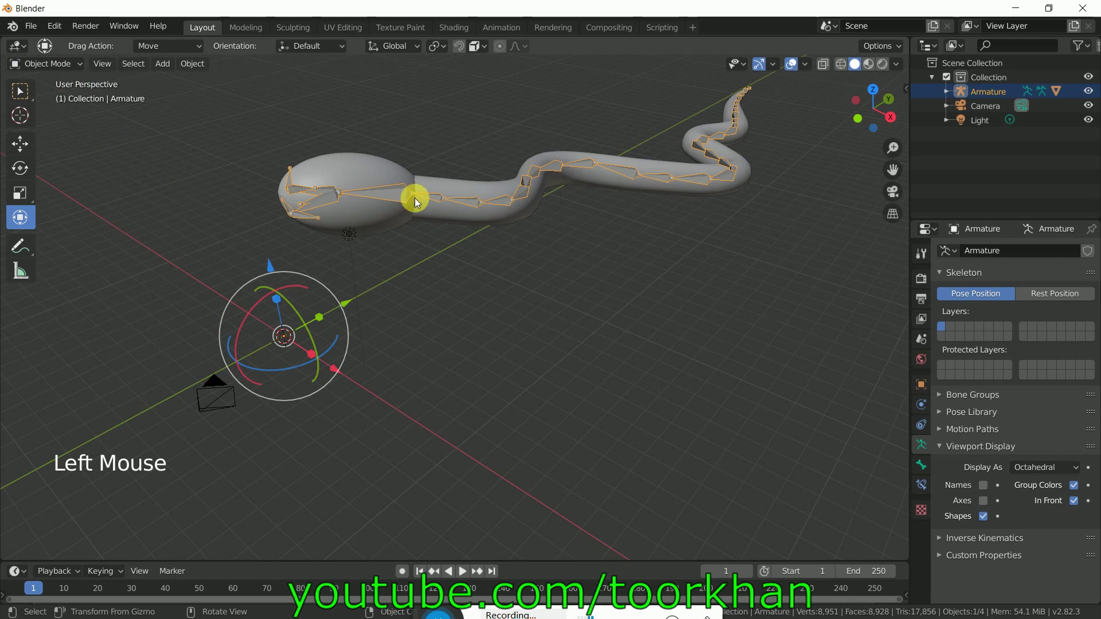
pyautogui.click(388, 165)
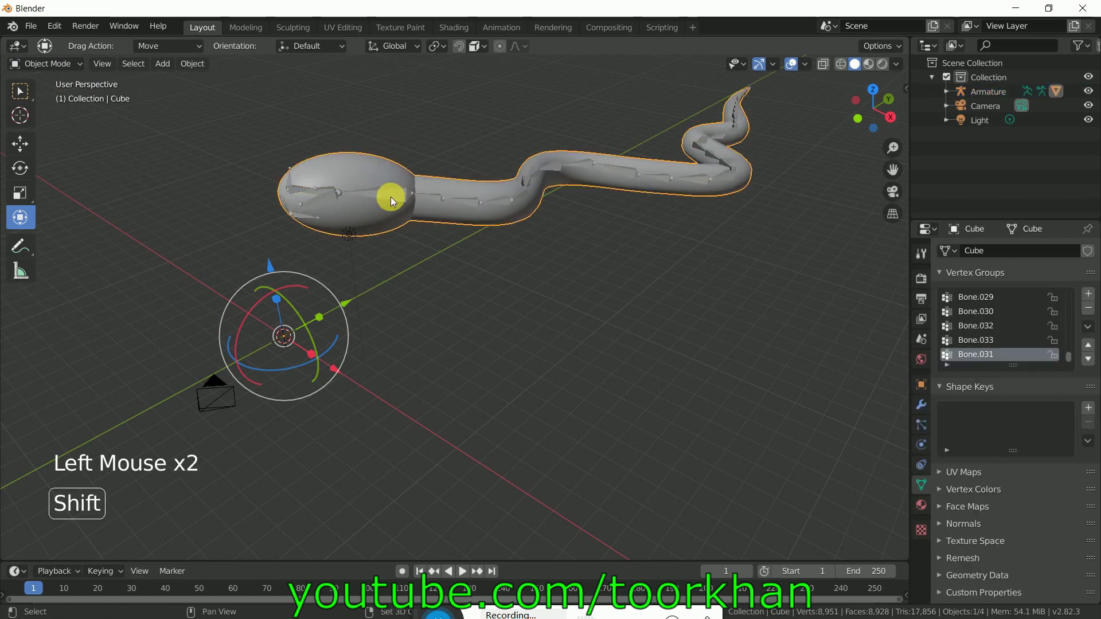
pyautogui.keyDown('shift'); pyautogui.click(432, 202); pyautogui.keyUp('shift')
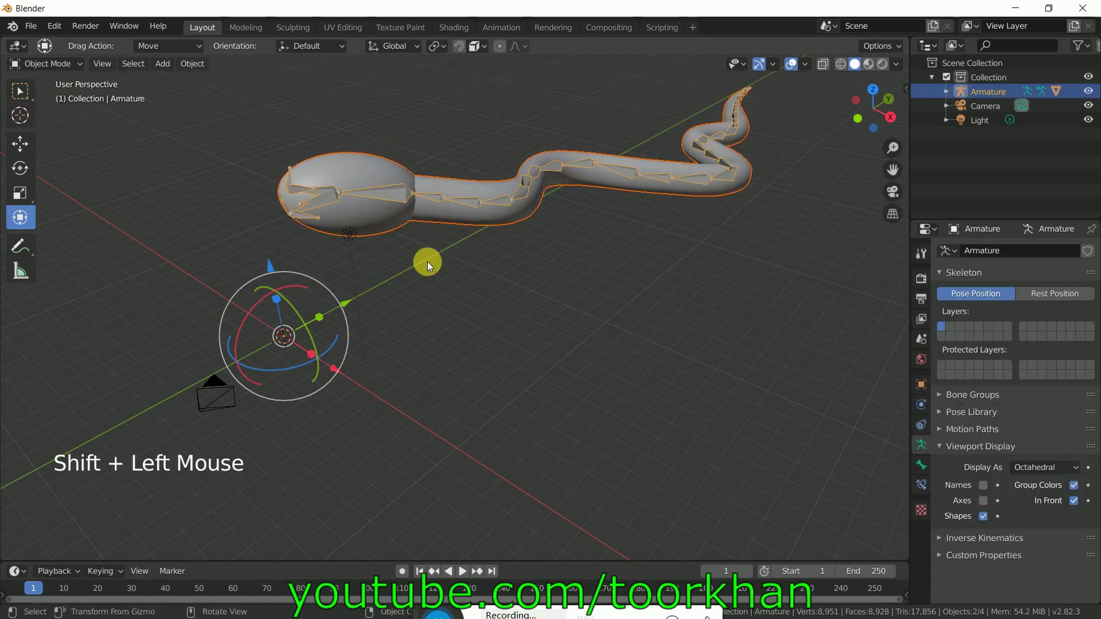
pyautogui.hotkey('ctrl', 'p')
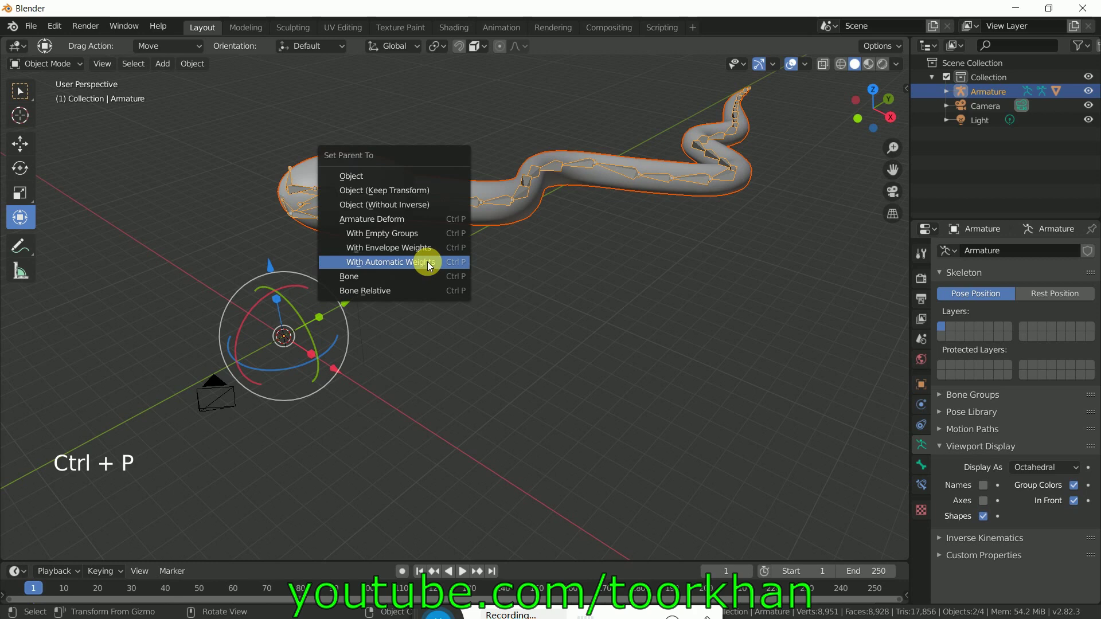
pyautogui.click(428, 262)
# Enter Pose Mode on the armature and rotate the lower jaw bone inside the snake's head
pyautogui.click(41, 64)
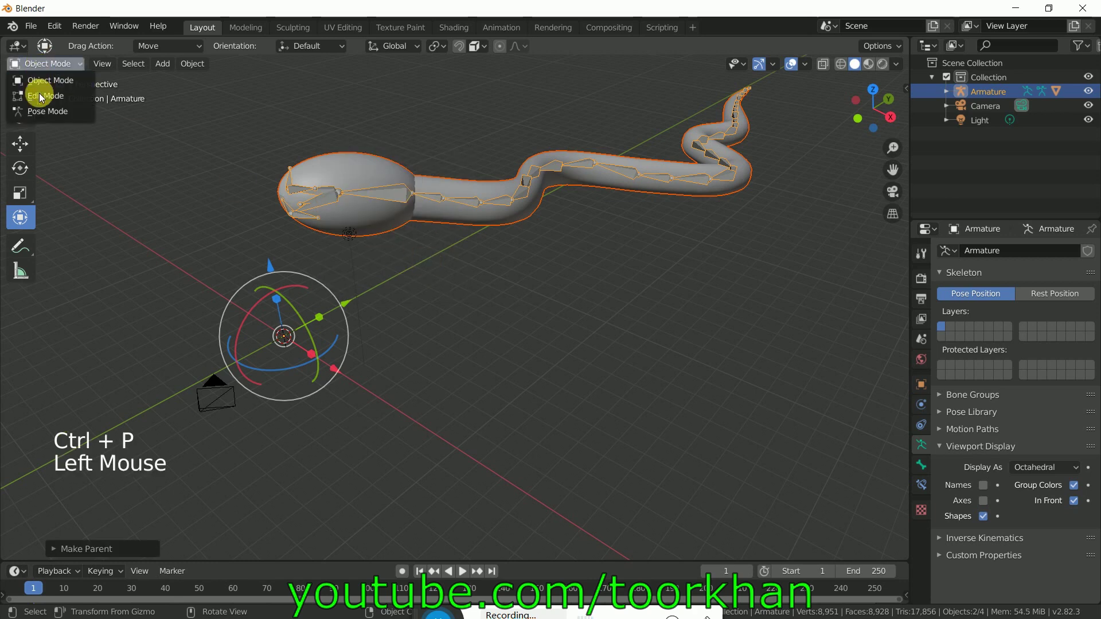
pyautogui.click(40, 111)
pyautogui.moveTo(281, 215); pyautogui.dragTo(132, 124, button='middle')
pyautogui.click(371, 280)
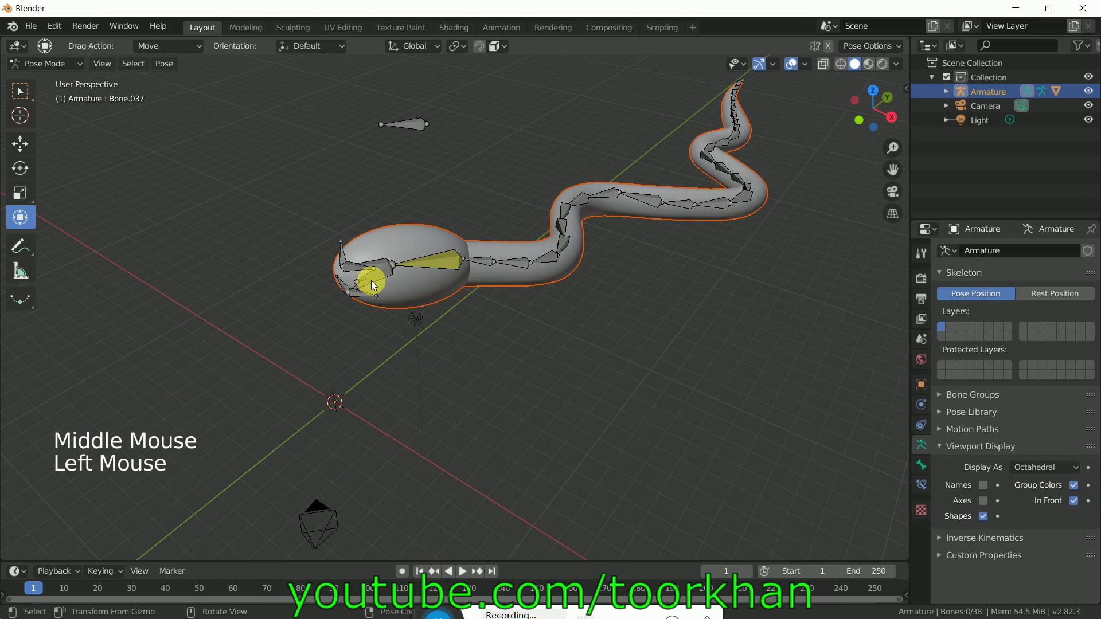
pyautogui.moveTo(374, 228); pyautogui.dragTo(385, 288)
pyautogui.moveTo(386, 287); pyautogui.dragTo(459, 270, button='middle')
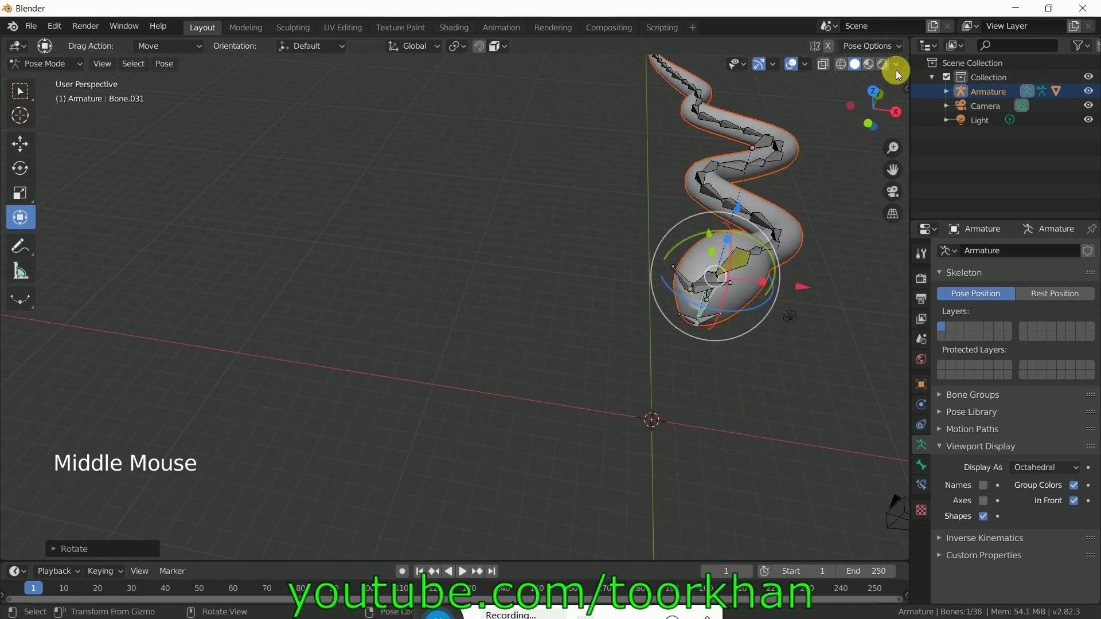
# With viewport overlays hidden, adjust the lower jaw bone's rotation while checking the mouth shape, and show the overlays again
pyautogui.click(791, 64)
pyautogui.moveTo(786, 109); pyautogui.dragTo(691, 241, button='middle')
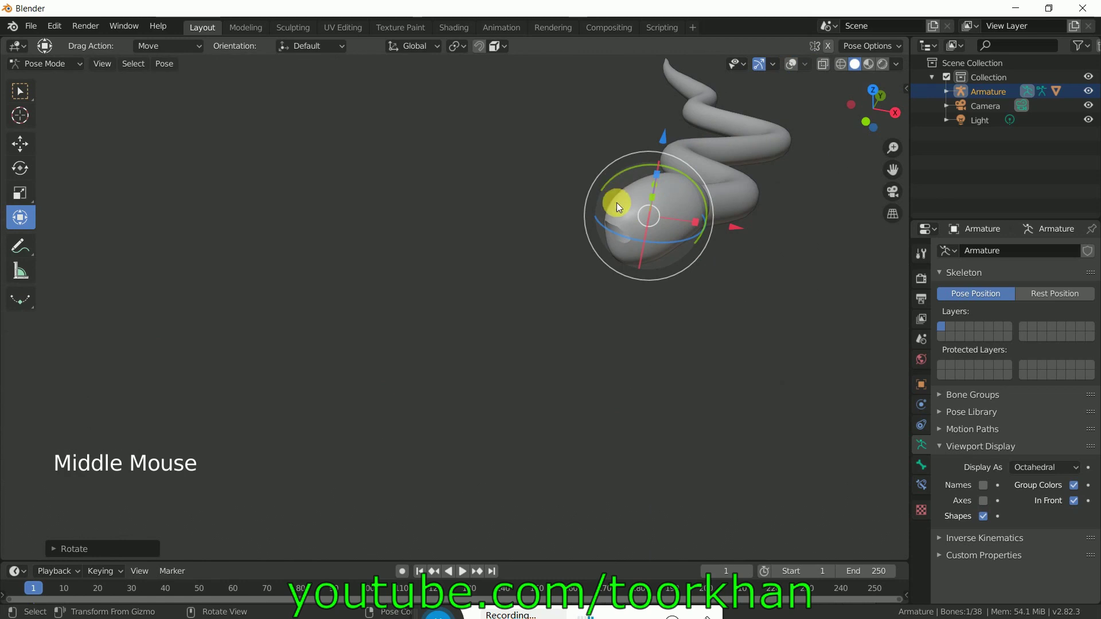
pyautogui.moveTo(614, 164); pyautogui.dragTo(623, 198)
pyautogui.moveTo(621, 179)
pyautogui.mouseDown()
pyautogui.moveTo(637, 164)
pyautogui.moveTo(634, 185)
pyautogui.mouseUp()
pyautogui.moveTo(635, 185); pyautogui.dragTo(688, 244, button='middle')
pyautogui.scroll(-2, 687, 244)
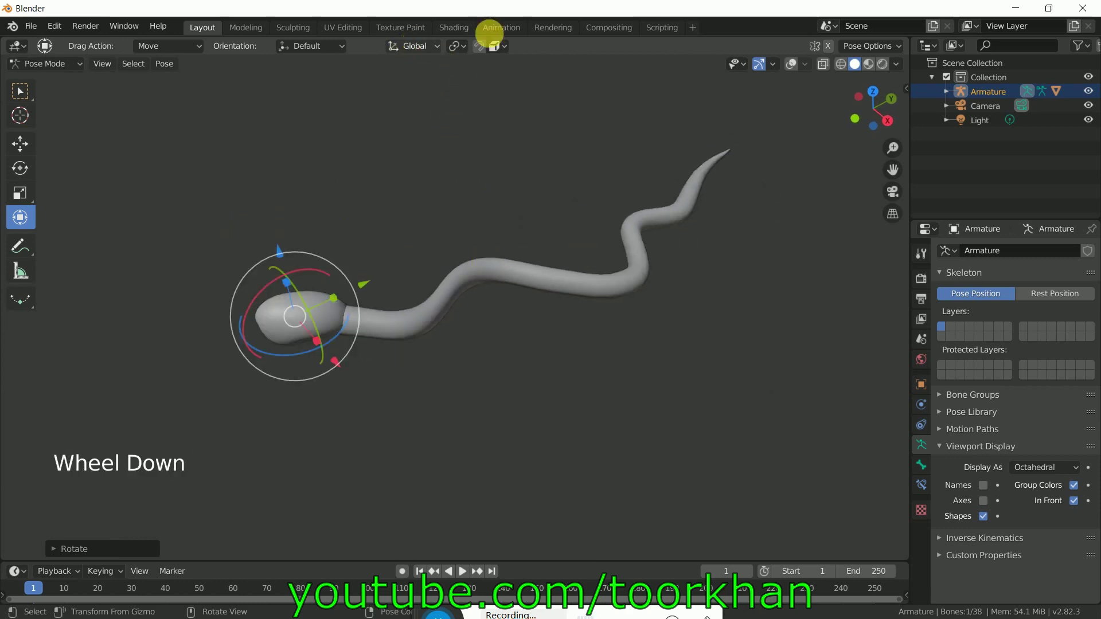
pyautogui.click(793, 64)
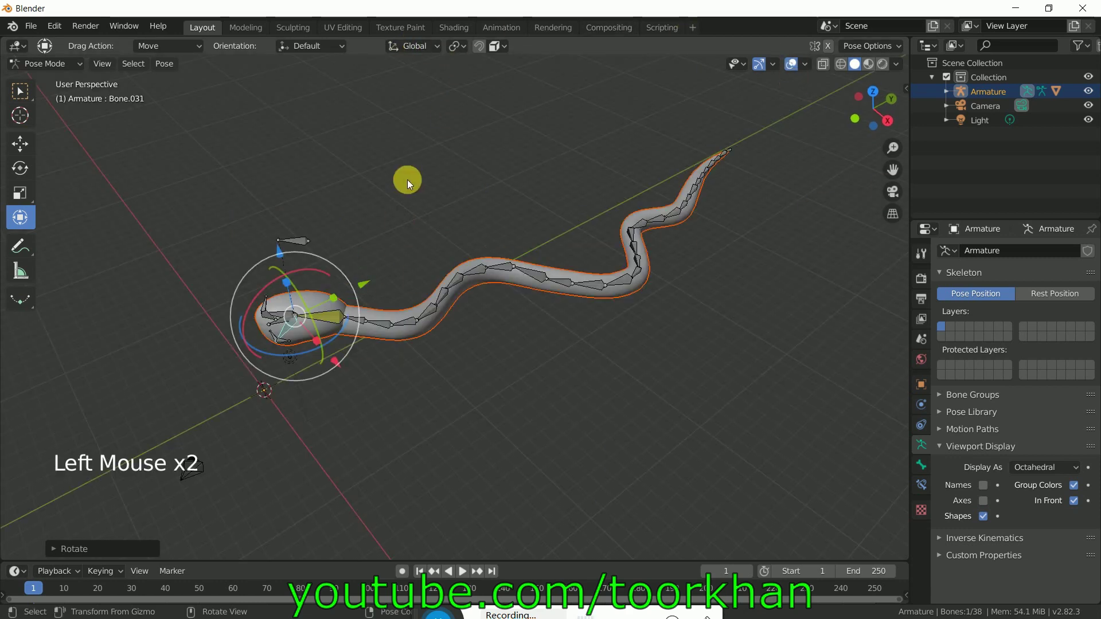
# Select the head's Inverse Kinematics control bone and pull it forward beyond the head to straighten the snake's body
pyautogui.click(298, 249)
pyautogui.click(277, 324)
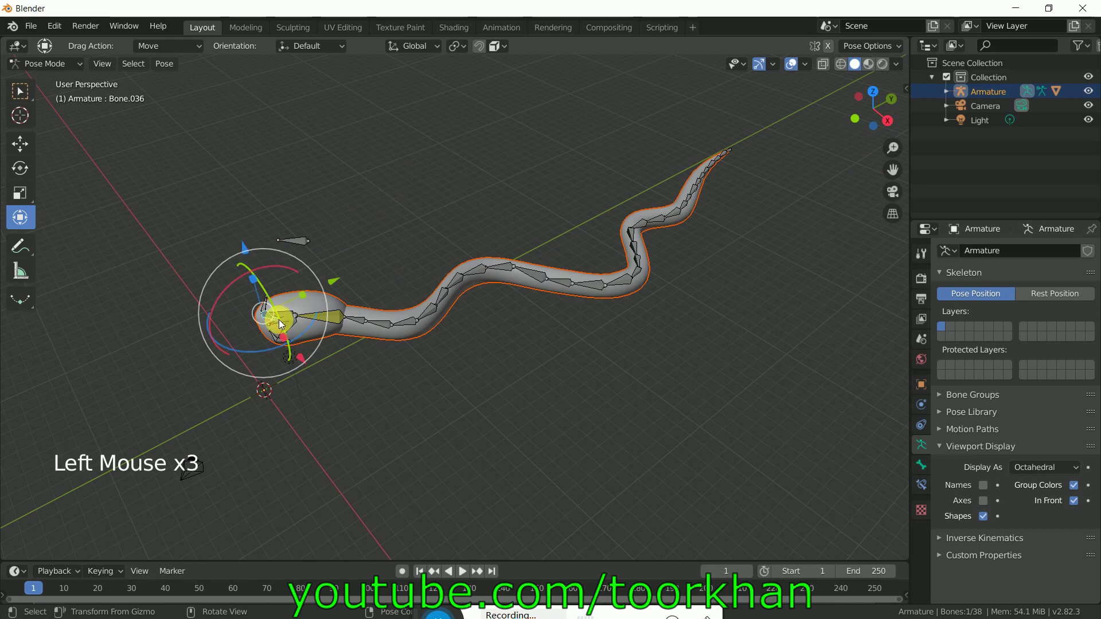
pyautogui.scroll(2, 319, 295)
pyautogui.keyDown('shift'); pyautogui.moveTo(319, 295); pyautogui.dragTo(463, 248, button='middle'); pyautogui.keyUp('shift')
pyautogui.click(468, 231)
pyautogui.click(473, 232)
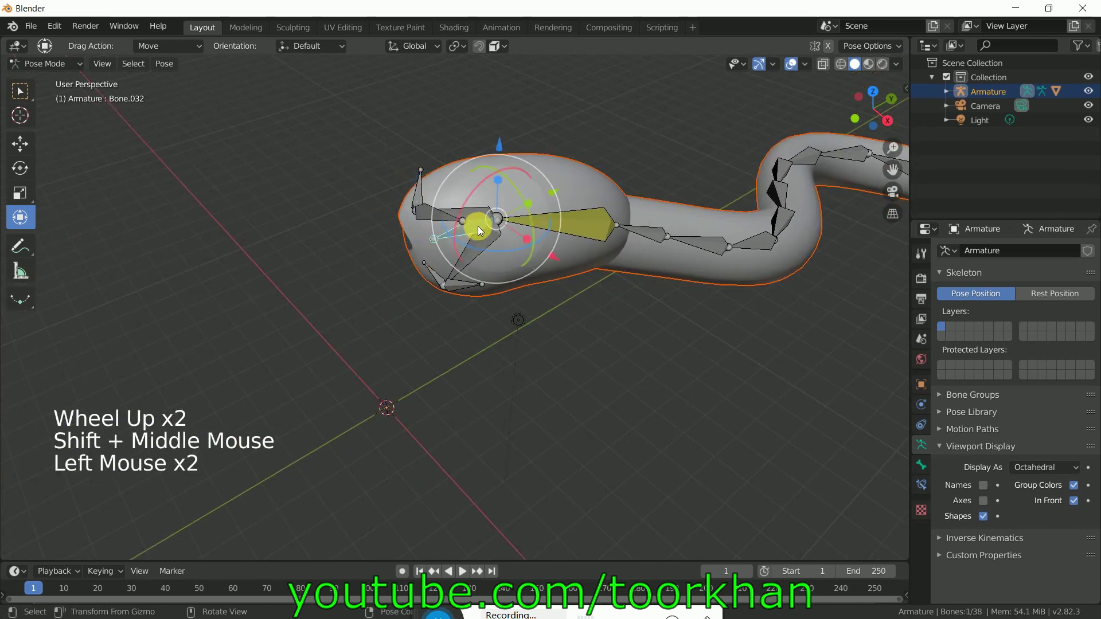
pyautogui.moveTo(497, 225); pyautogui.dragTo(408, 251)
pyautogui.scroll(-4, 518, 242)
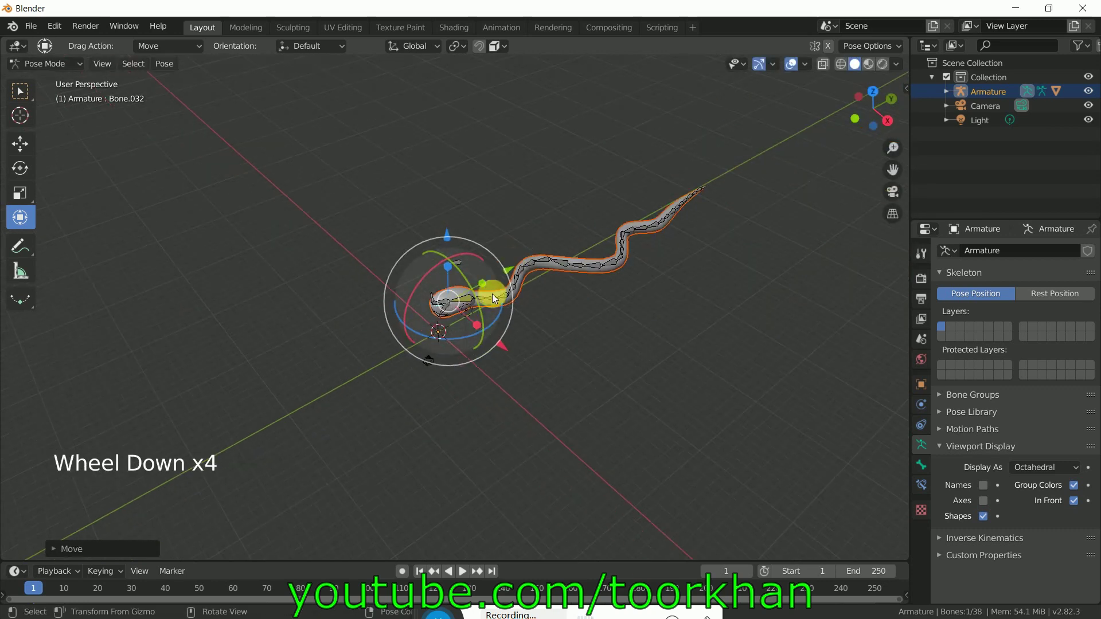
pyautogui.moveTo(455, 306); pyautogui.dragTo(335, 299)
pyautogui.scroll(2, 410, 287)
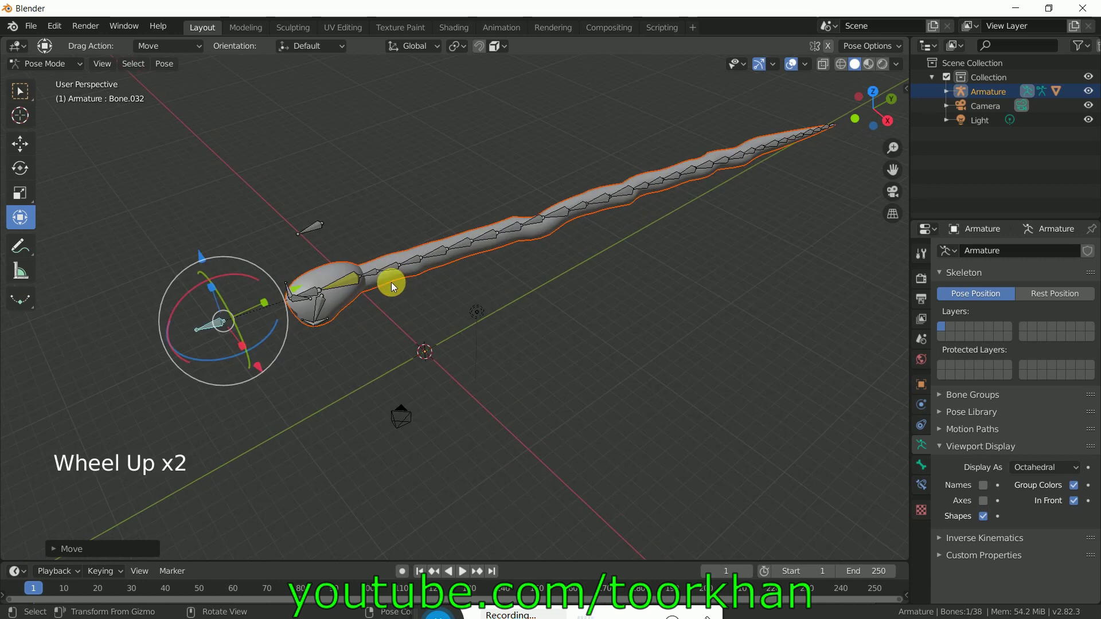
# Add a Copy Rotation constraint to the large head bone with the head control bone as its target
pyautogui.keyDown('shift'); pyautogui.moveTo(391, 283); pyautogui.dragTo(463, 291, button='middle'); pyautogui.keyUp('shift')
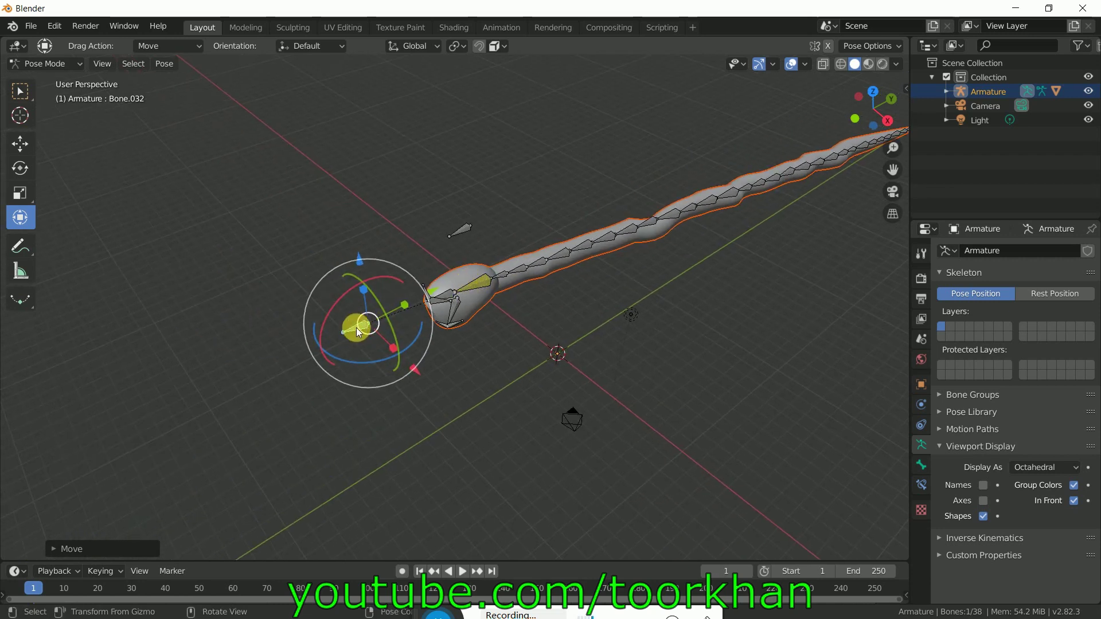
pyautogui.keyDown('shift'); pyautogui.click(477, 285); pyautogui.keyUp('shift')
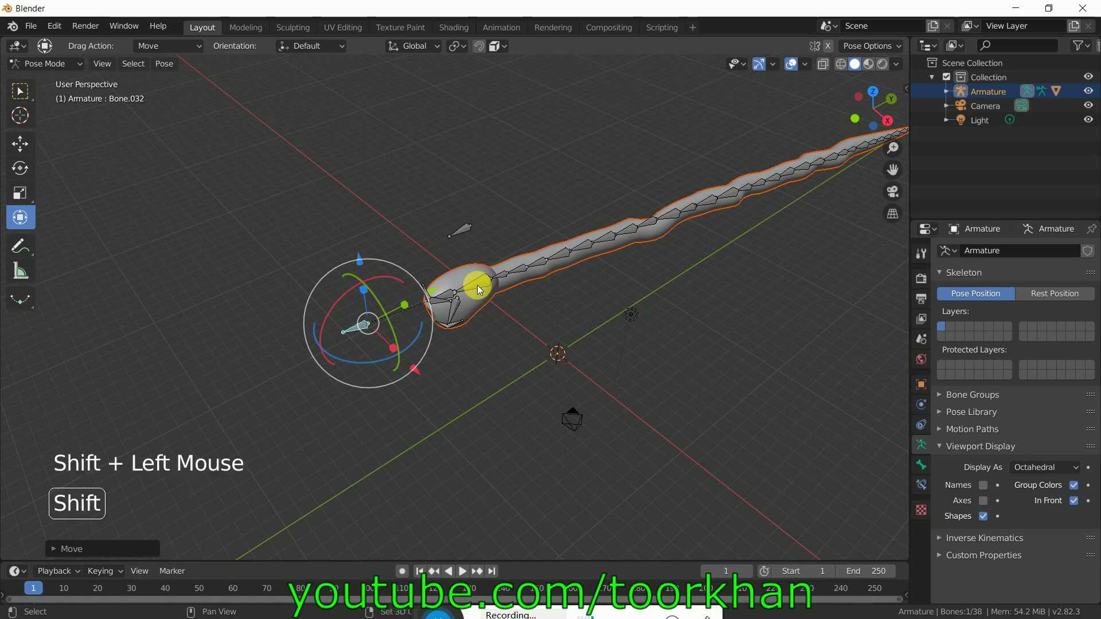
pyautogui.hotkey('shift', 'ctrl', 'c')
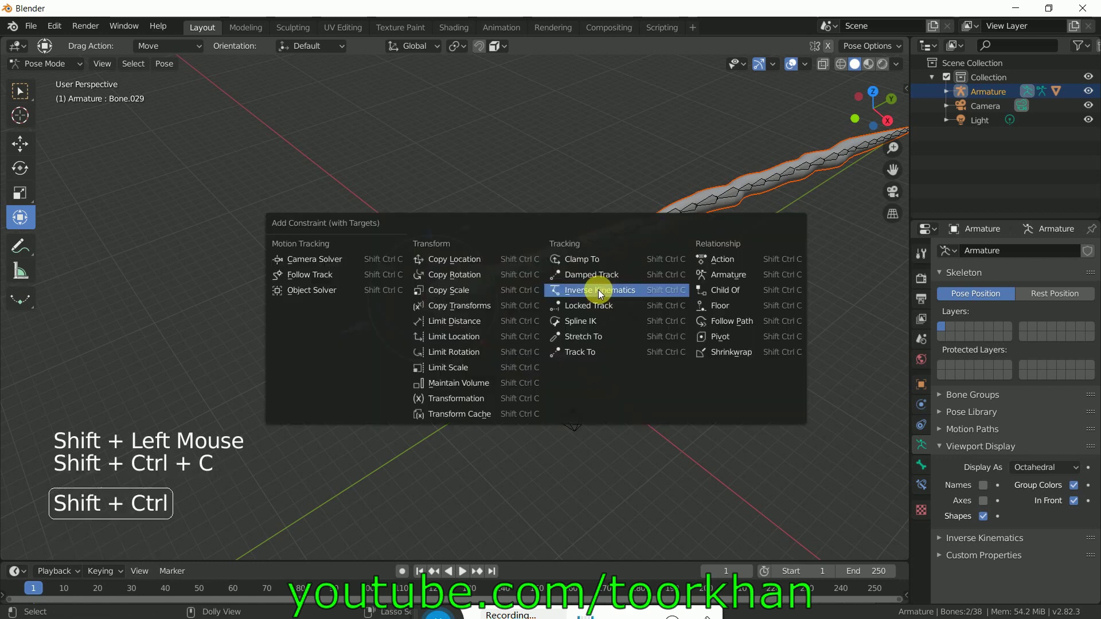
pyautogui.click(455, 275)
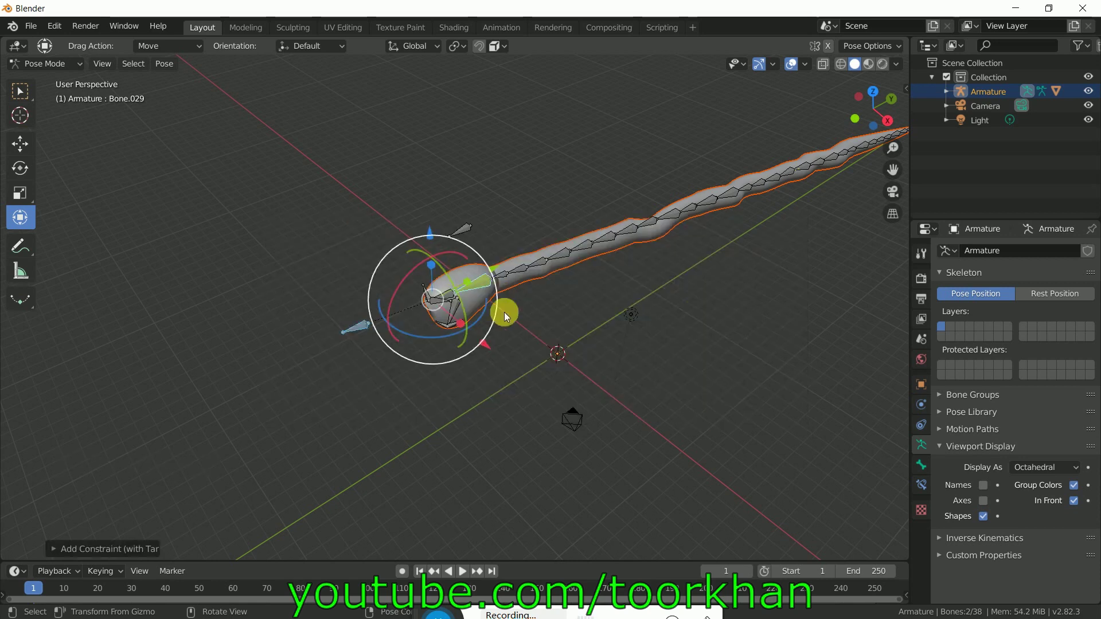
# Rotate the head control bone about the X axis and move it back toward the tail so the body bends into curves
pyautogui.click(361, 336)
pyautogui.click(357, 330)
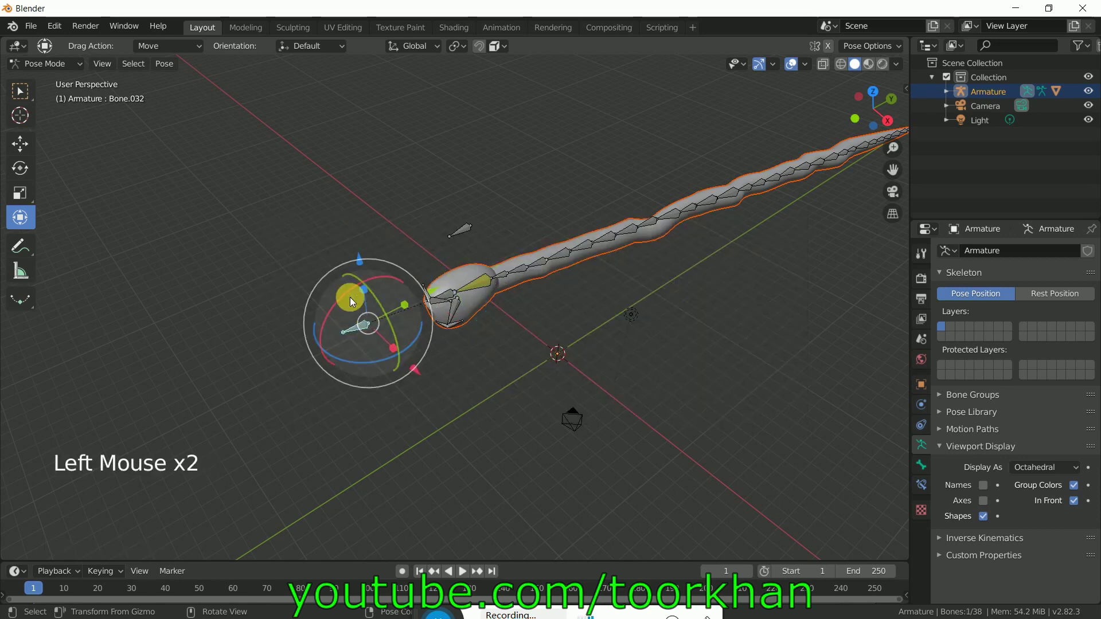
pyautogui.moveTo(350, 297); pyautogui.dragTo(351, 290)
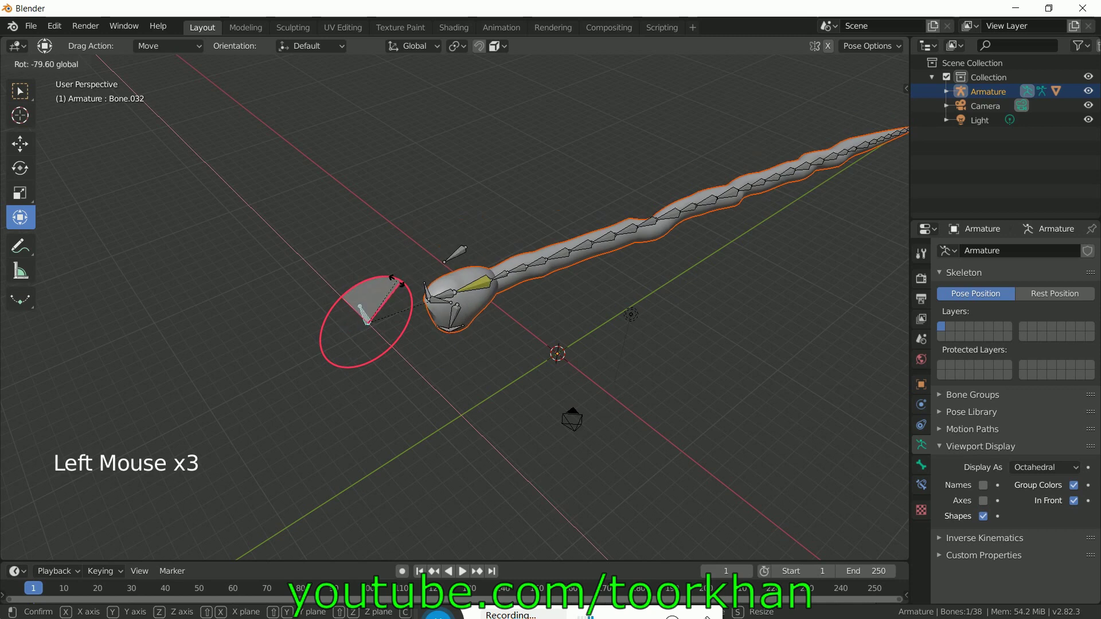
pyautogui.moveTo(370, 285); pyautogui.dragTo(748, 256)
pyautogui.scroll(-2, 597, 305)
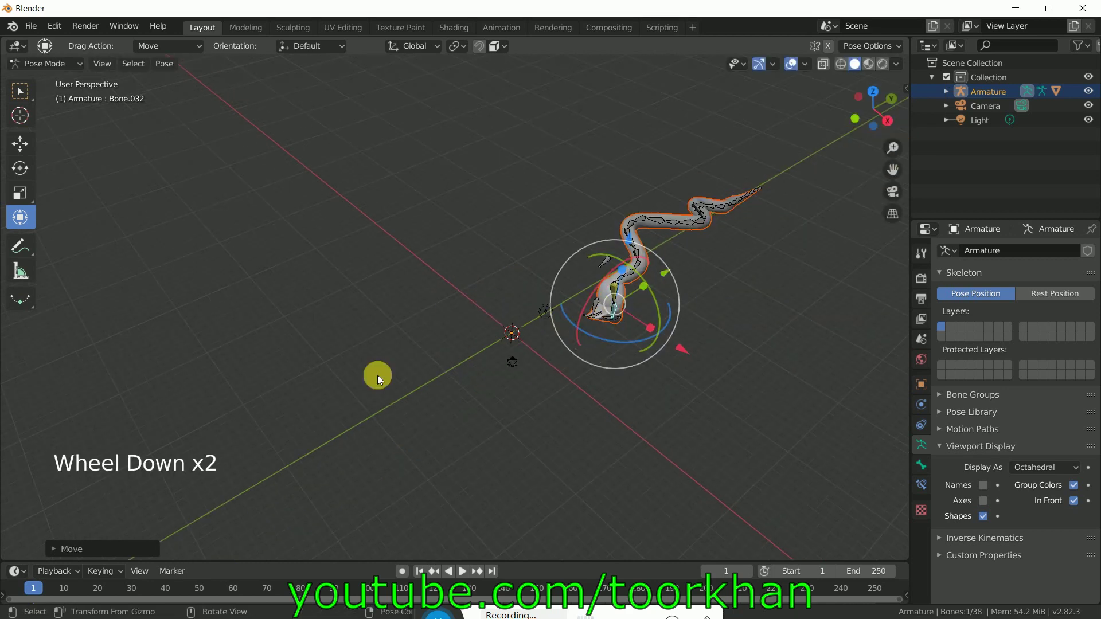
pyautogui.moveTo(615, 306); pyautogui.dragTo(352, 276)
pyautogui.moveTo(355, 184); pyautogui.dragTo(377, 172)
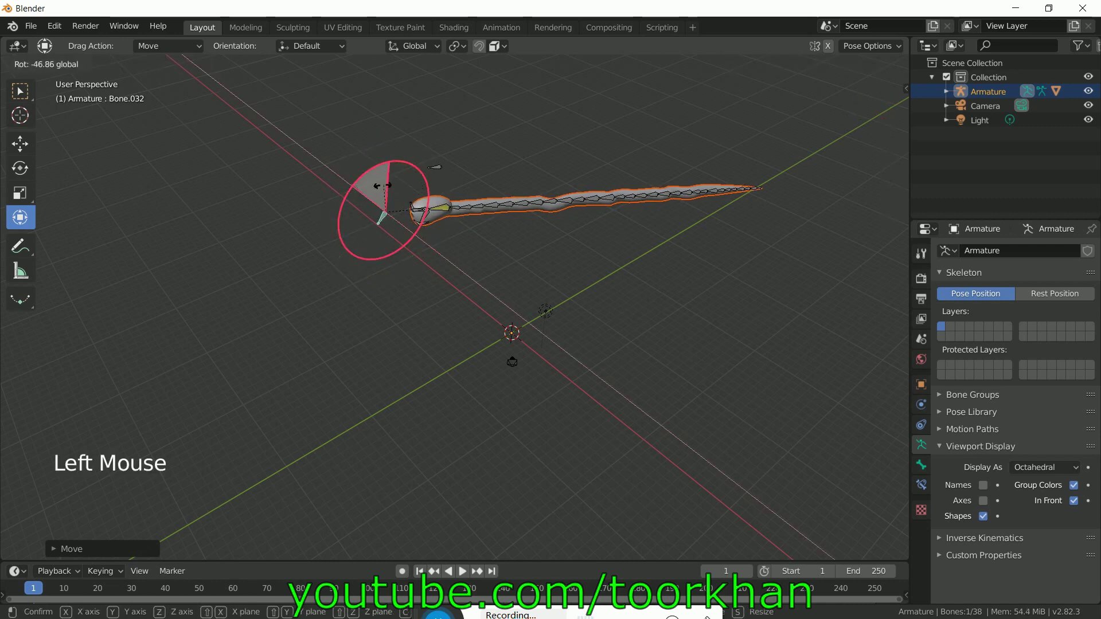
pyautogui.moveTo(396, 185); pyautogui.dragTo(599, 321)
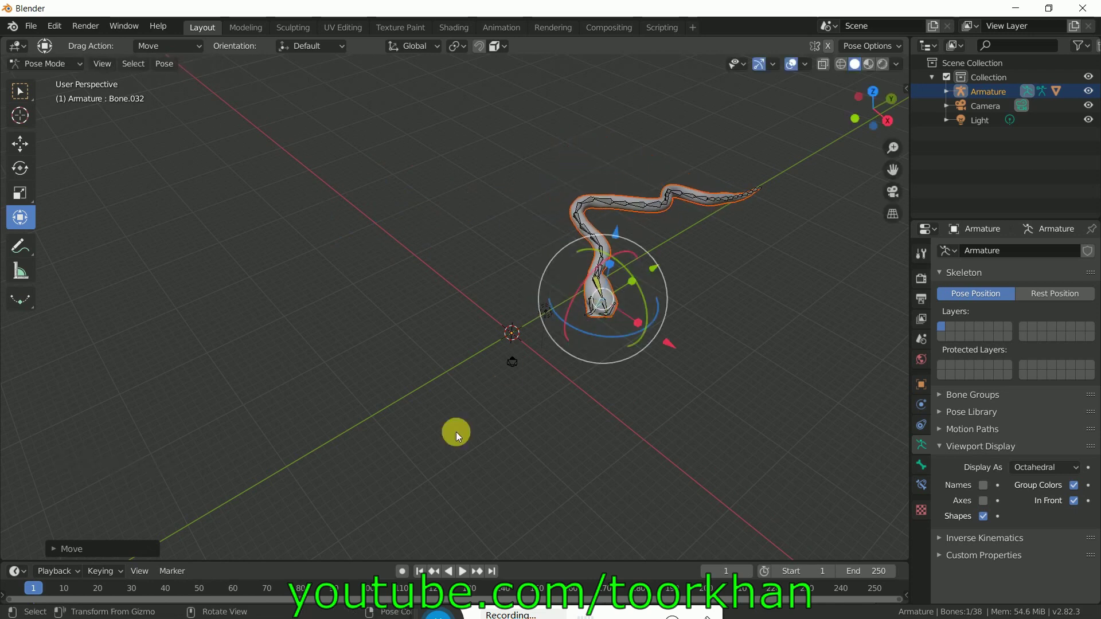
# Enlarge the timeline, enable auto keying and insert a keyframe for the head control bone at frame 1
pyautogui.moveTo(359, 562); pyautogui.dragTo(369, 525)
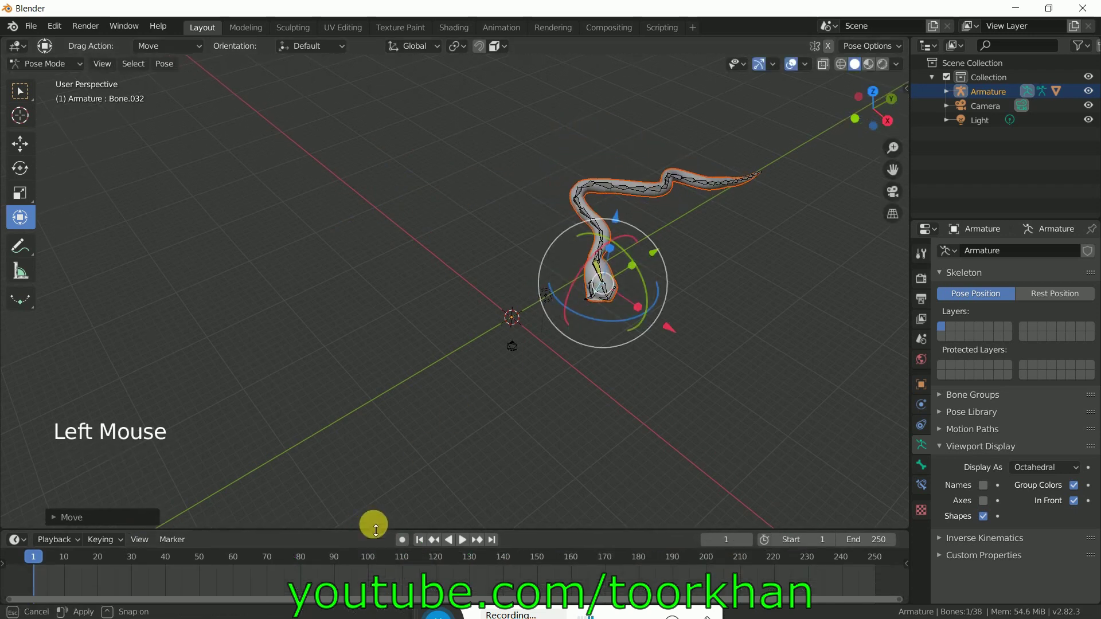
pyautogui.click(403, 534)
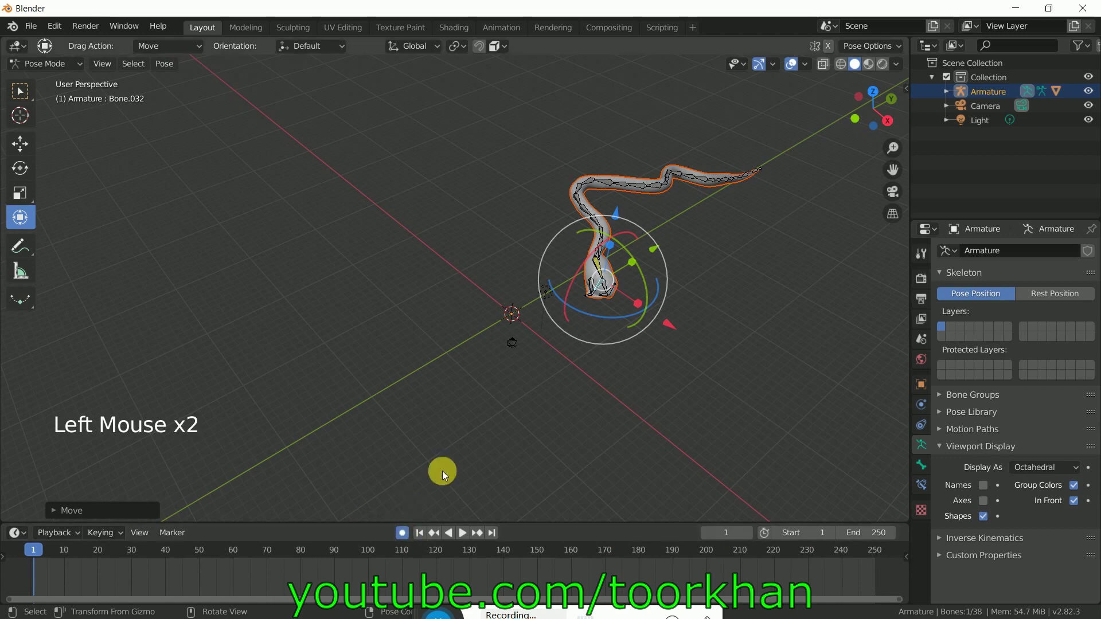
pyautogui.press('i')
pyautogui.click(702, 276)
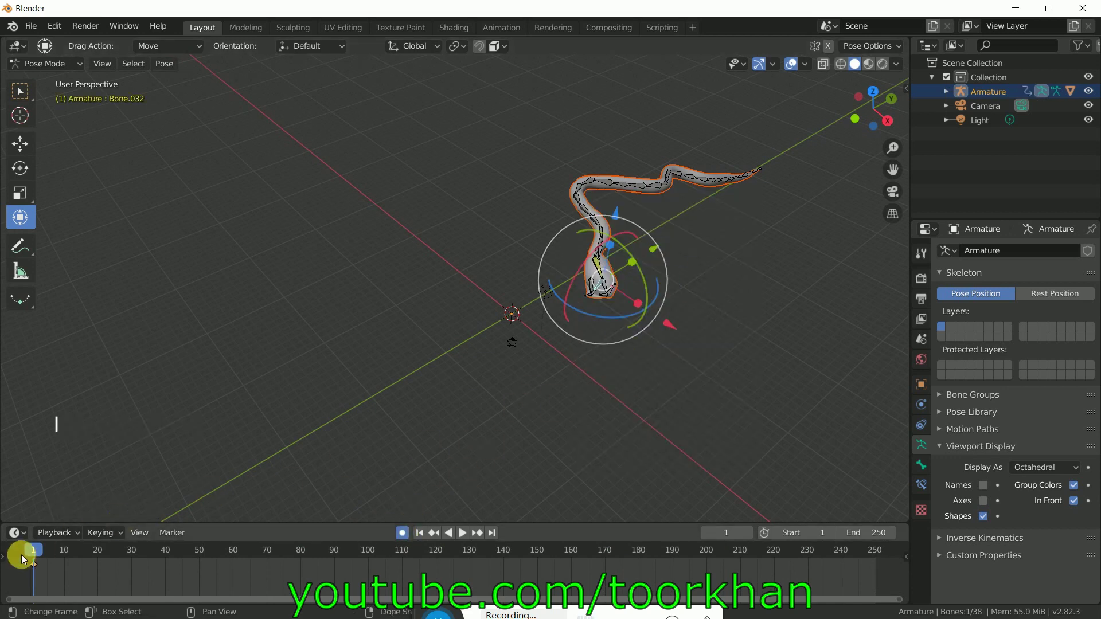
# At frame 50, move the head control bone to key a new curled pose of the snake
pyautogui.moveTo(31, 557); pyautogui.dragTo(43, 555)
pyautogui.moveTo(198, 556); pyautogui.dragTo(200, 556)
pyautogui.moveTo(618, 260); pyautogui.dragTo(645, 307, button='middle')
pyautogui.moveTo(363, 333); pyautogui.dragTo(610, 172)
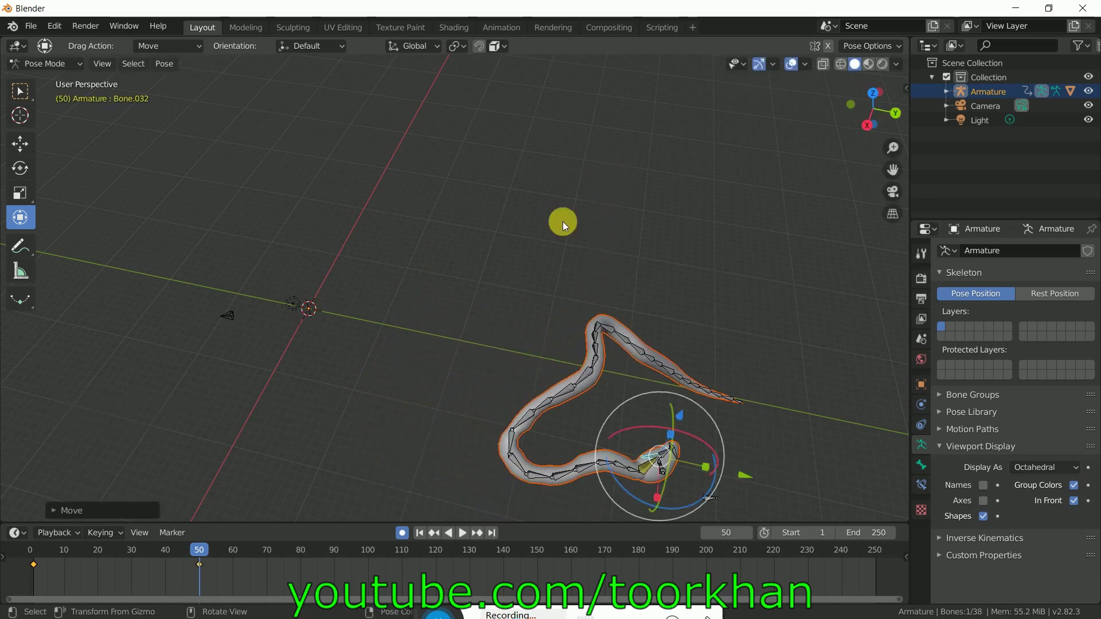
# Go to frame 90 and reposition the head control bone to key another pose
pyautogui.click(202, 551)
pyautogui.press('space')
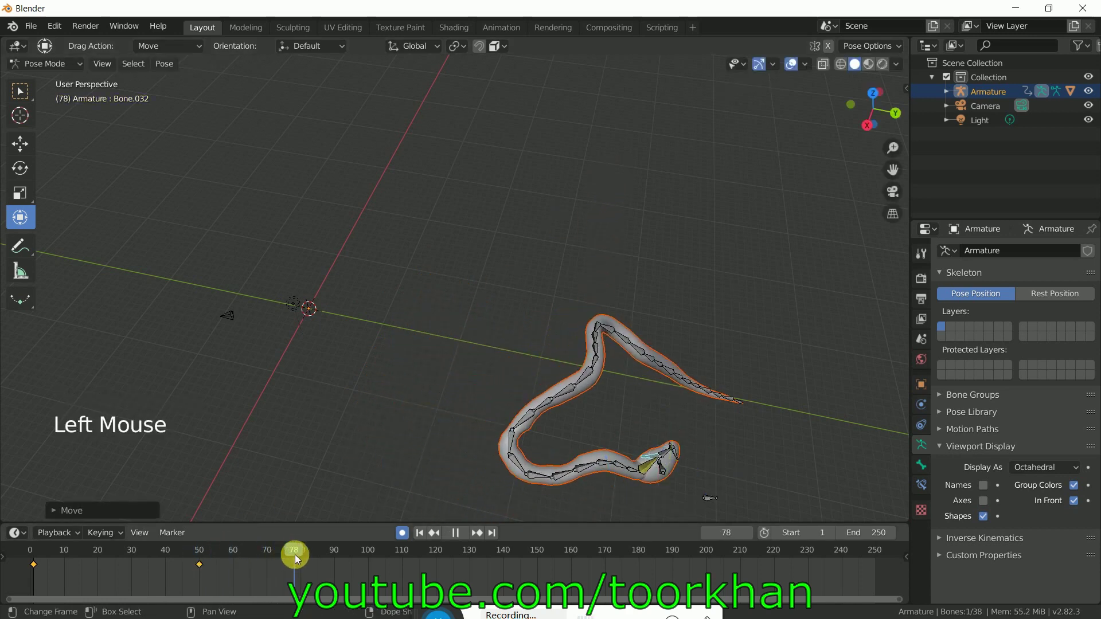
pyautogui.moveTo(298, 555); pyautogui.dragTo(335, 559)
pyautogui.moveTo(652, 462); pyautogui.dragTo(388, 559)
pyautogui.scroll(-3, 588, 423)
# Key new poses of the head control bone at frames 129, 160 and 199
pyautogui.moveTo(480, 563); pyautogui.dragTo(467, 563)
pyautogui.moveTo(718, 403); pyautogui.dragTo(684, 412)
pyautogui.moveTo(469, 550); pyautogui.dragTo(571, 562)
pyautogui.moveTo(733, 366); pyautogui.dragTo(748, 383)
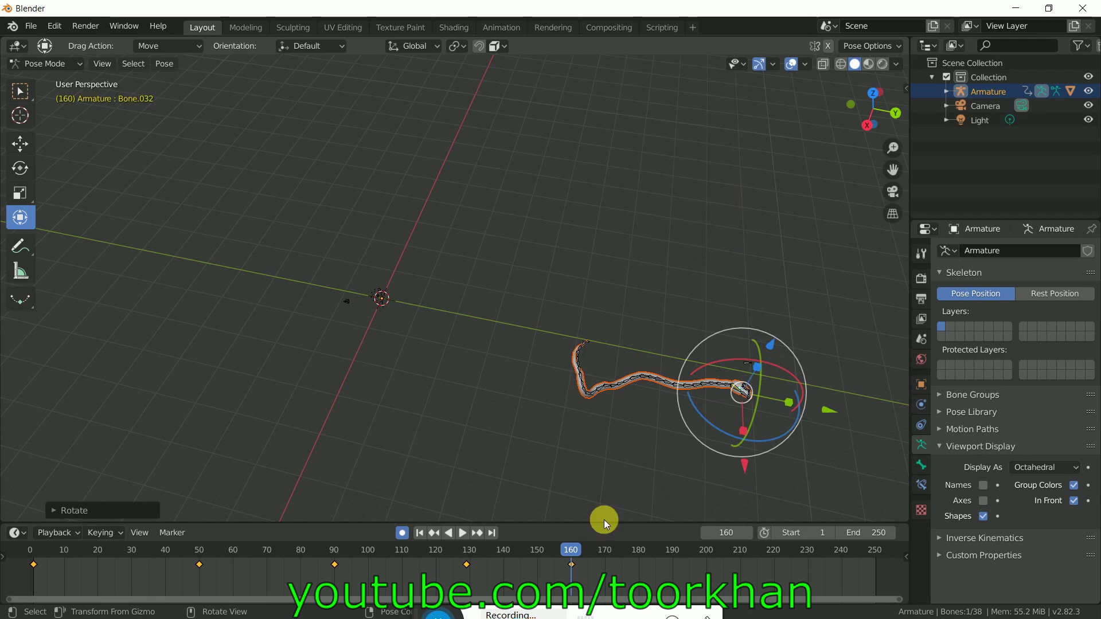
pyautogui.moveTo(575, 552); pyautogui.dragTo(704, 554)
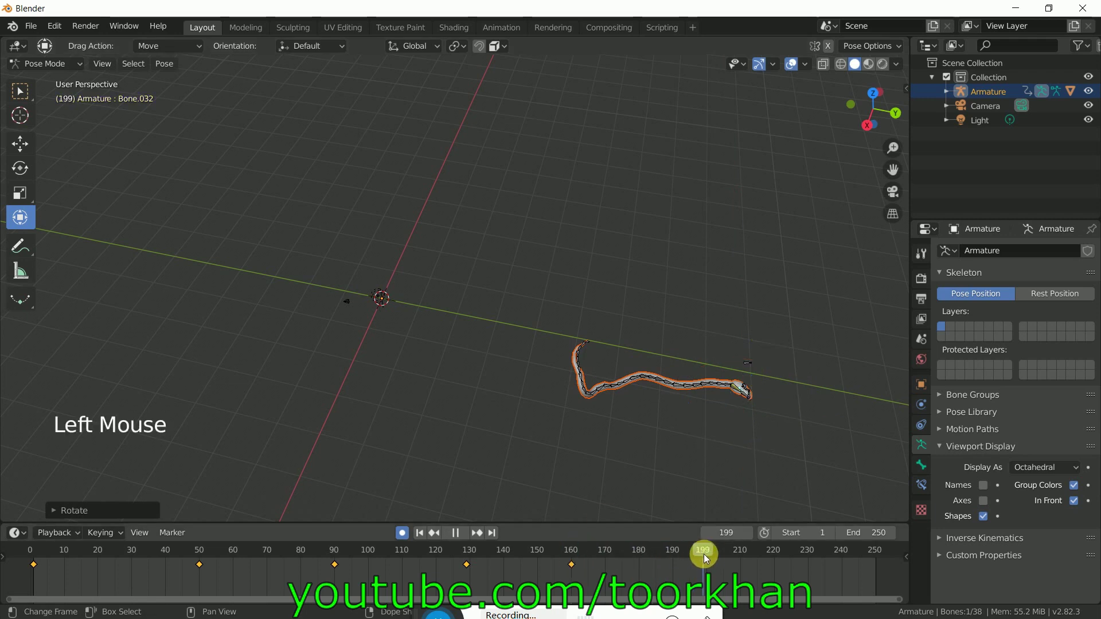
pyautogui.moveTo(753, 362); pyautogui.dragTo(692, 369)
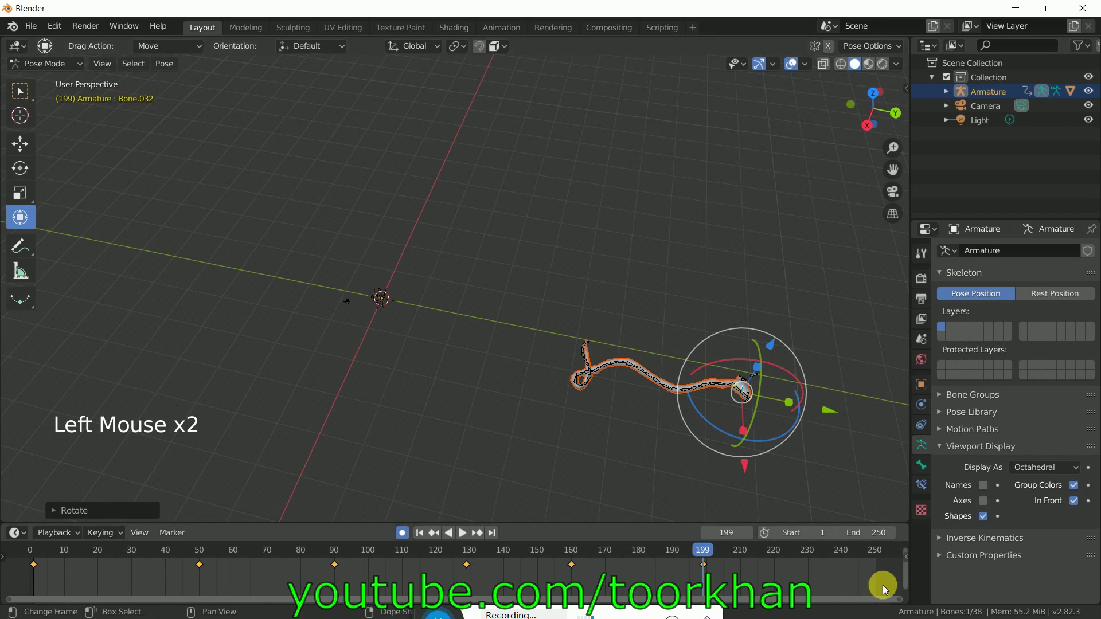
# At frame 240, move the head control bone farther from the tail to key the snake's next pose
pyautogui.moveTo(704, 555); pyautogui.dragTo(757, 554)
pyautogui.moveTo(835, 559); pyautogui.dragTo(841, 557)
pyautogui.moveTo(721, 358); pyautogui.dragTo(761, 370)
pyautogui.moveTo(829, 421); pyautogui.dragTo(786, 429)
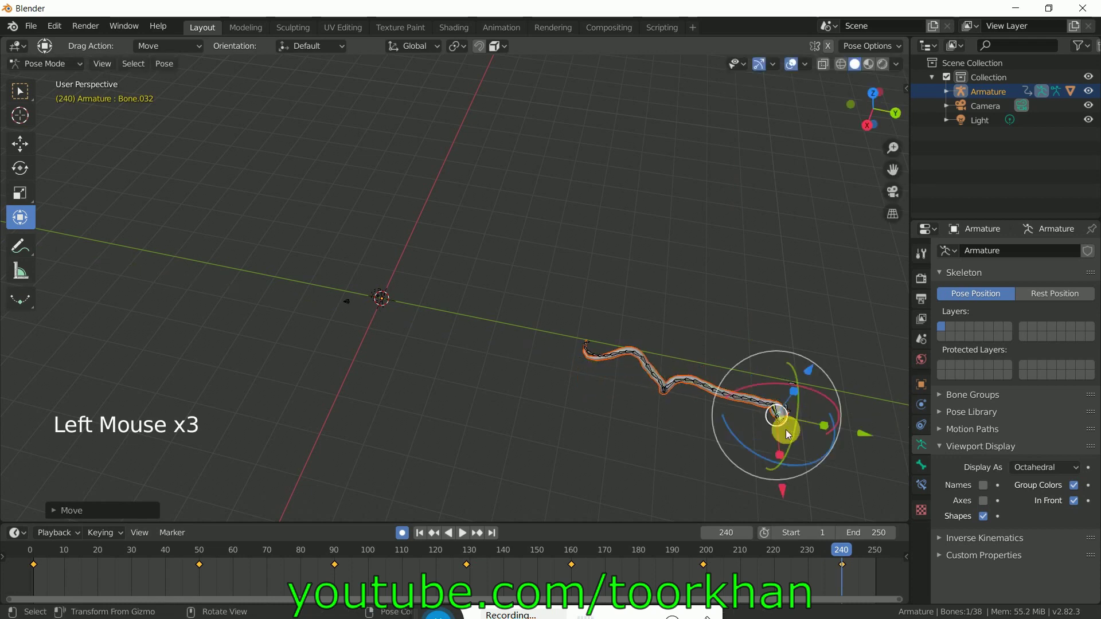
# Hide the viewport overlays, switch to Material Preview shading and play the snake animation
pyautogui.click(792, 65)
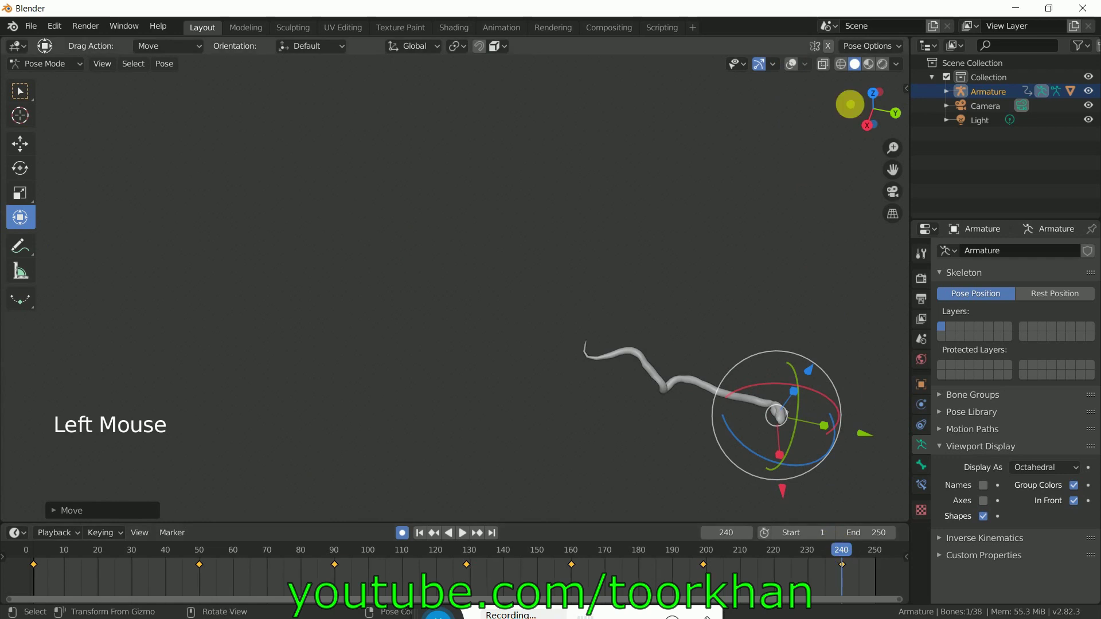
pyautogui.click(869, 64)
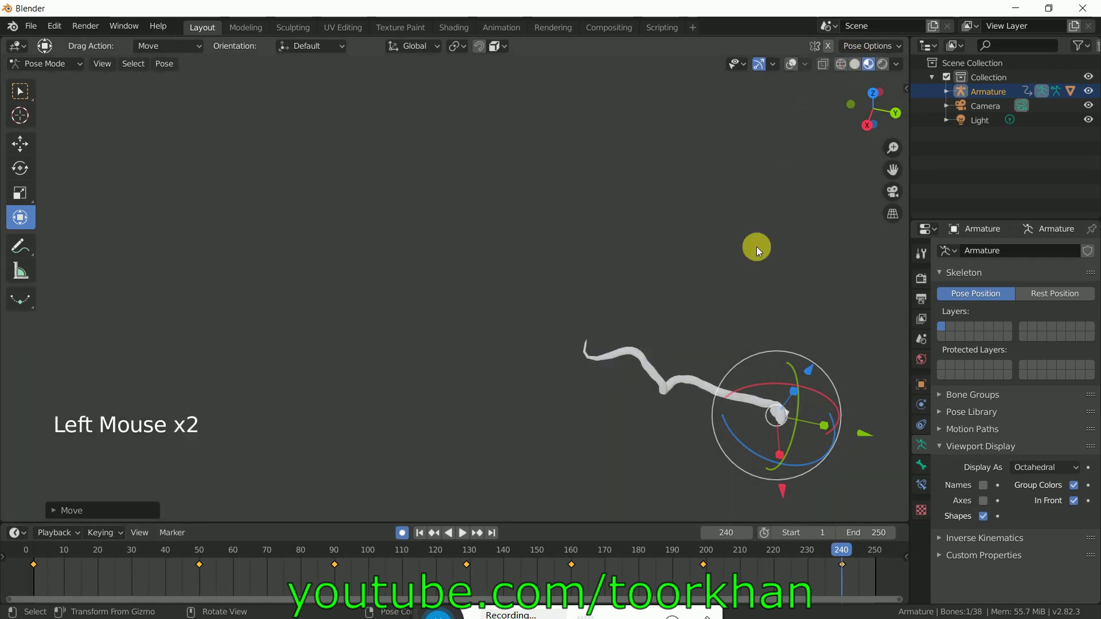
pyautogui.keyDown('shift'); pyautogui.moveTo(730, 286); pyautogui.dragTo(545, 213, button='middle'); pyautogui.keyUp('shift')
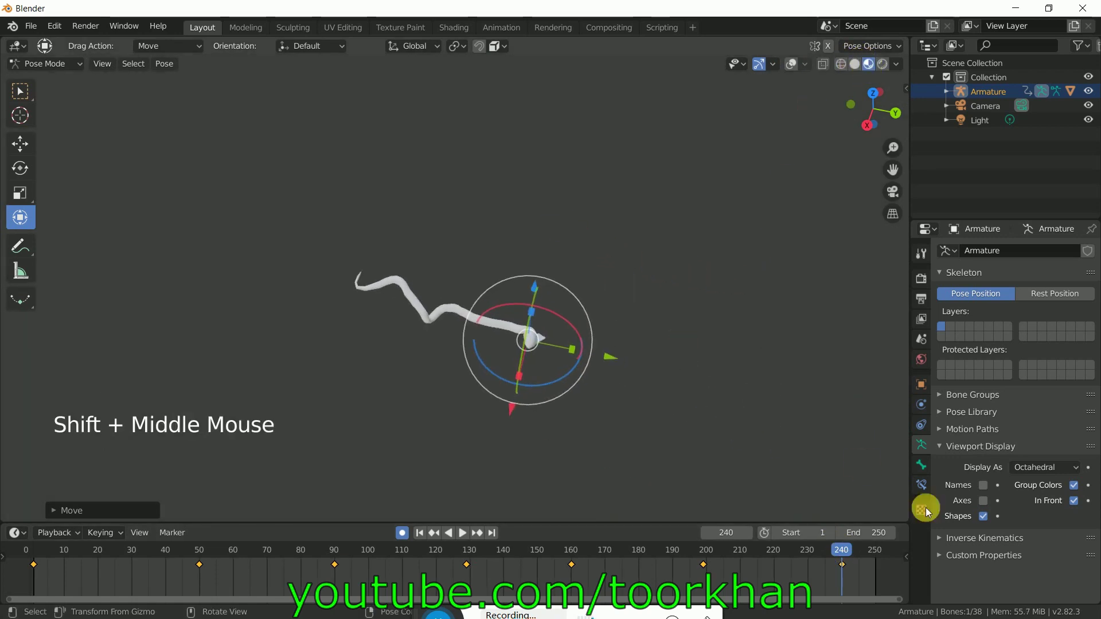
pyautogui.click(474, 536)
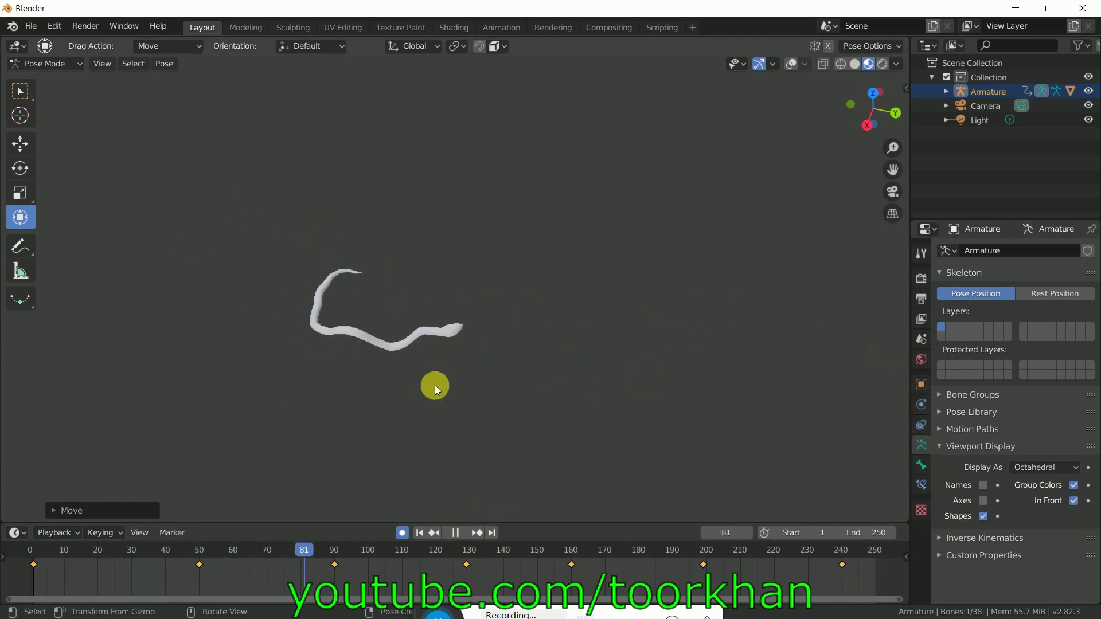
# Switch the armature to Object Mode and show the viewport overlays again
pyautogui.click(34, 64)
pyautogui.click(37, 77)
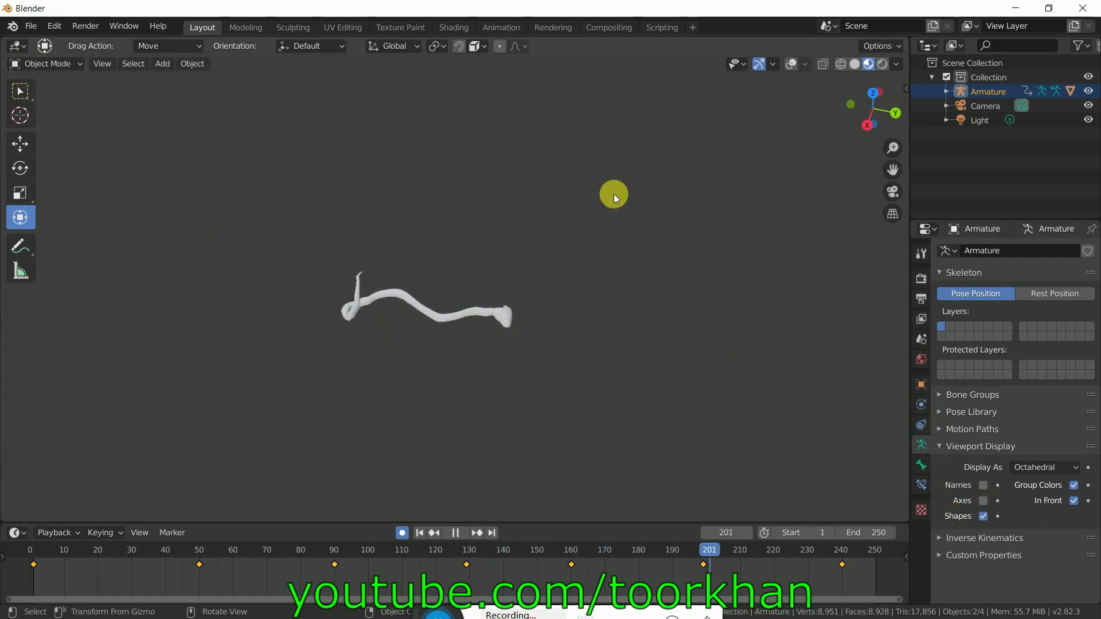
pyautogui.click(792, 63)
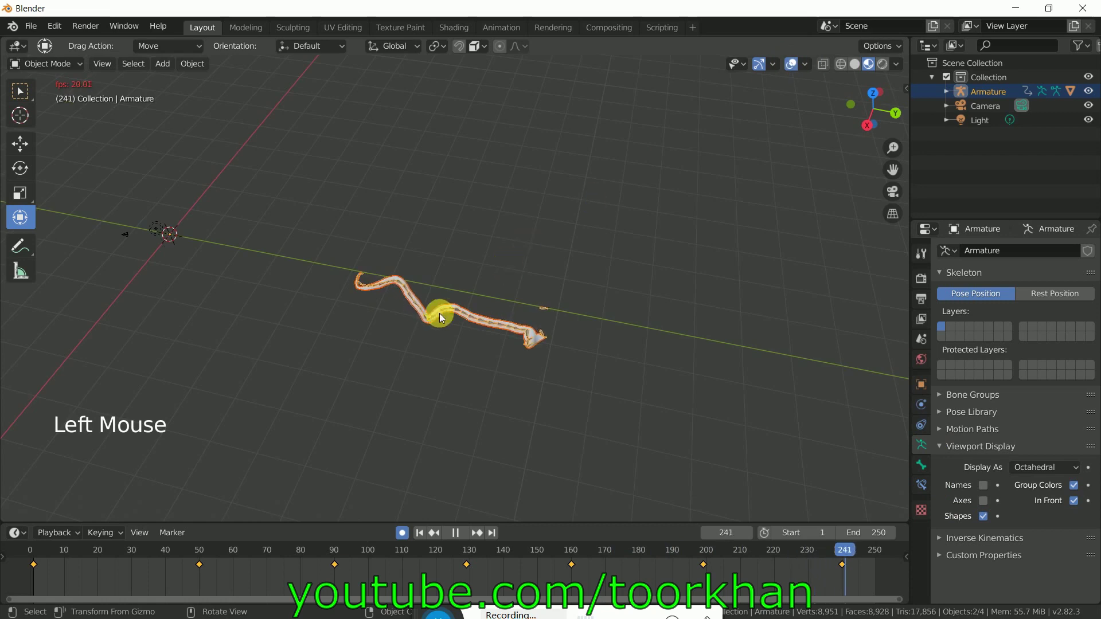
# Stop playback, select the snake mesh and darken its material's base color to near-black with a value of 0.059
pyautogui.click(418, 298)
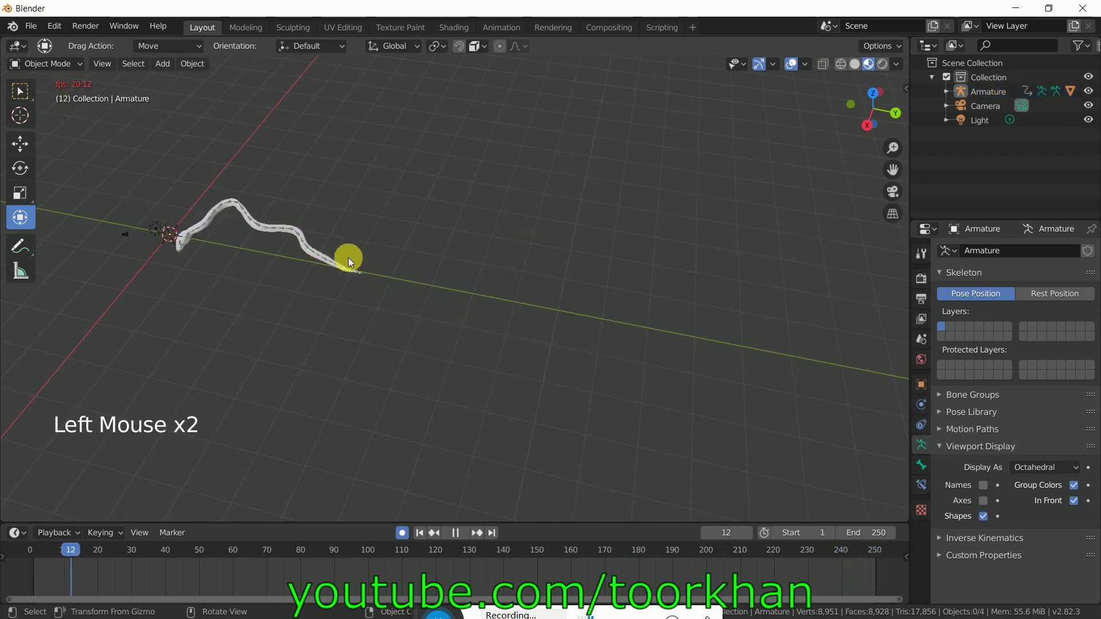
pyautogui.click(273, 222)
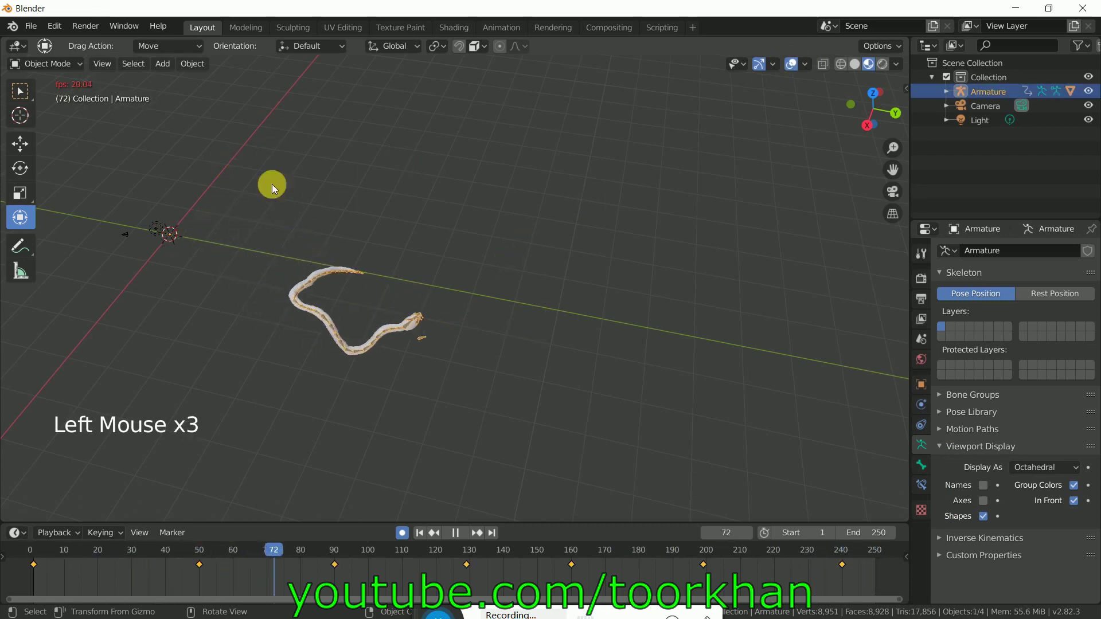
pyautogui.click(446, 531)
pyautogui.click(374, 322)
pyautogui.click(362, 331)
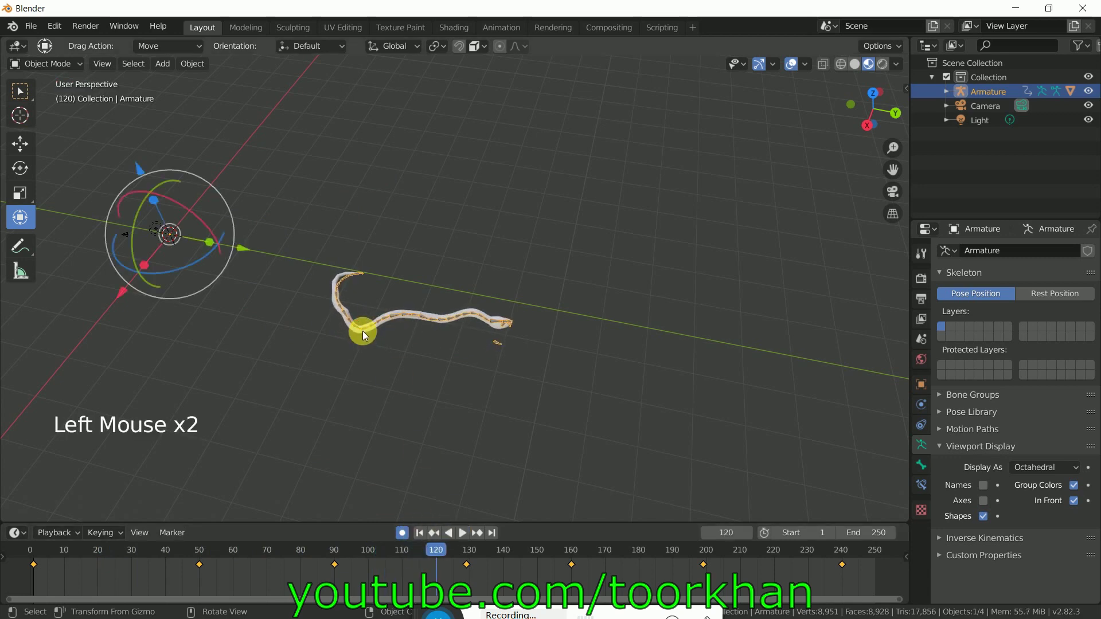
pyautogui.click(923, 504)
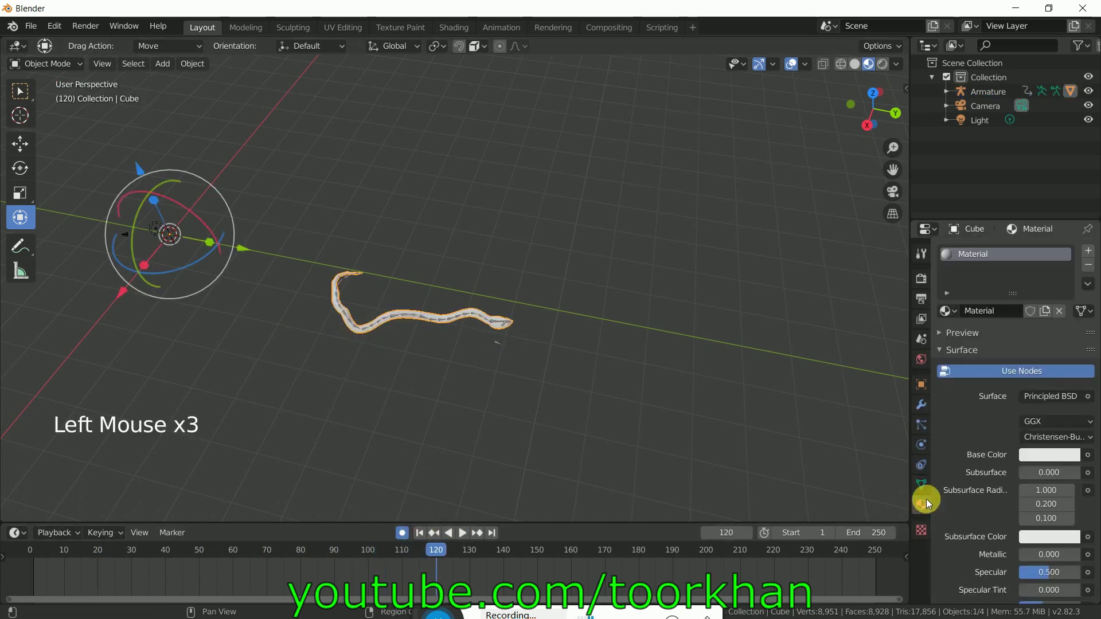
pyautogui.click(1053, 453)
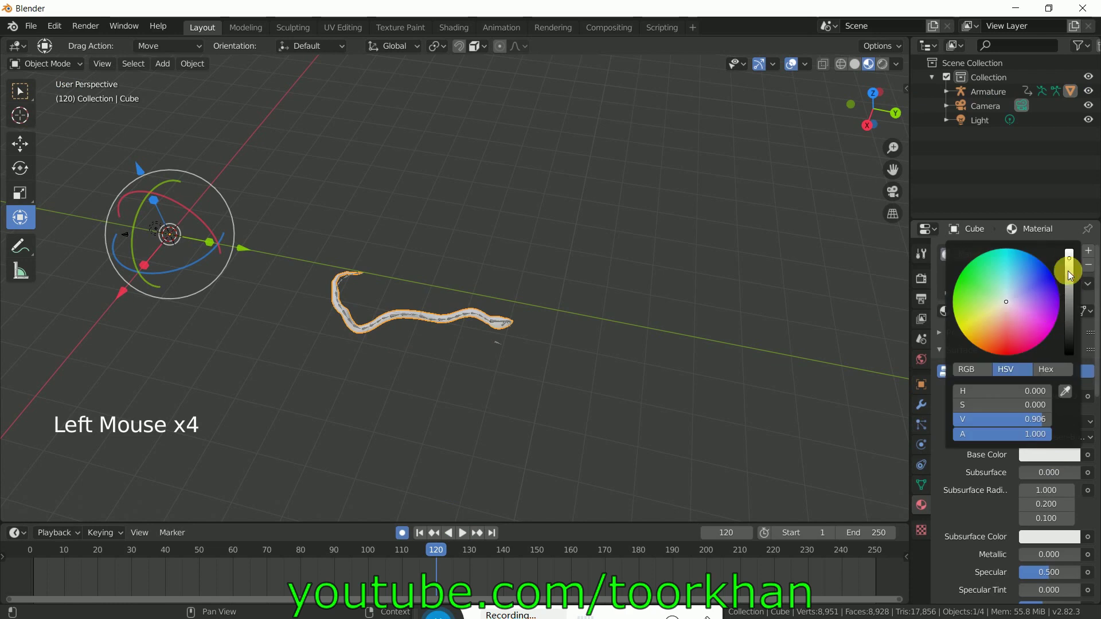
pyautogui.moveTo(1069, 258); pyautogui.dragTo(1069, 349)
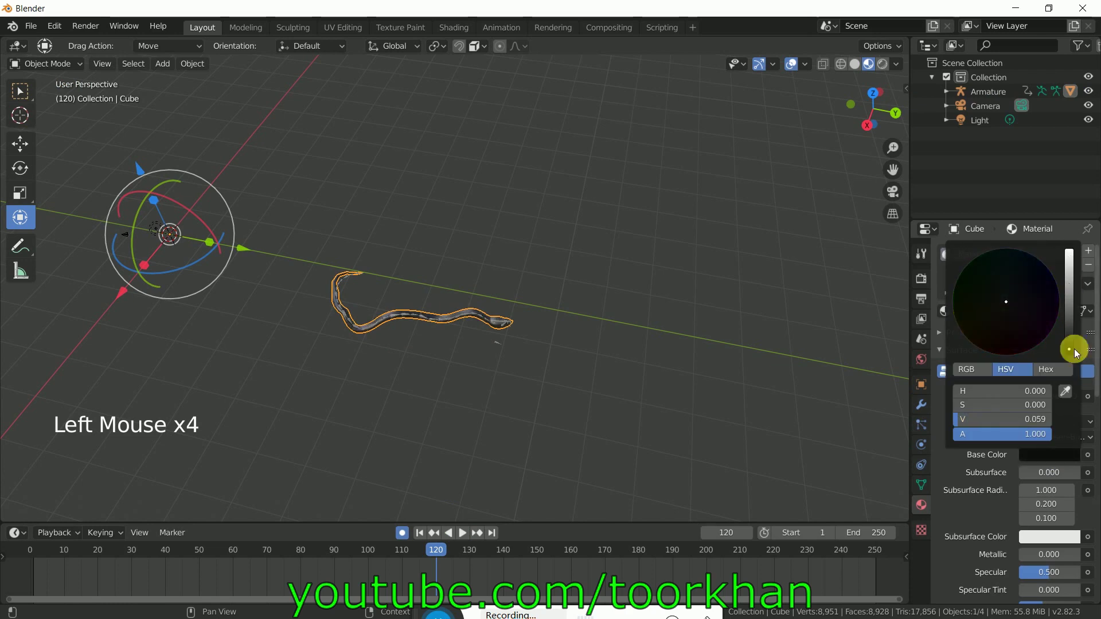
# Play the animation with overlays hidden and examine the dark snake's movement up close
pyautogui.click(462, 533)
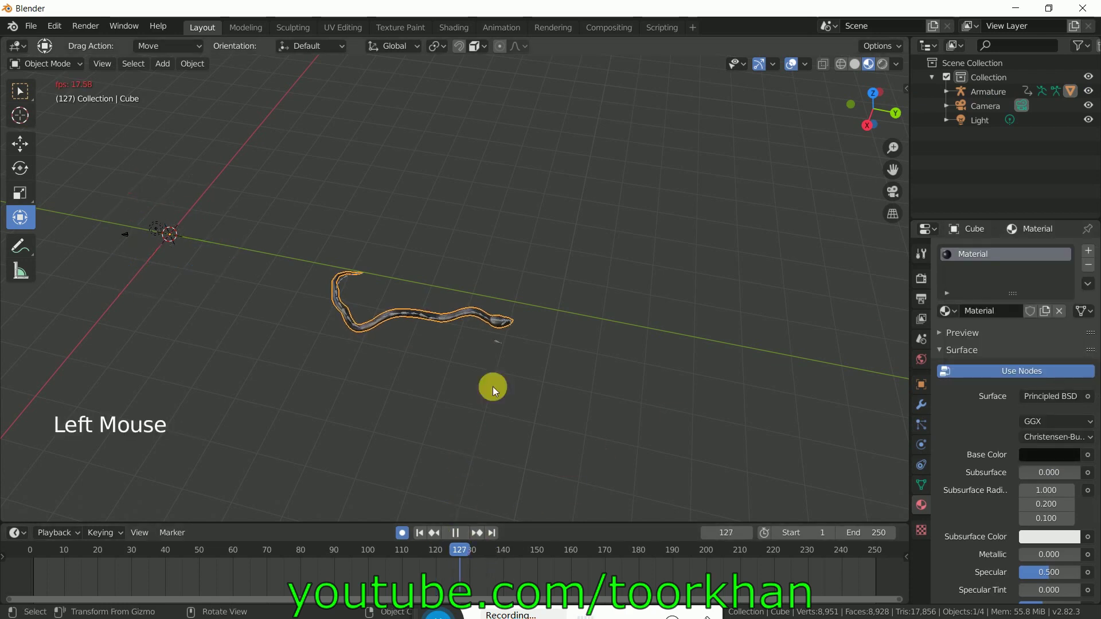
pyautogui.click(791, 63)
pyautogui.scroll(3, 609, 277)
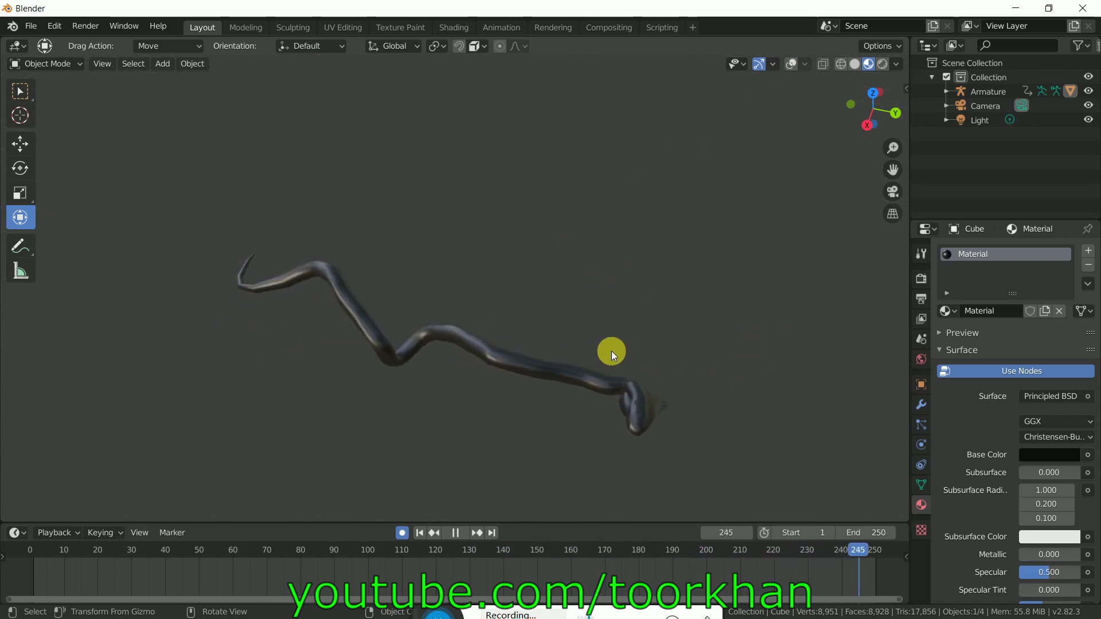
pyautogui.scroll(-2, 469, 342)
pyautogui.scroll(-2, 469, 342)
pyautogui.scroll(4, 479, 342)
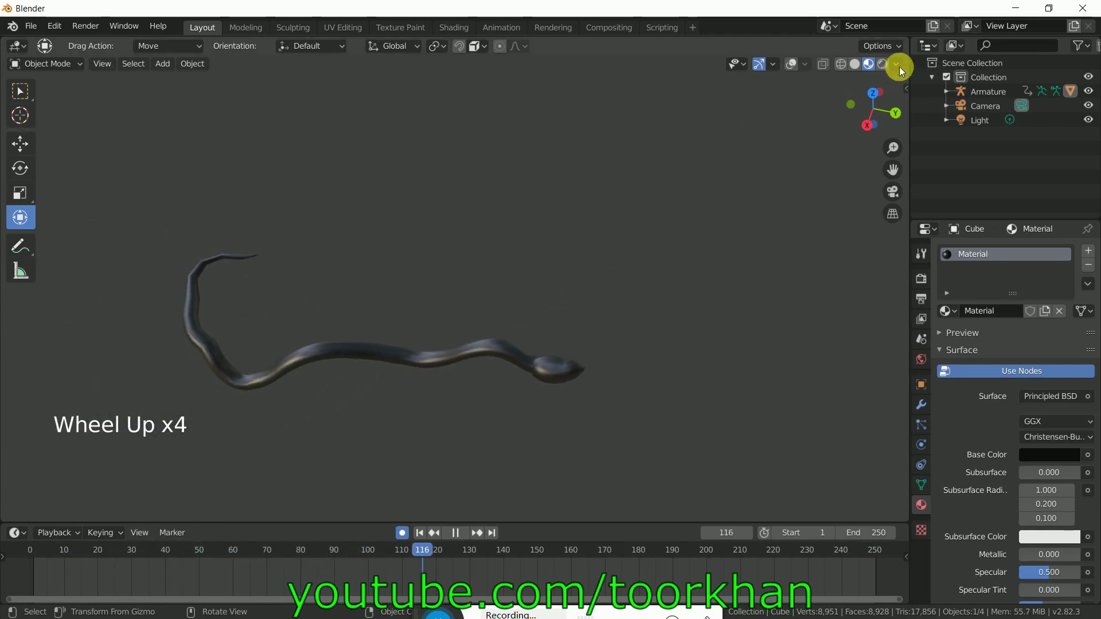
# Enable Scene Lights in the viewport shading settings, trying Scene World lighting before leaving it off
pyautogui.click(900, 47)
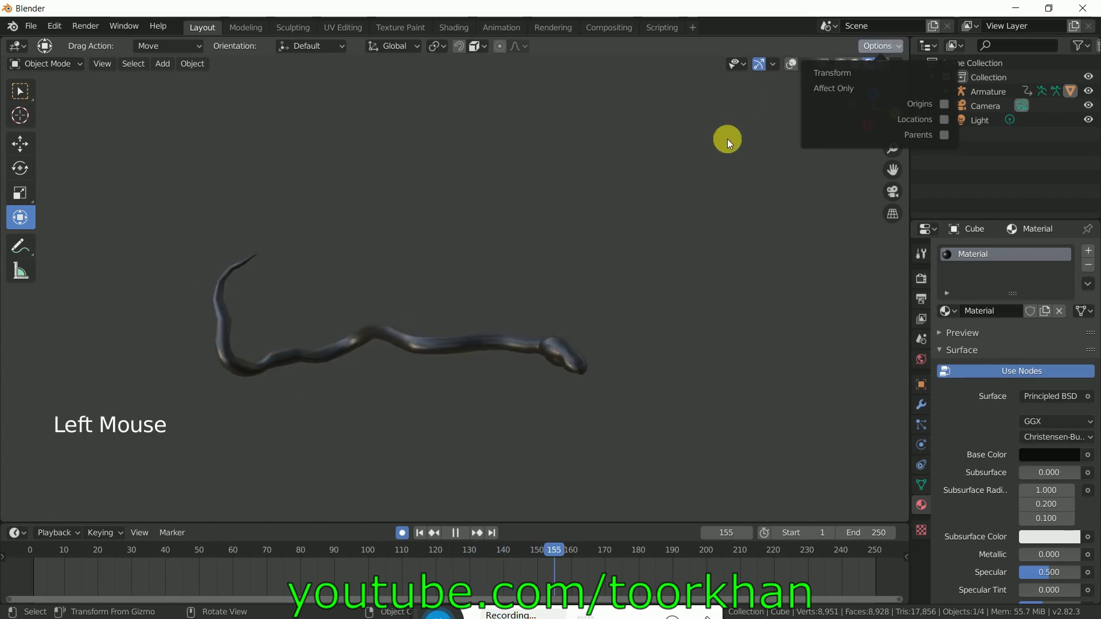
pyautogui.click(896, 64)
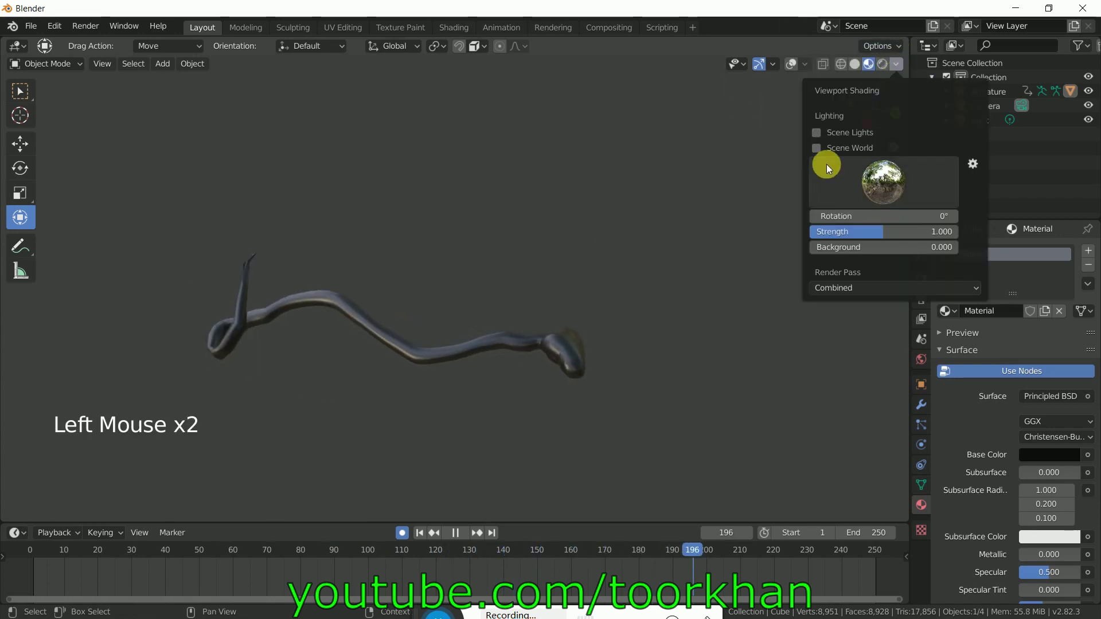
pyautogui.click(815, 133)
pyautogui.click(815, 149)
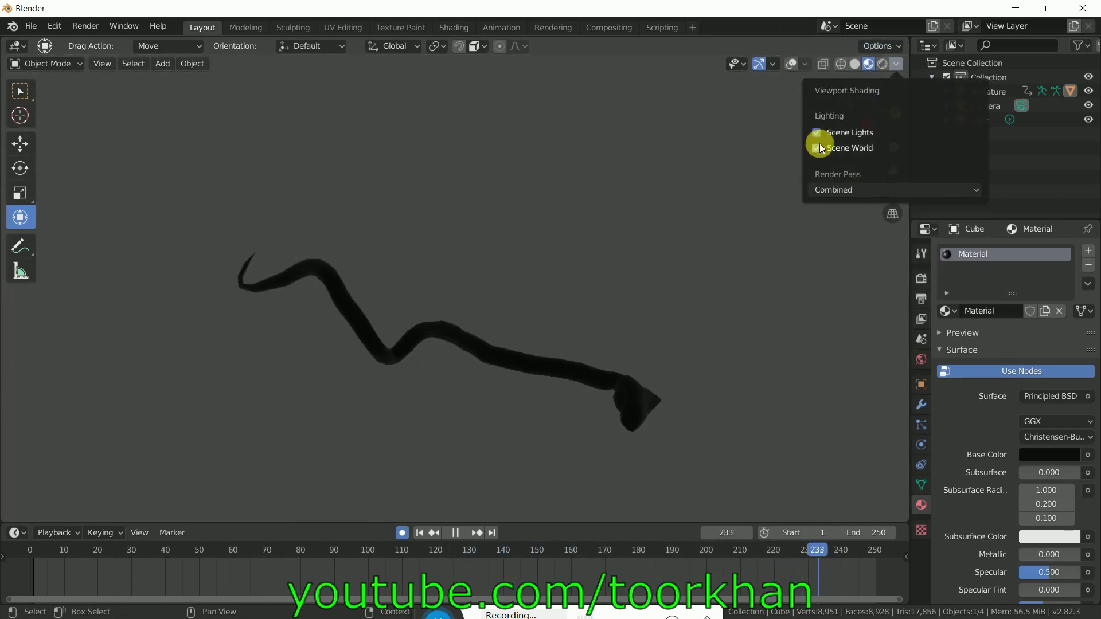
pyautogui.click(817, 132)
pyautogui.click(816, 134)
pyautogui.click(817, 151)
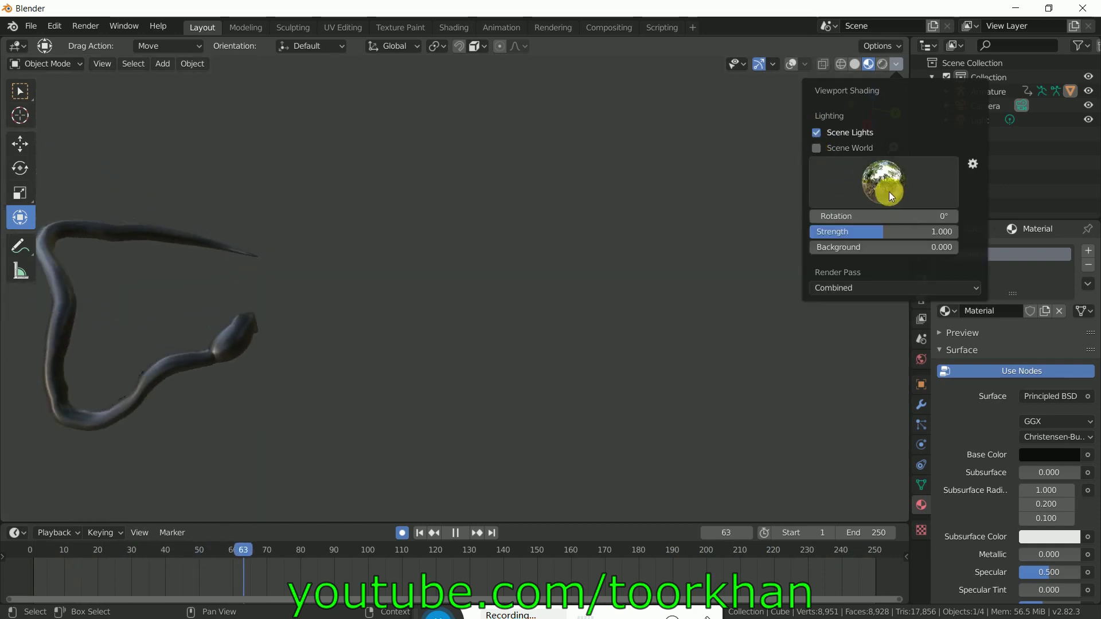
# Light the Material Preview with the fourth environment image and view the snake from a slightly different angle
pyautogui.click(874, 200)
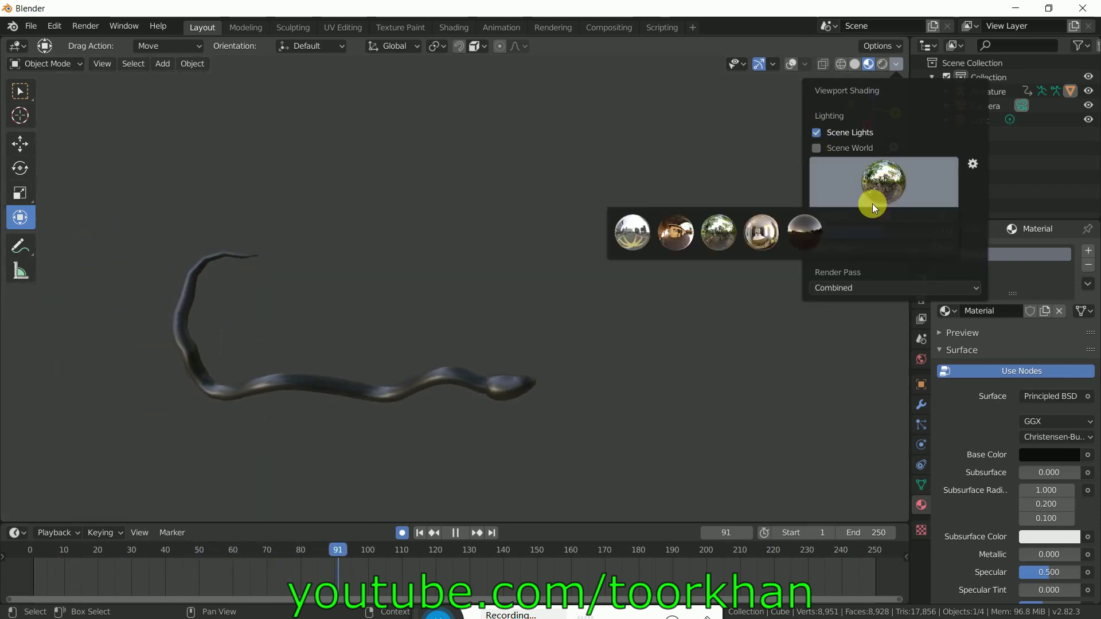
pyautogui.click(770, 232)
pyautogui.moveTo(674, 345); pyautogui.dragTo(666, 335, button='middle')
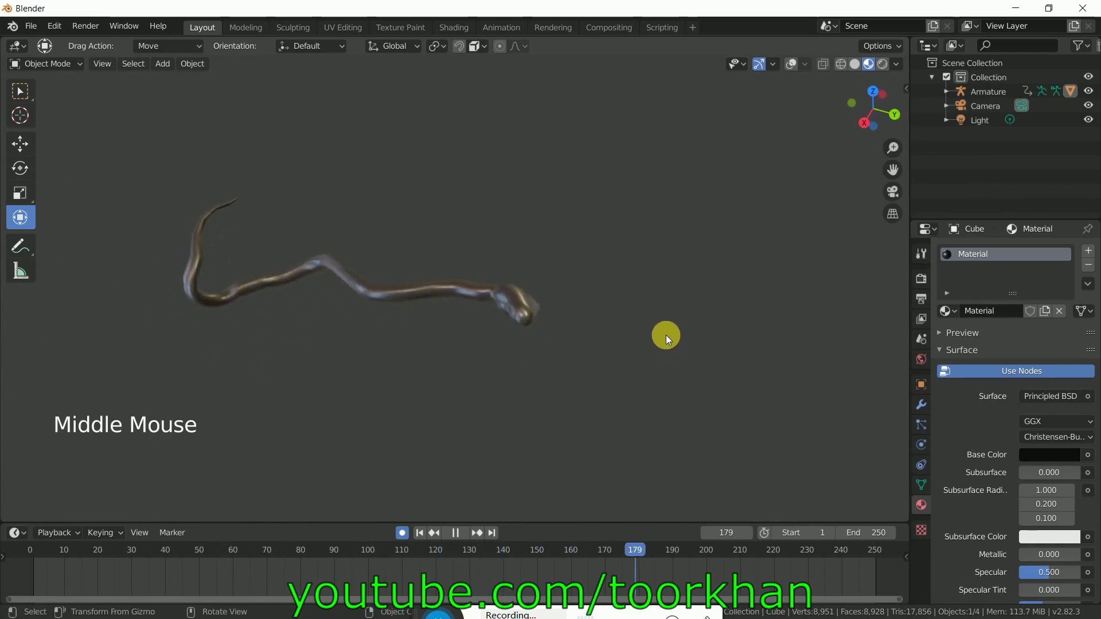